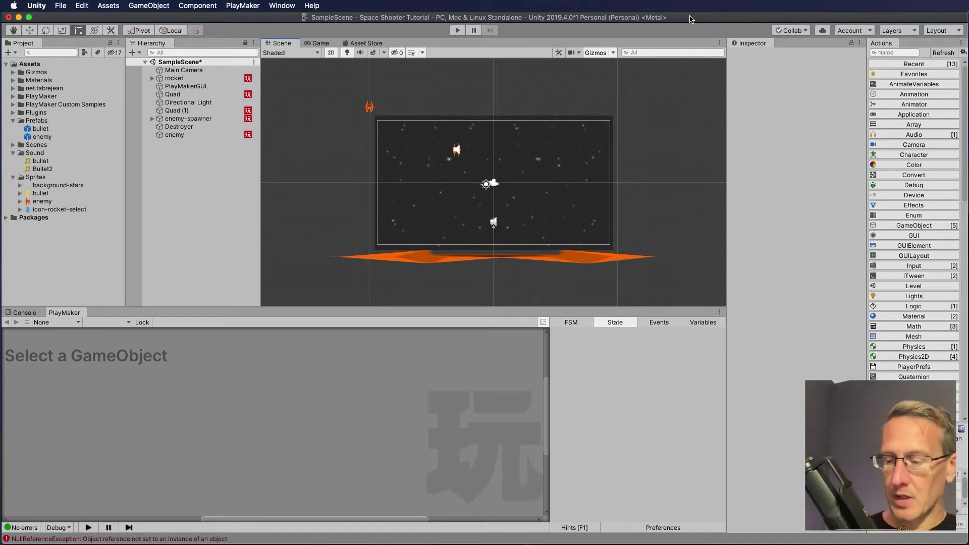
# - In Bfxr, generate random explosion sounds until a suitable one, Explosion14, appears
pyautogui.press('super+Tab')
pyautogui.press('super+Tab')
pyautogui.press('super+Tab')
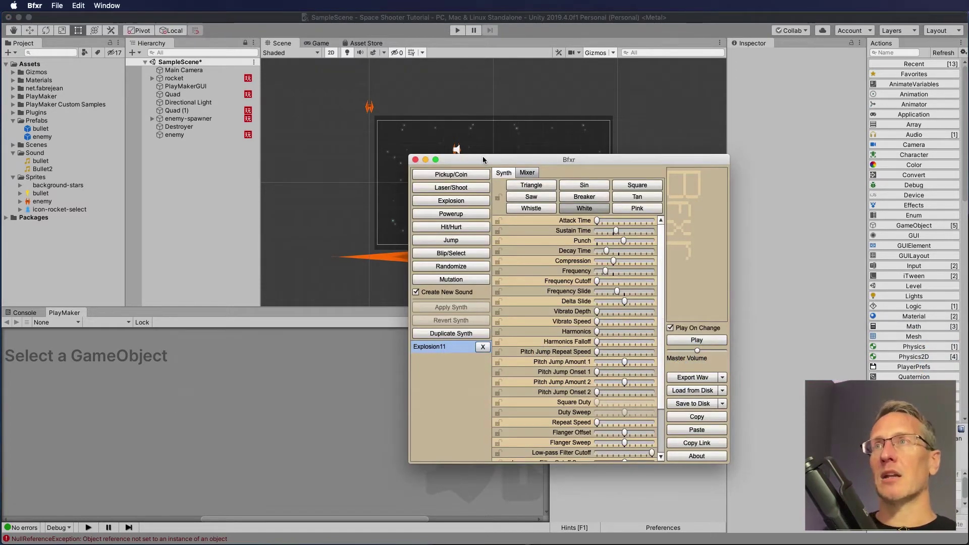
pyautogui.click(451, 201)
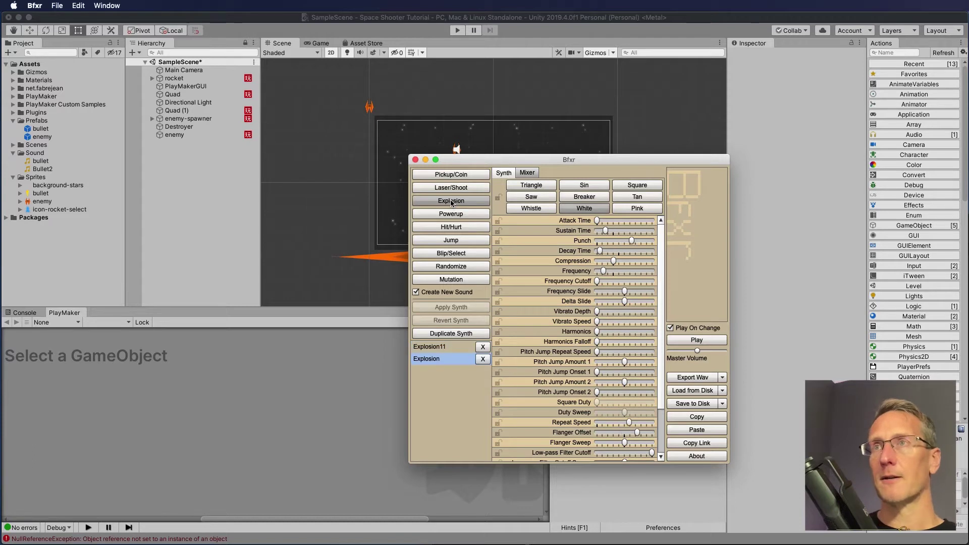
pyautogui.click(451, 201)
pyautogui.click(450, 201)
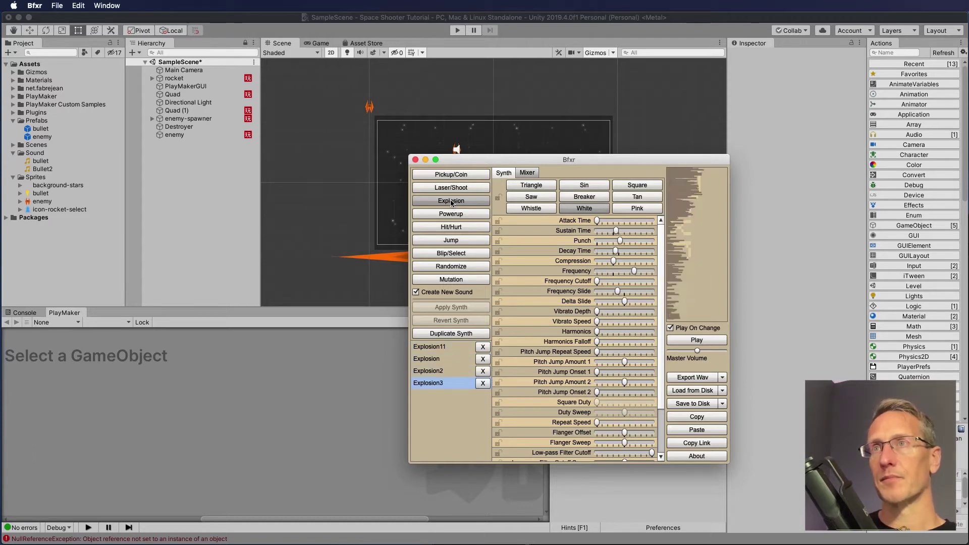
pyautogui.click(451, 201)
pyautogui.click(451, 201)
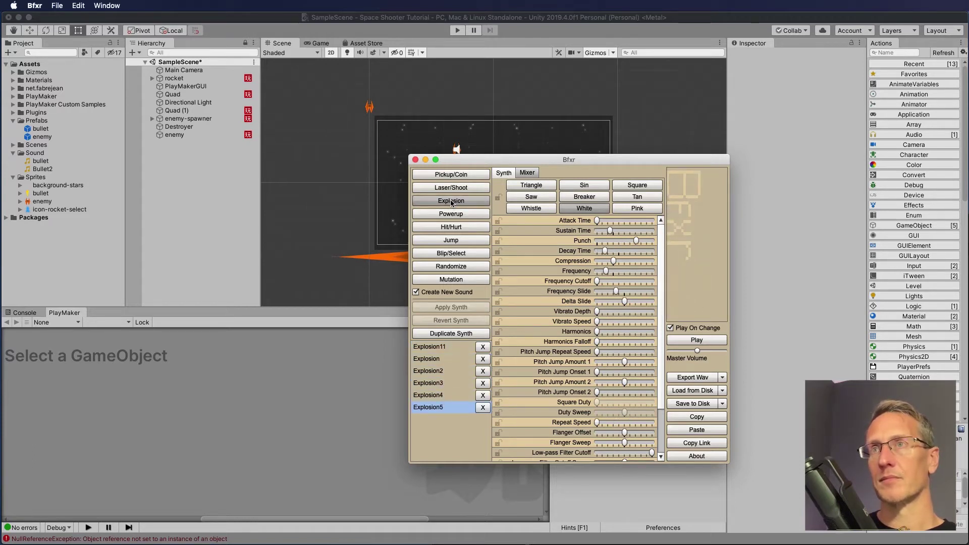
pyautogui.click(450, 201)
pyautogui.click(451, 201)
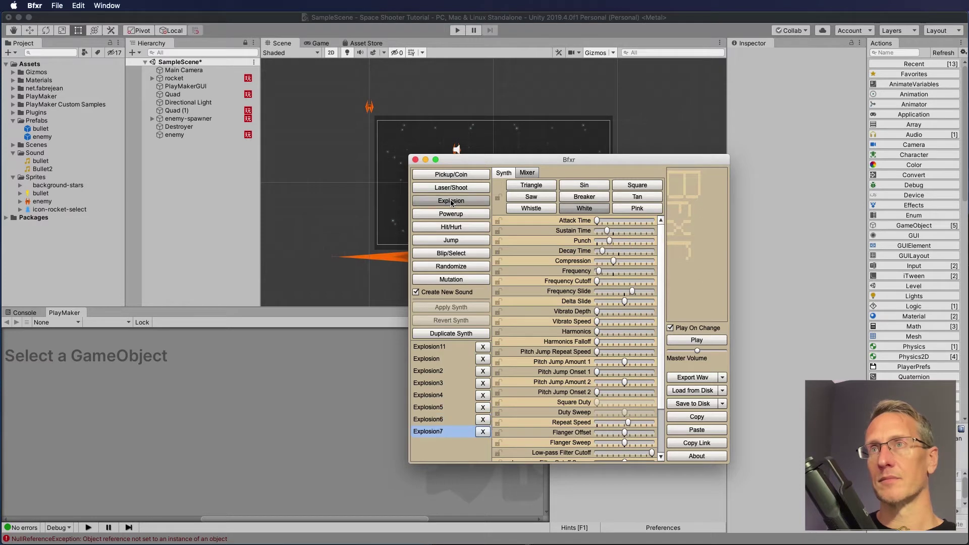
pyautogui.click(451, 201)
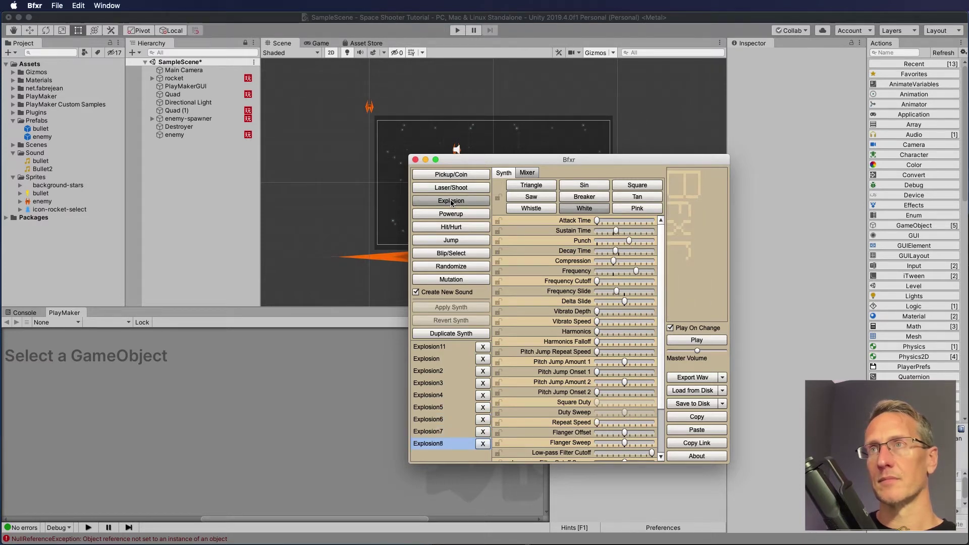
pyautogui.click(450, 201)
pyautogui.click(451, 201)
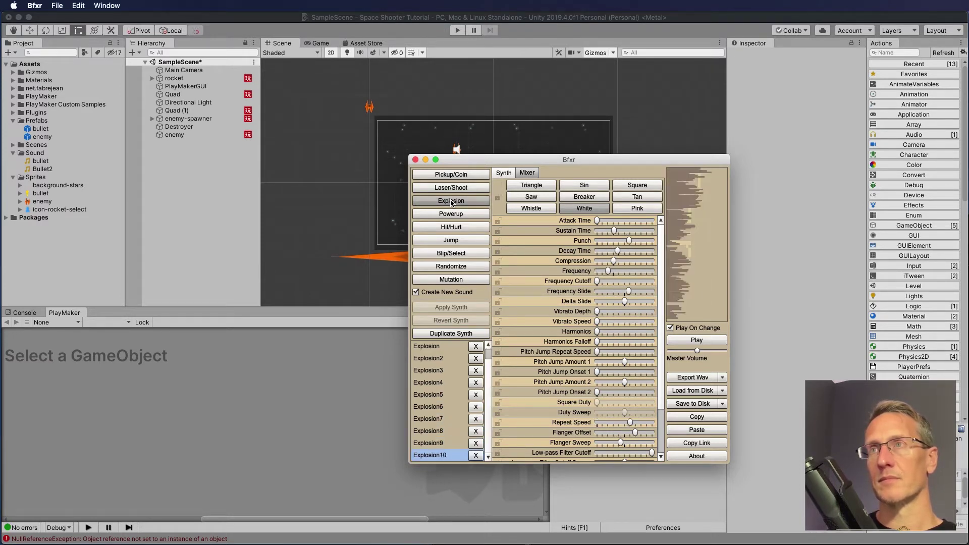
pyautogui.click(451, 201)
pyautogui.click(450, 201)
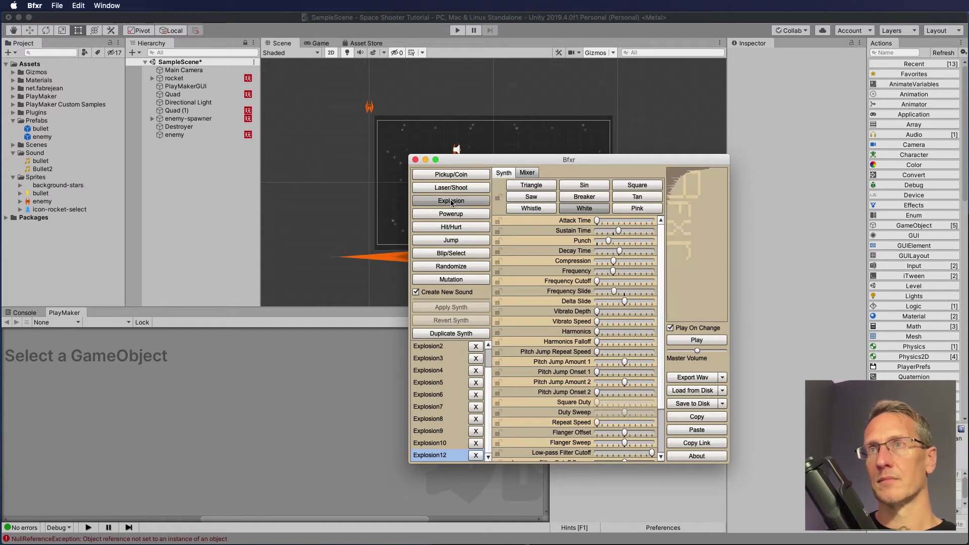
pyautogui.click(451, 201)
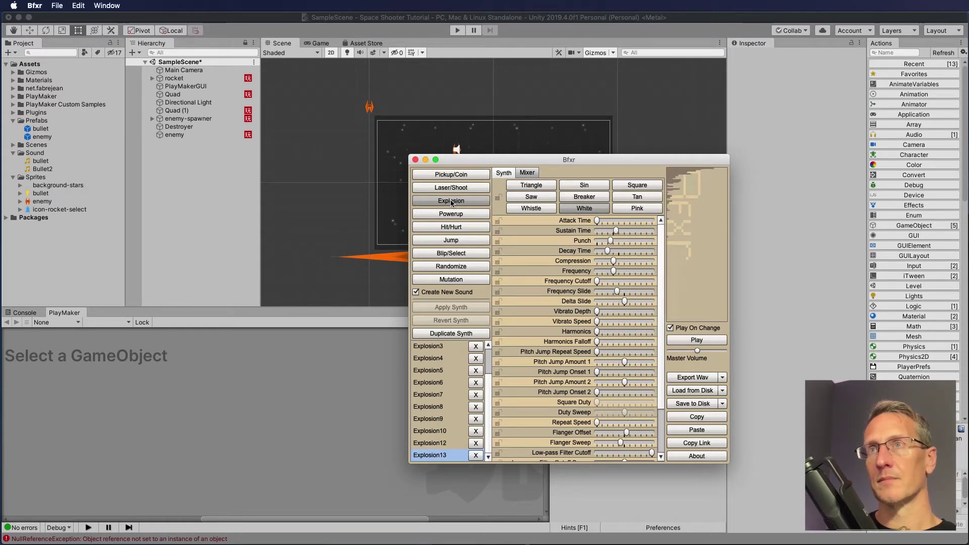
pyautogui.click(450, 201)
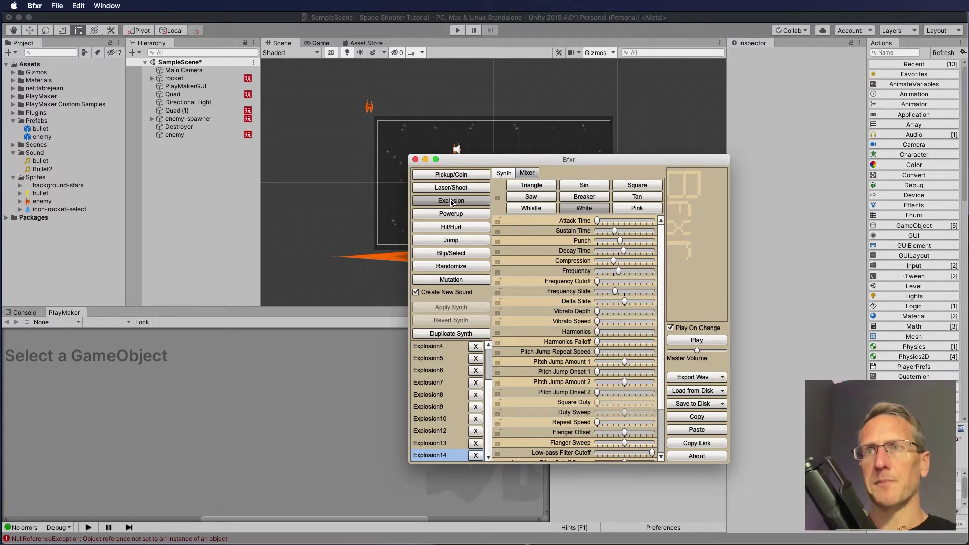
# - Export the explosion as enemy-explosion.wav into the project's Sound folder
pyautogui.click(705, 378)
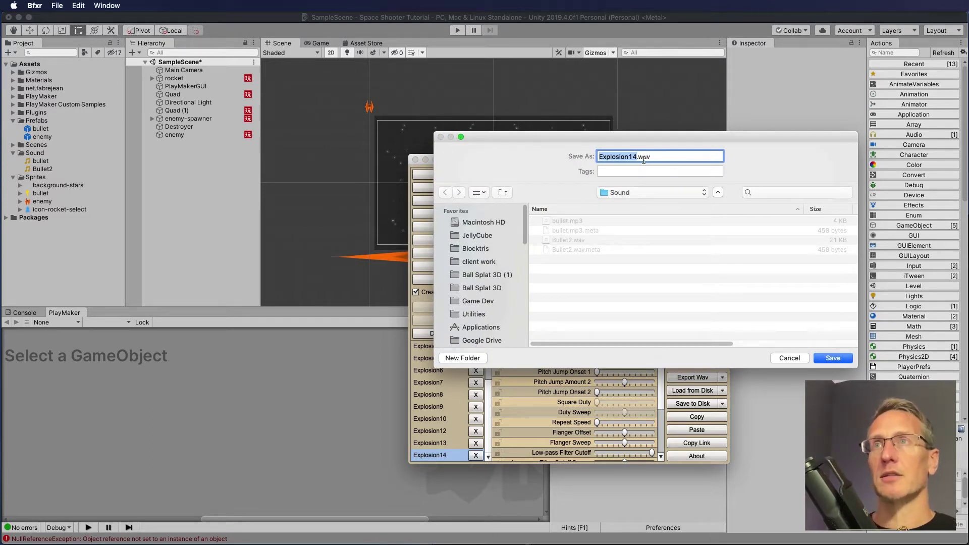
pyautogui.write('enemy')
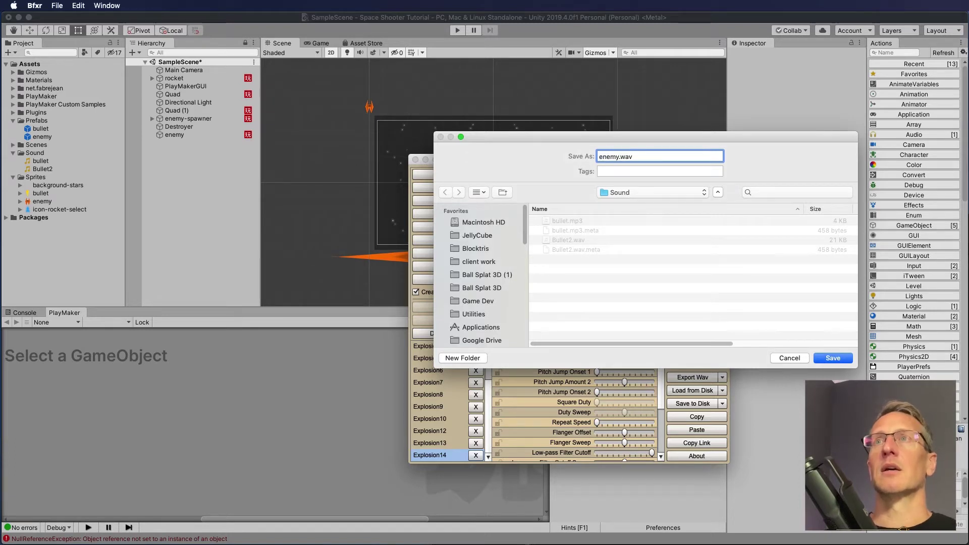
pyautogui.write('-expl')
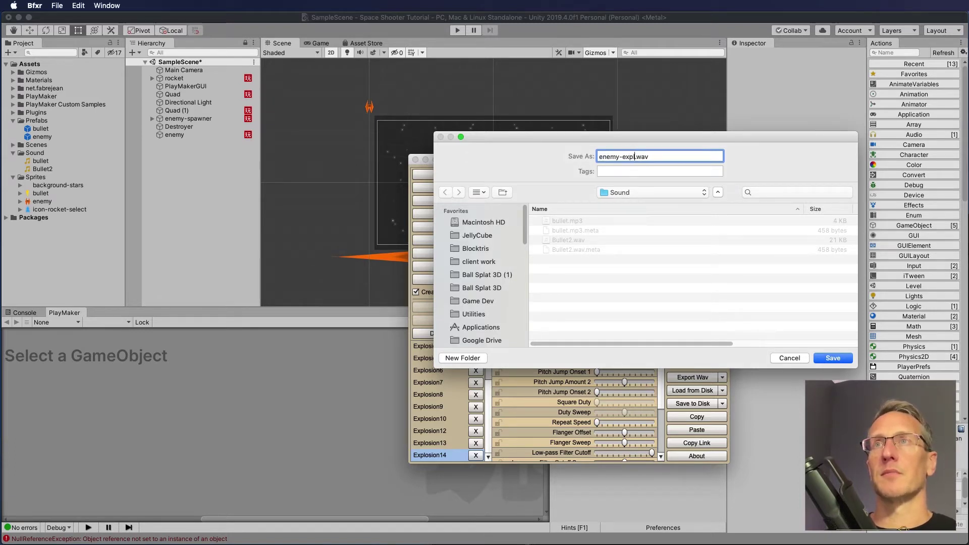
pyautogui.write('osion')
pyautogui.press('Return')
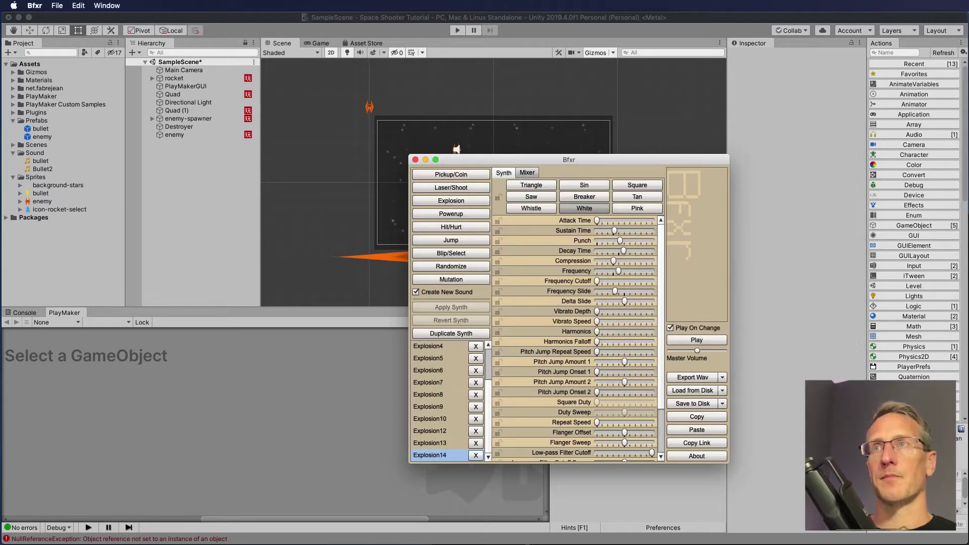
# - Return to Unity and select the Main Camera in the Hierarchy
pyautogui.click(569, 115)
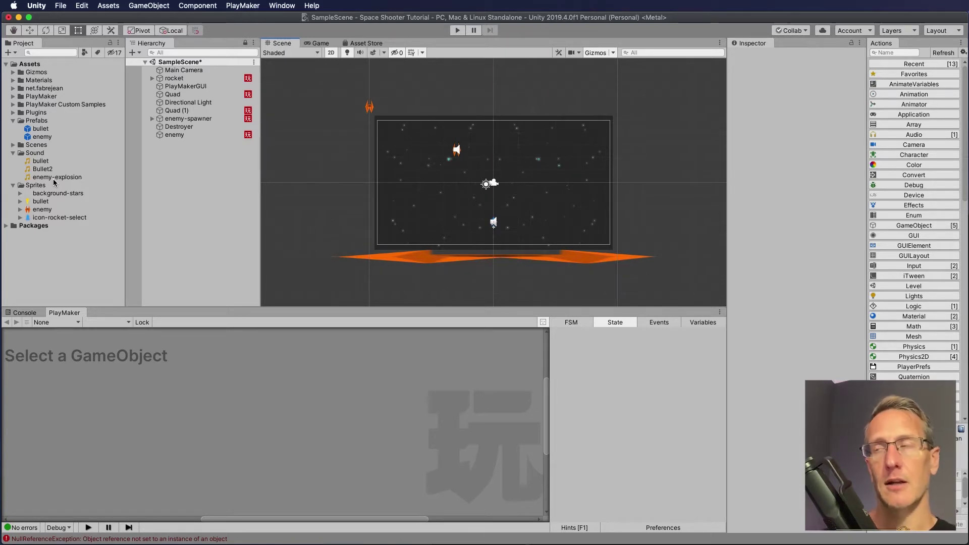
pyautogui.click(176, 69)
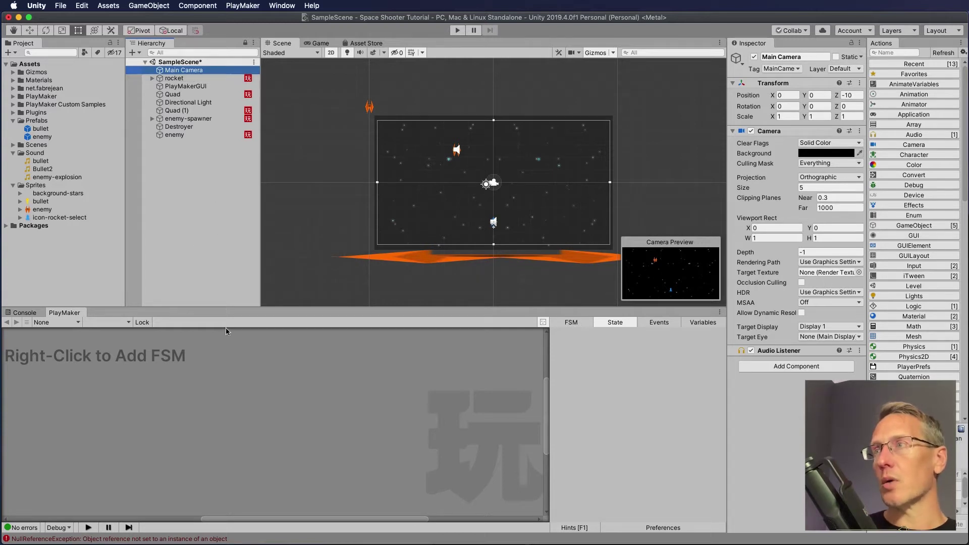
# - Add a PlayMaker FSM to the Main Camera and name it CameraShake
pyautogui.rightClick(308, 381)
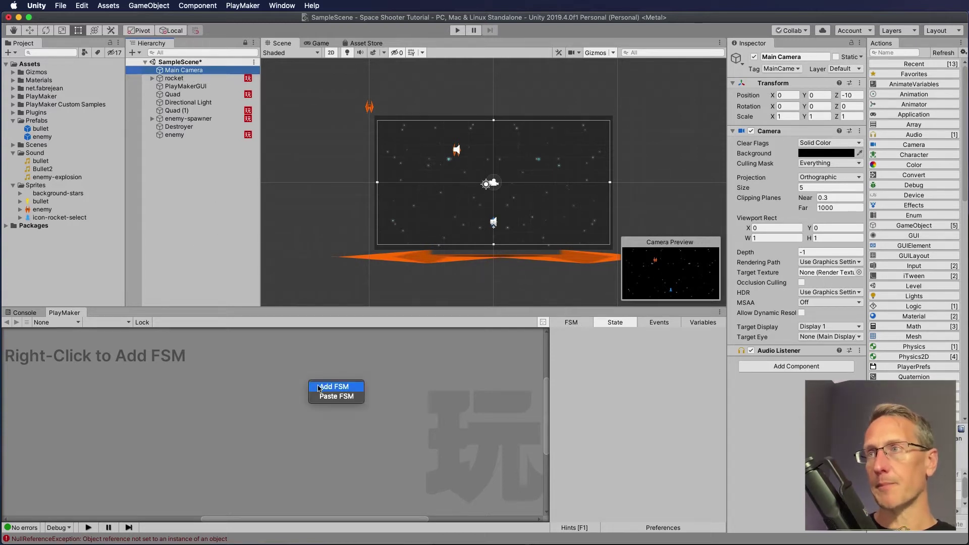
pyautogui.click(317, 384)
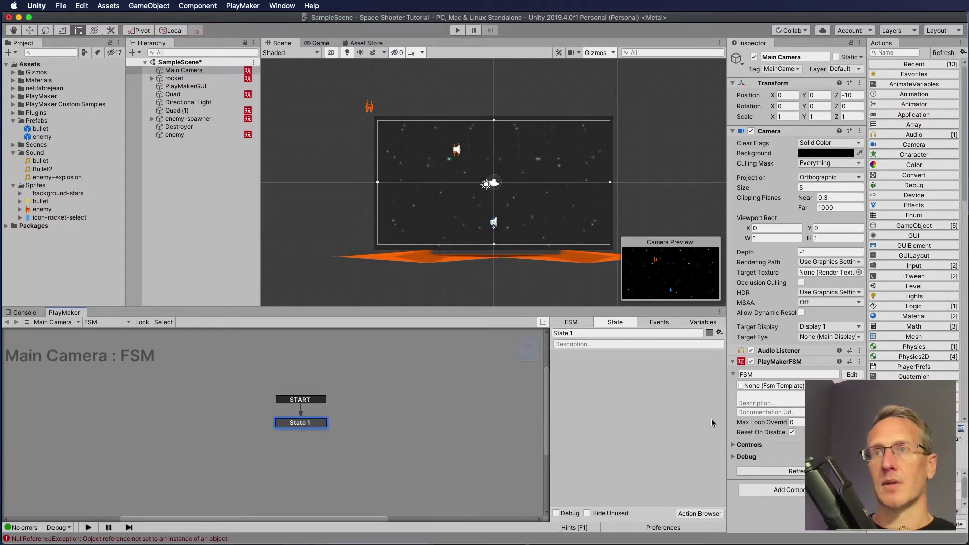
pyautogui.click(763, 374)
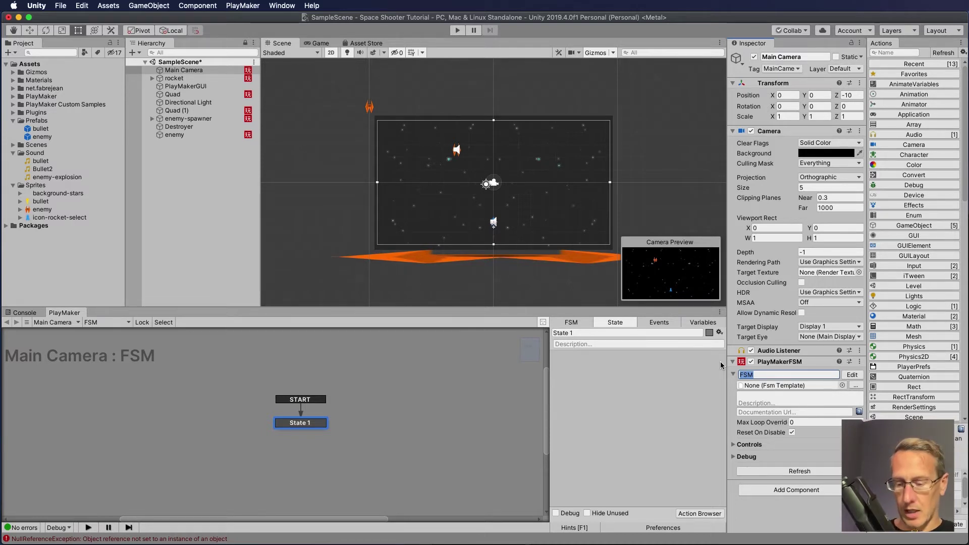
pyautogui.write('Camera')
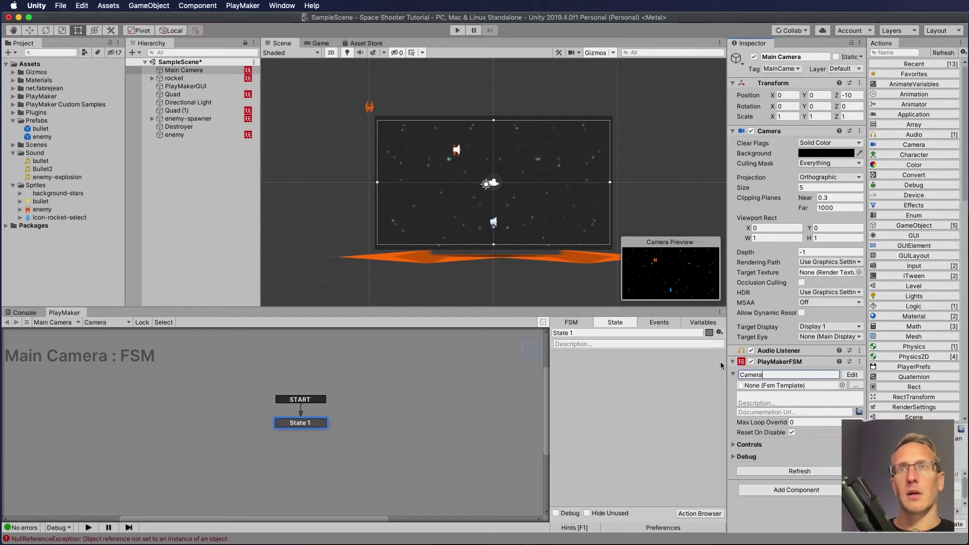
pyautogui.write('Shake')
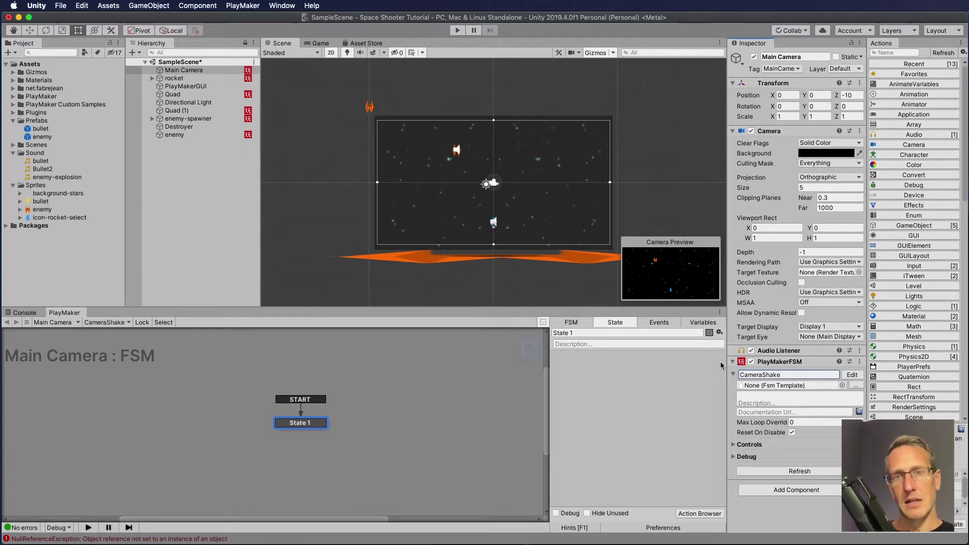
pyautogui.click(348, 419)
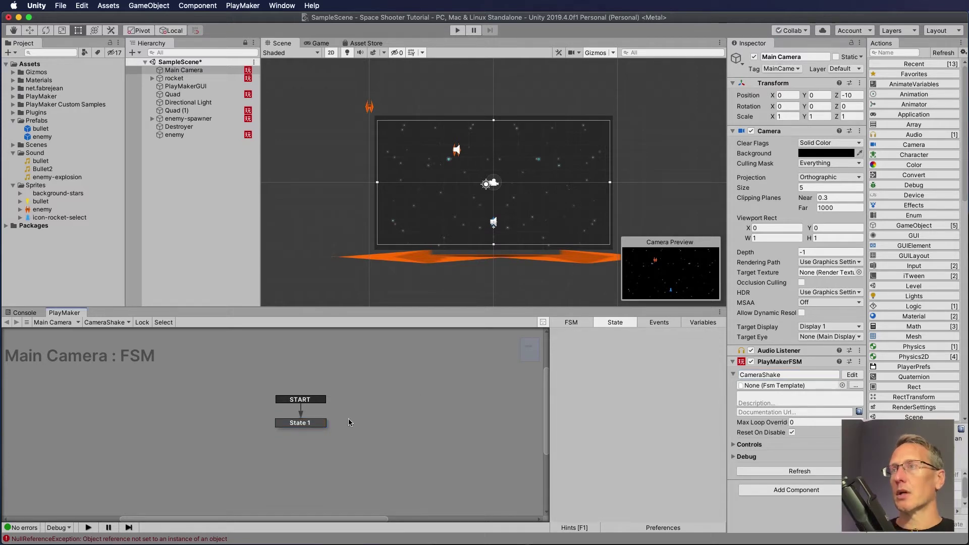
# - Rename the FSM's default State 1 to Idle
pyautogui.click(298, 422)
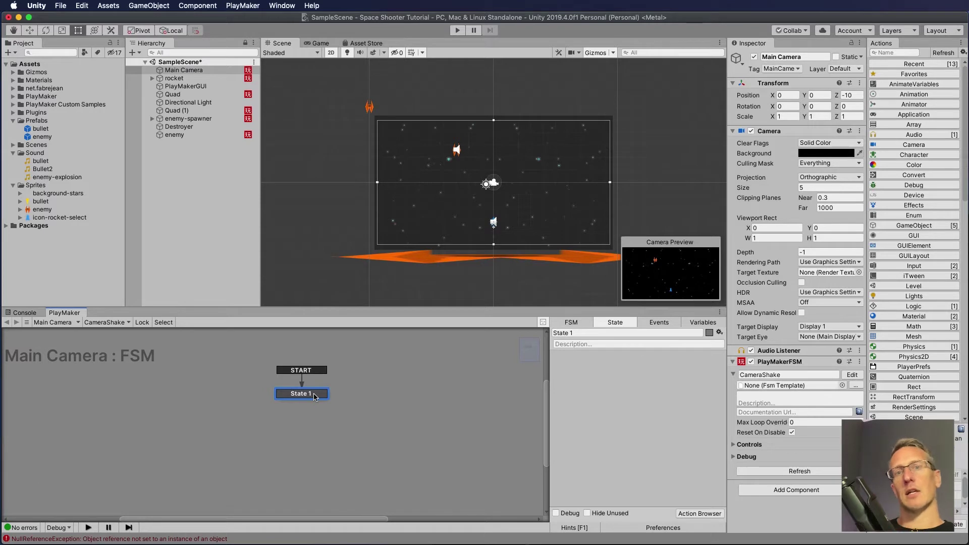
pyautogui.click(573, 333)
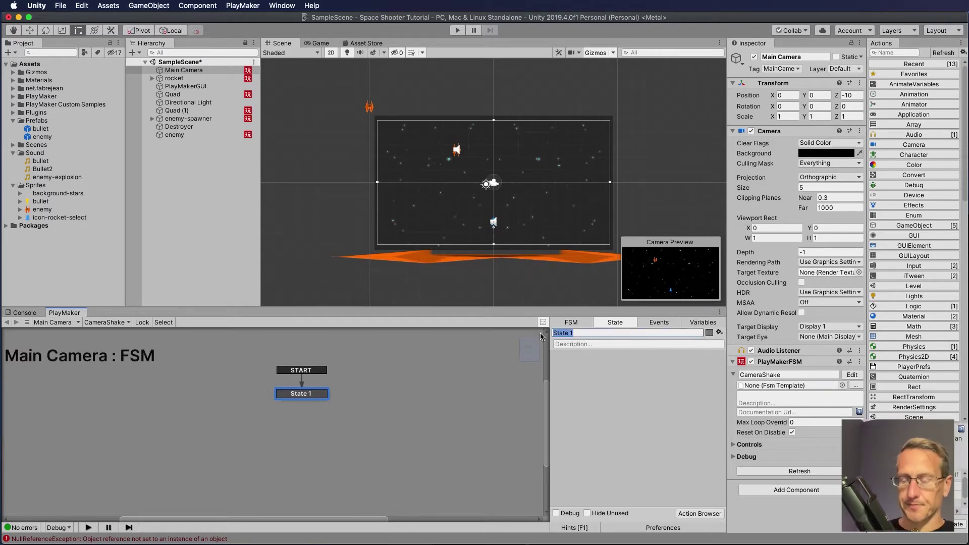
pyautogui.press('BackSpace')
pyautogui.press('BackSpace')
pyautogui.press('BackSpace')
pyautogui.press('BackSpace')
pyautogui.press('BackSpace')
pyautogui.press('BackSpace')
pyautogui.press('BackSpace')
pyautogui.write('Idle')
pyautogui.click(393, 405)
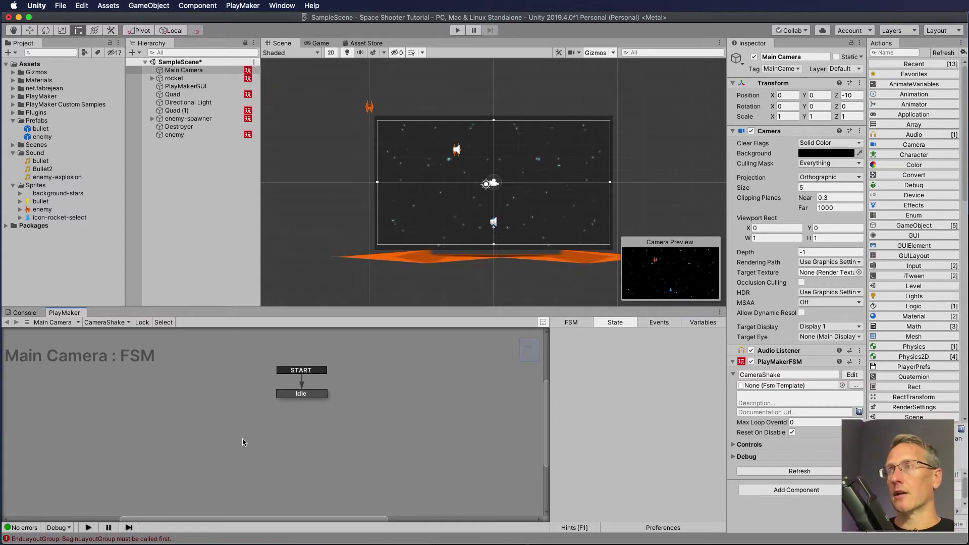
# - Add two new states named ShakeSmall and ShakeMedium
pyautogui.rightClick(193, 408)
pyautogui.click(201, 410)
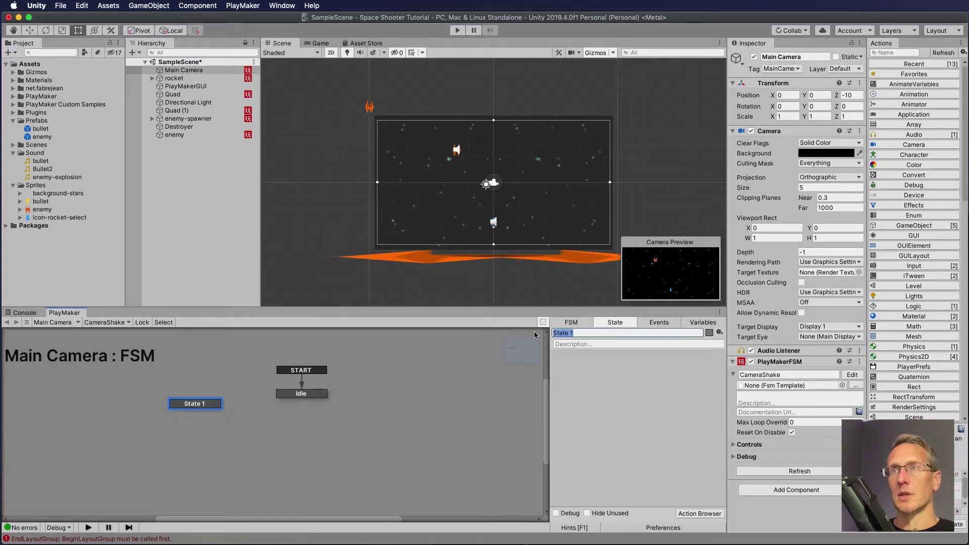
pyautogui.write('Shak')
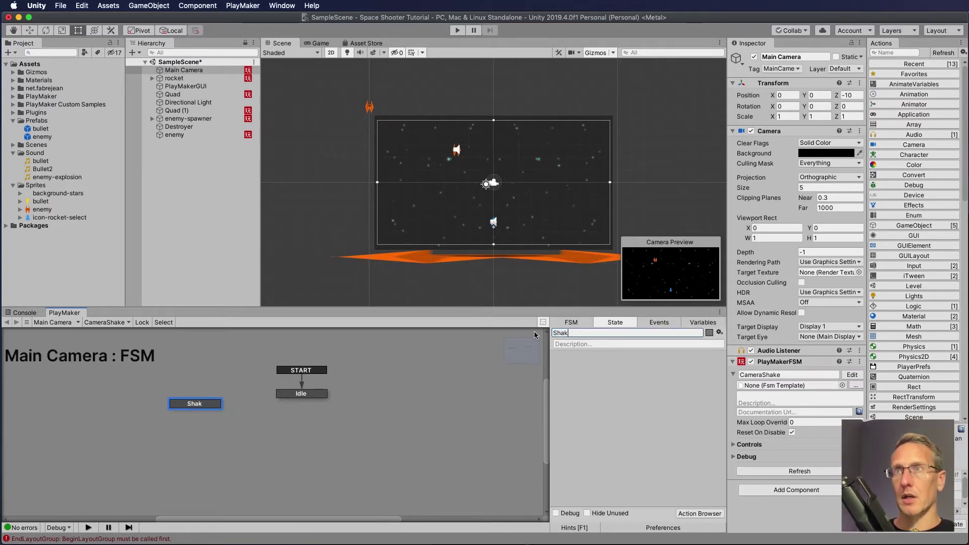
pyautogui.write('eSmall')
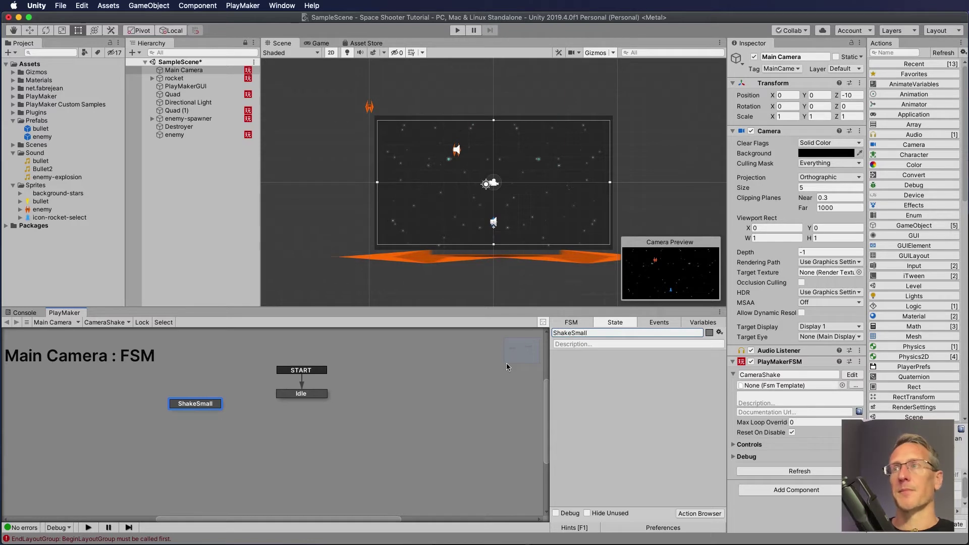
pyautogui.rightClick(297, 437)
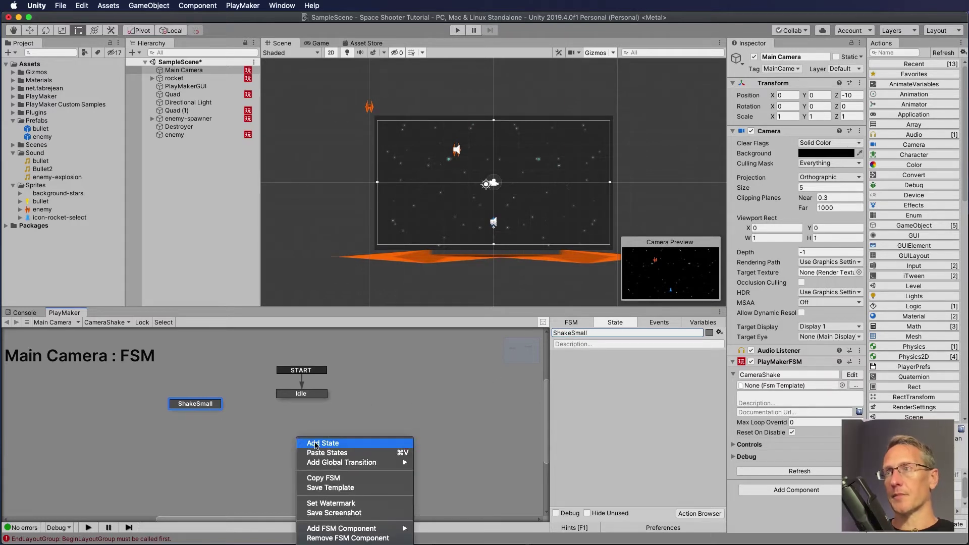
pyautogui.click(315, 443)
pyautogui.click(572, 333)
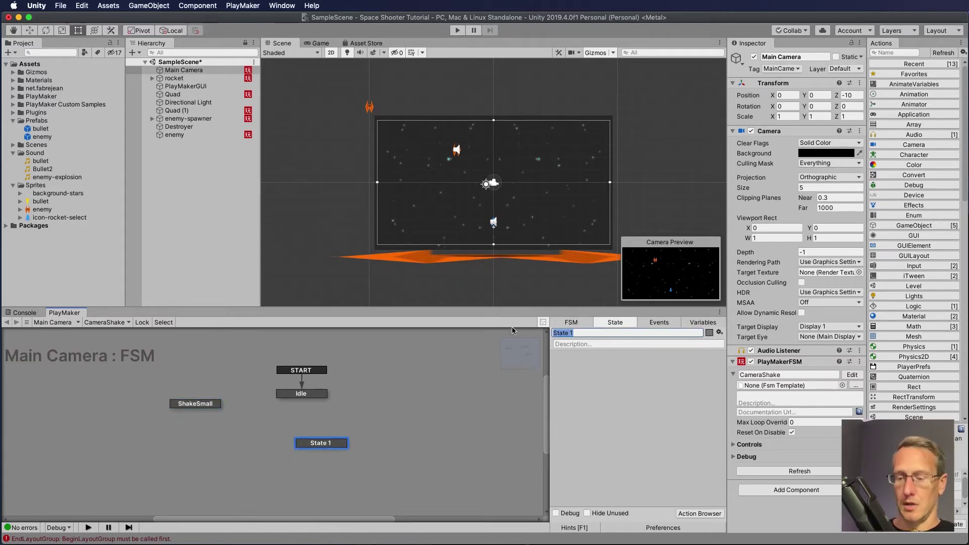
pyautogui.write('Shake')
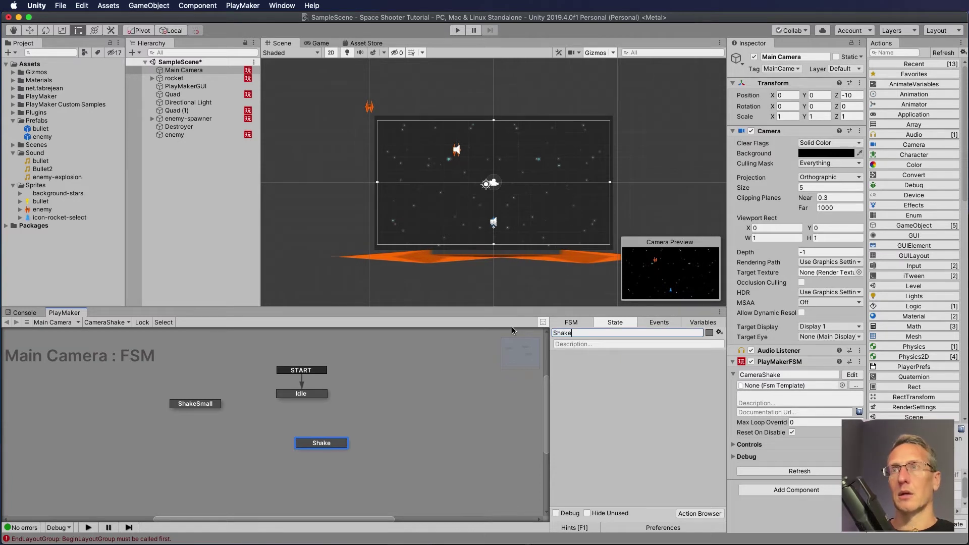
pyautogui.write('Medium')
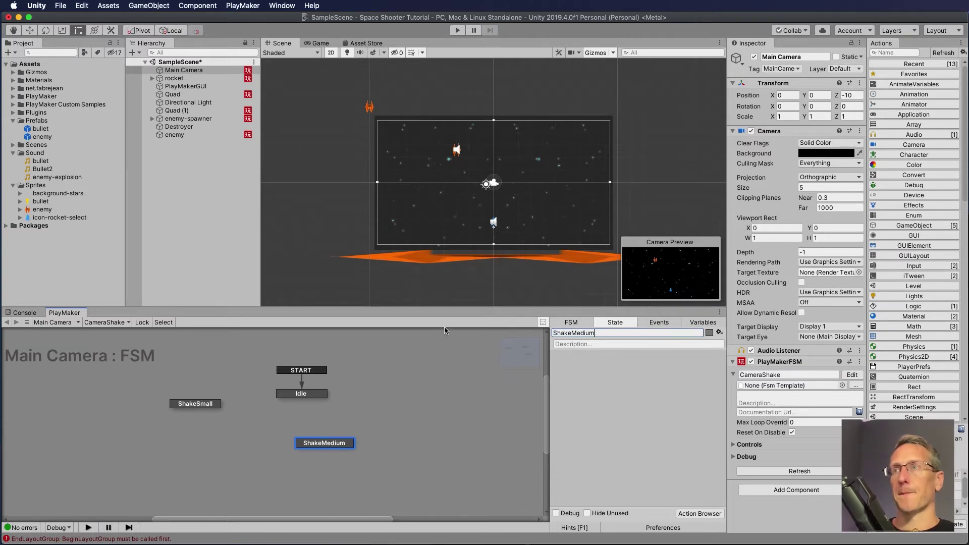
# - Add a ShakeBig state and nudge ShakeMedium and ShakeBig into position
pyautogui.rightClick(406, 397)
pyautogui.click(421, 402)
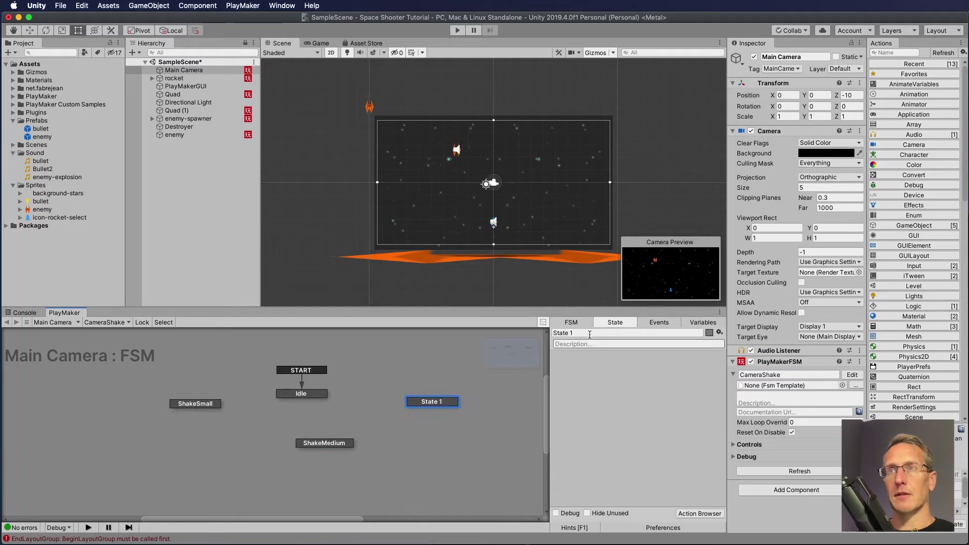
pyautogui.click(589, 334)
pyautogui.write('Shakebi')
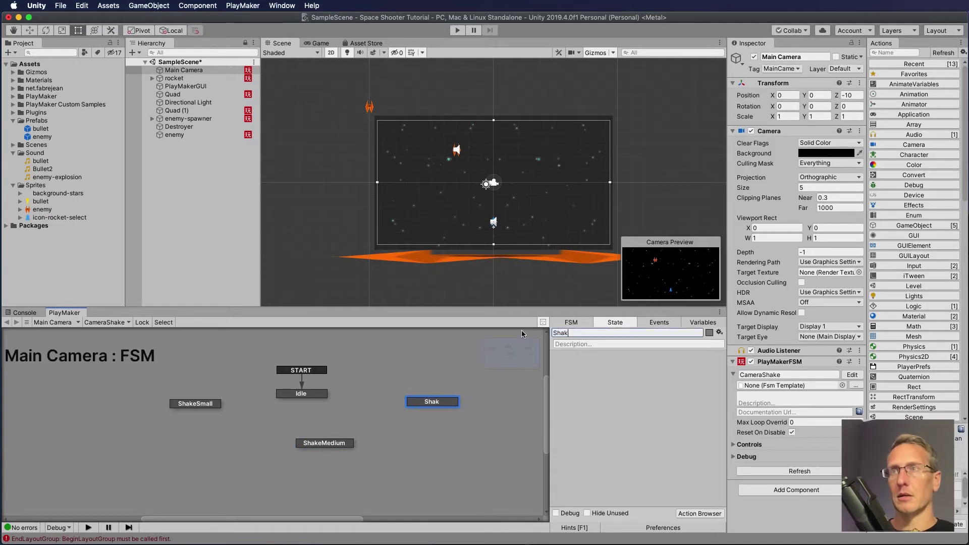
pyautogui.press('BackSpace')
pyautogui.press('BackSpace')
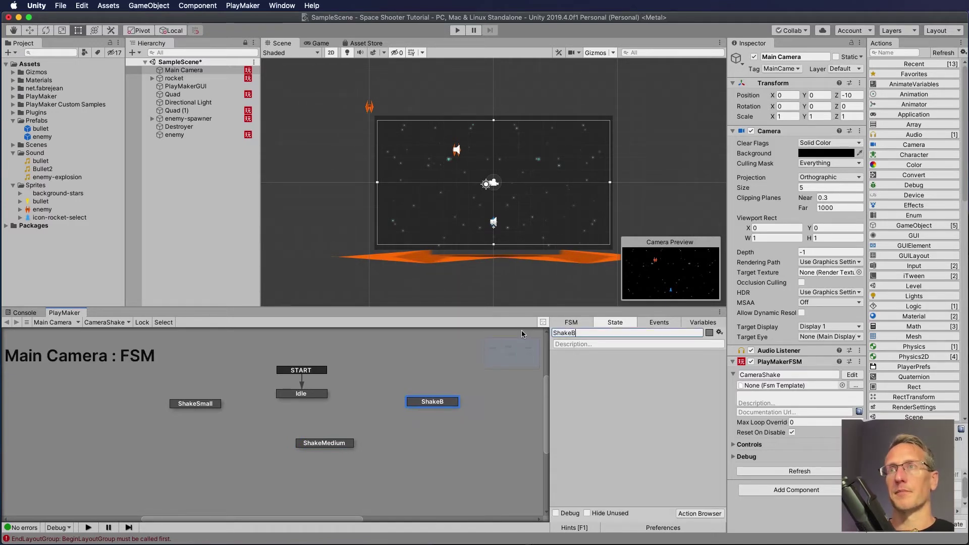
pyautogui.write('Big')
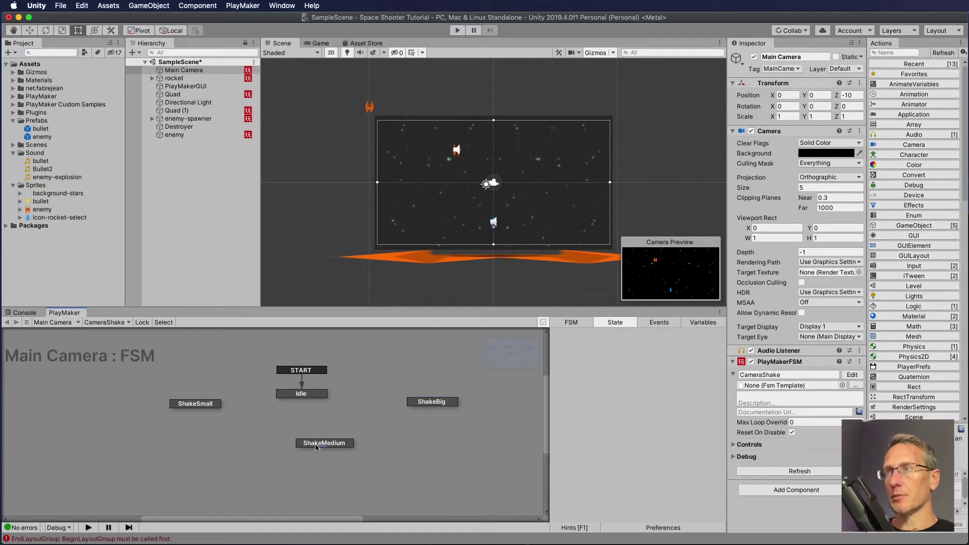
pyautogui.moveTo(326, 446); pyautogui.dragTo(305, 445)
pyautogui.click(428, 402)
pyautogui.moveTo(428, 403); pyautogui.dragTo(421, 404)
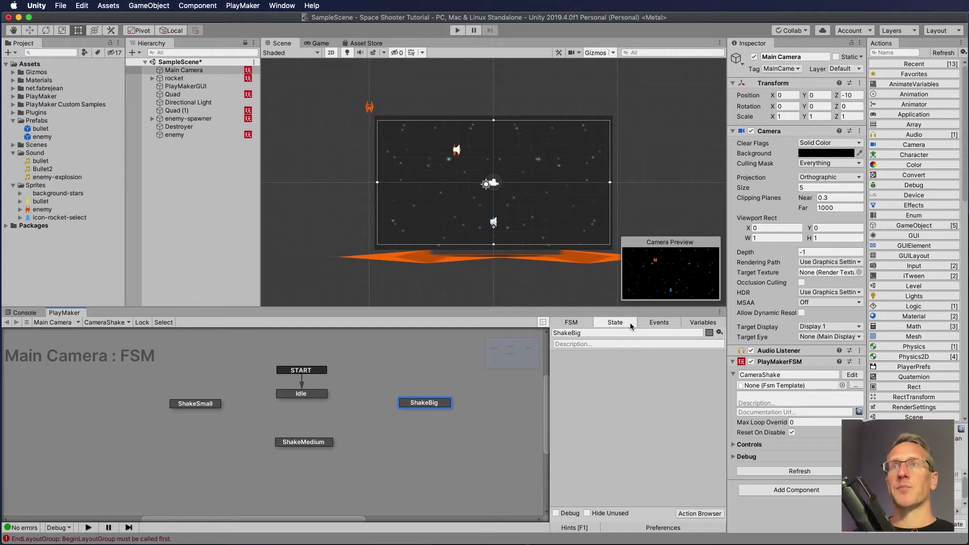
# - In the Events tab, add the events ShakeSmall, ShakeMedium and ShakeBig
pyautogui.click(656, 323)
pyautogui.click(618, 504)
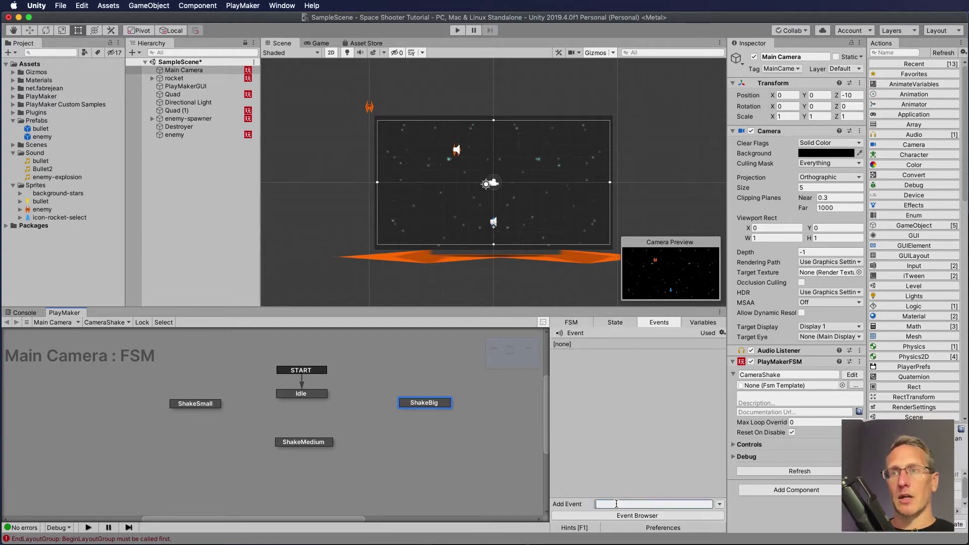
pyautogui.write('ShakeSmall')
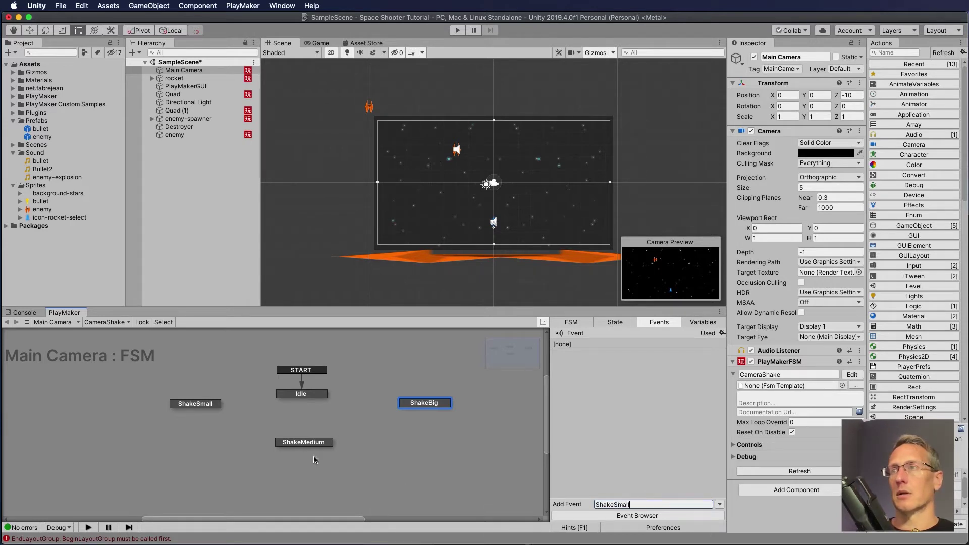
pyautogui.press('Return')
pyautogui.write('Sha')
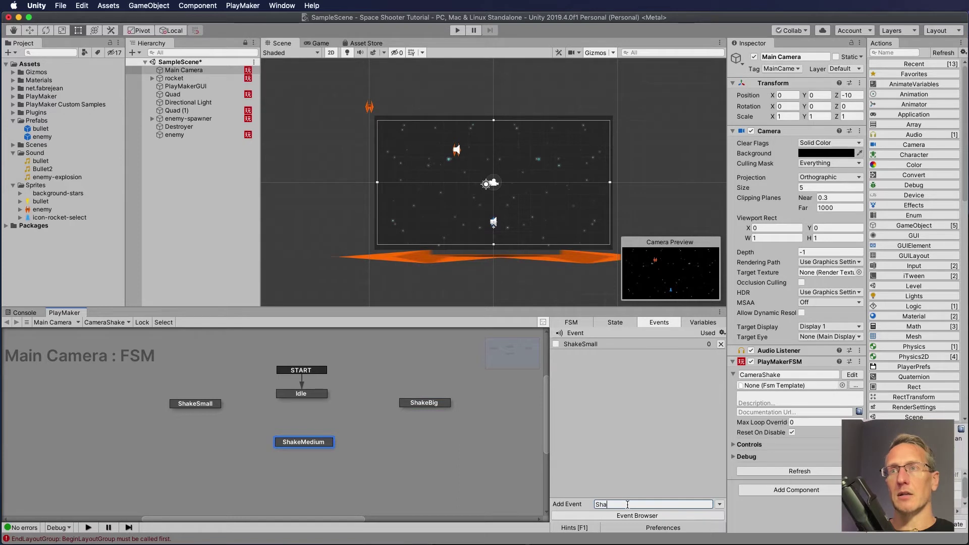
pyautogui.write('keMedium')
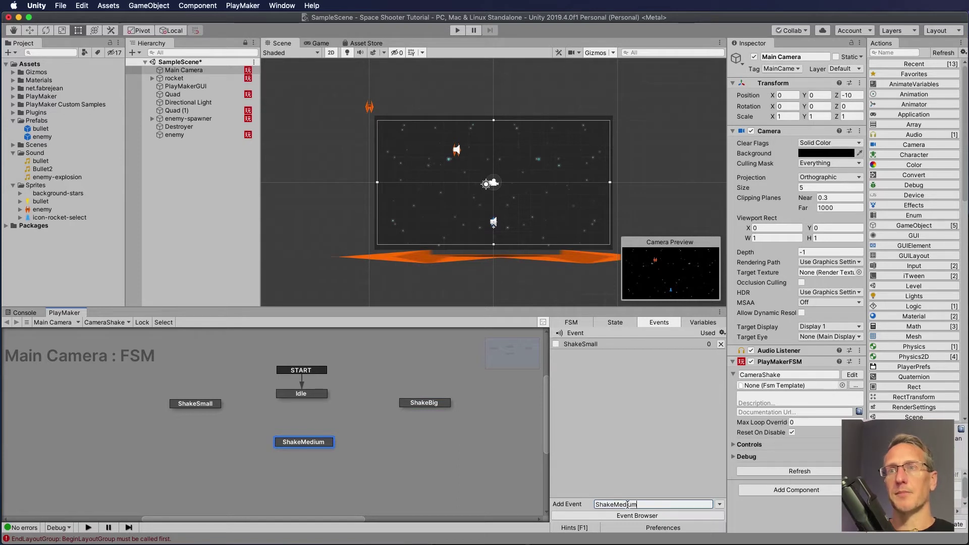
pyautogui.press('Return')
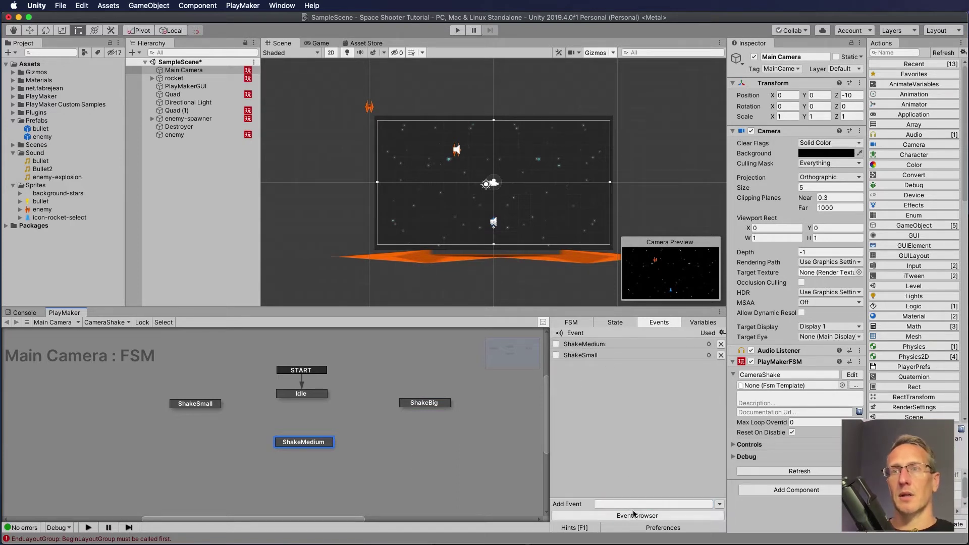
pyautogui.write('ShakeBig')
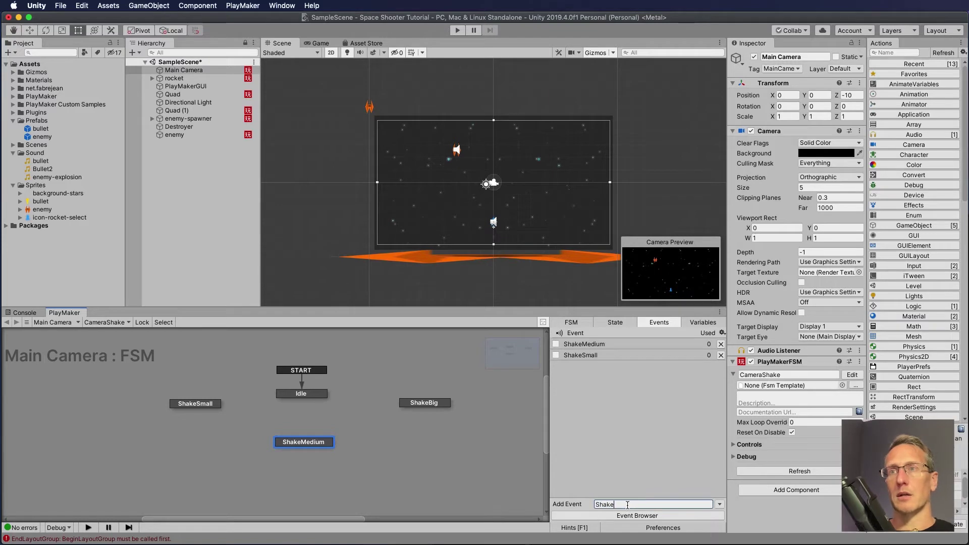
pyautogui.press('Return')
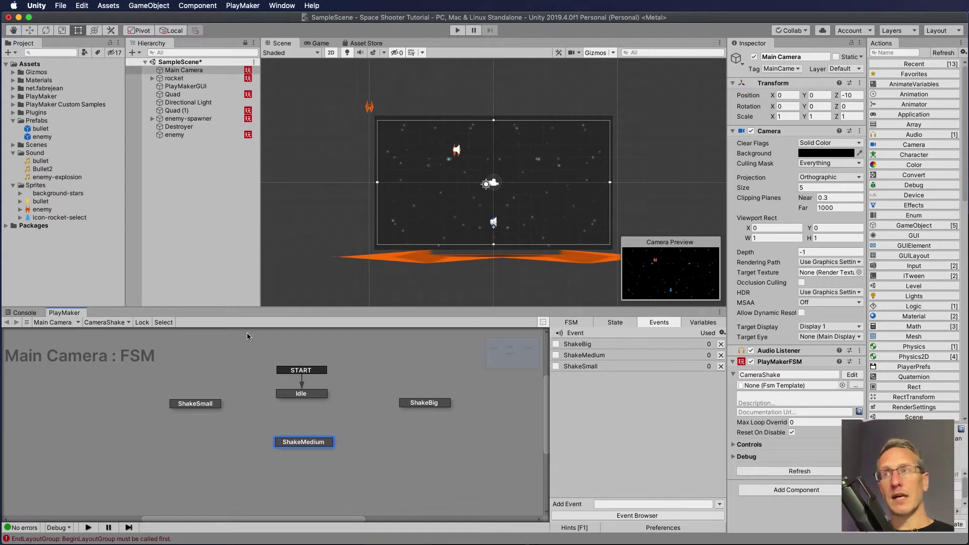
# - Give ShakeSmall, ShakeMedium and ShakeBig each a global transition on its matching event
pyautogui.rightClick(193, 406)
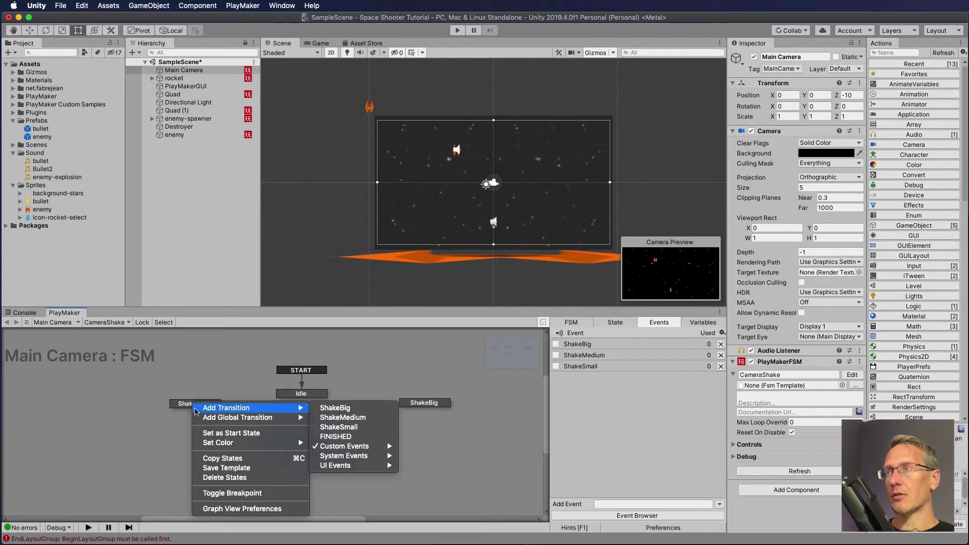
pyautogui.moveTo(206, 418)
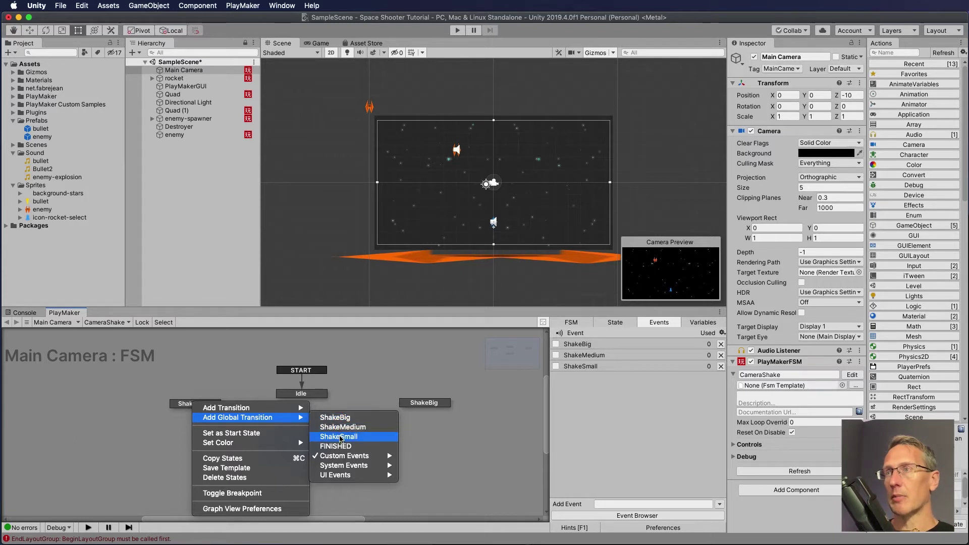
pyautogui.click(335, 437)
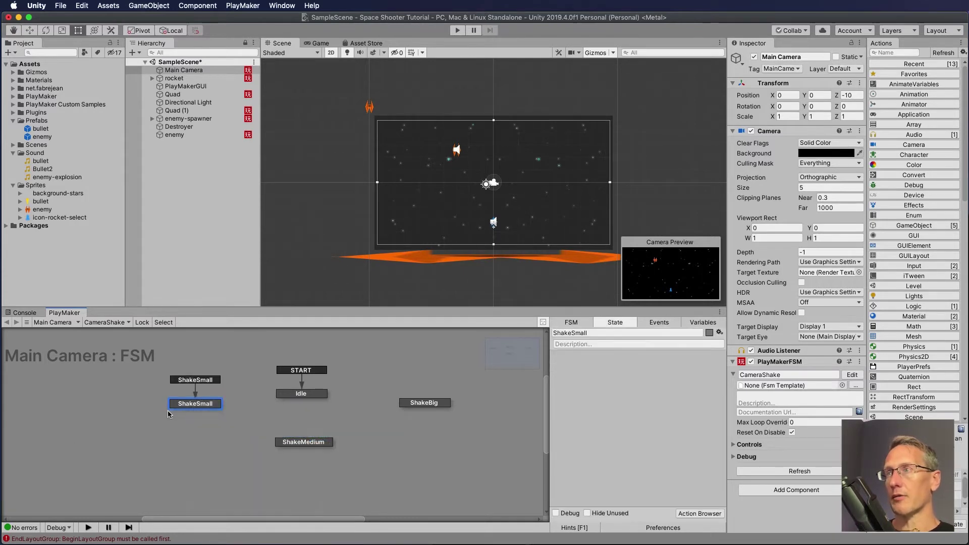
pyautogui.rightClick(305, 443)
pyautogui.moveTo(363, 456)
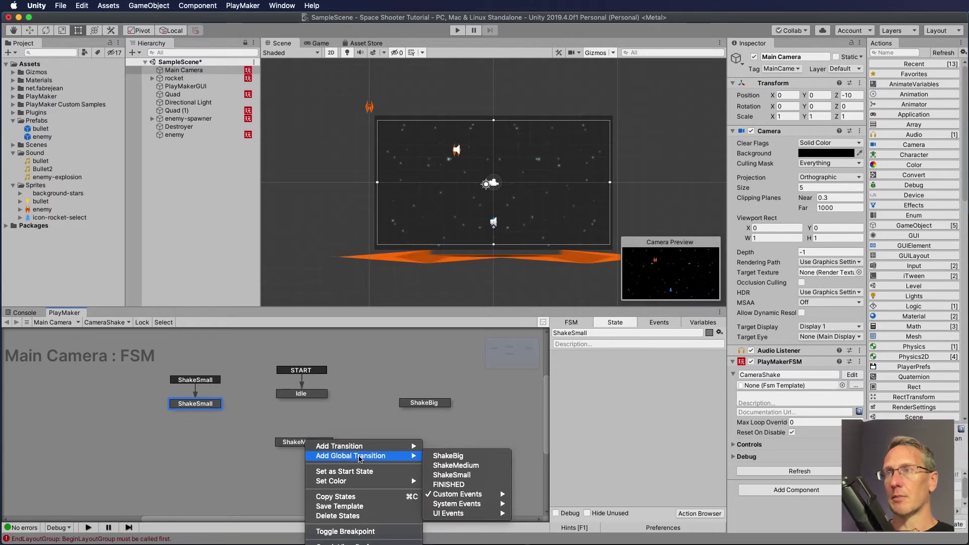
pyautogui.click(456, 464)
pyautogui.rightClick(423, 402)
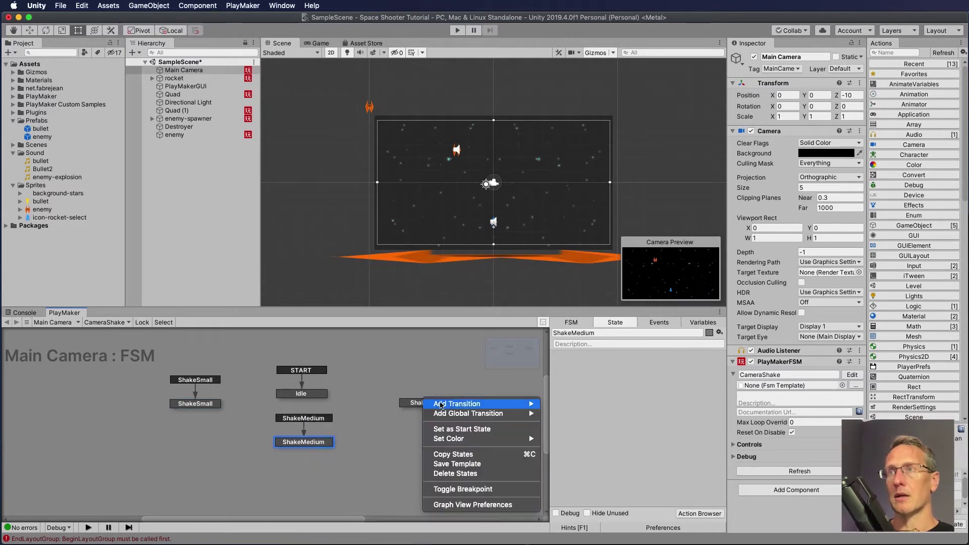
pyautogui.moveTo(491, 413)
pyautogui.click(560, 414)
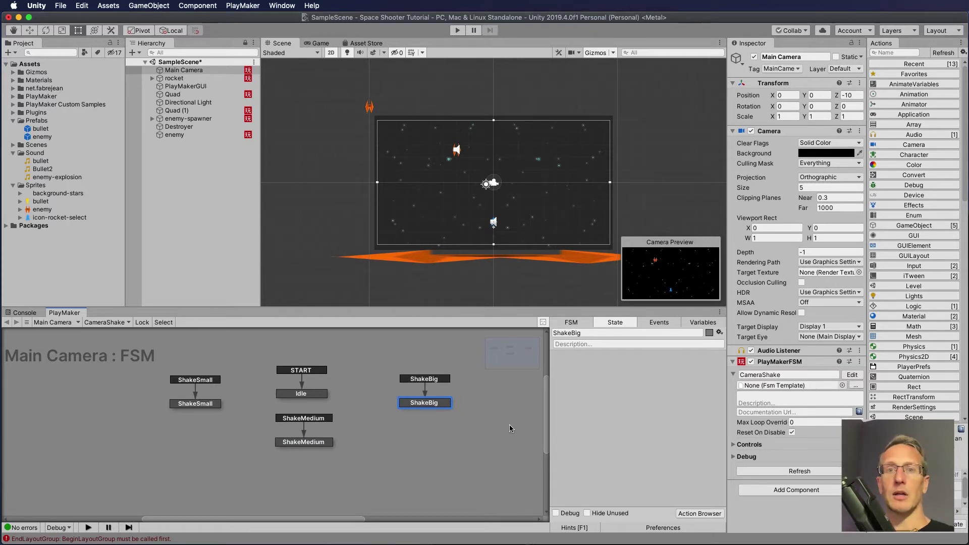
# - Check the ShakeMedium, ShakeSmall and ShakeBig states in turn
pyautogui.click(303, 444)
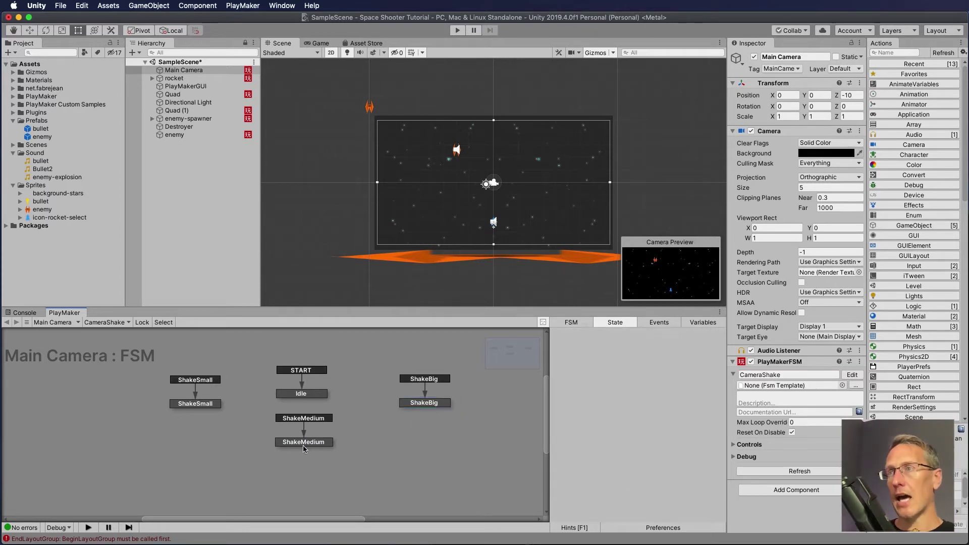
pyautogui.click(196, 404)
pyautogui.click(298, 442)
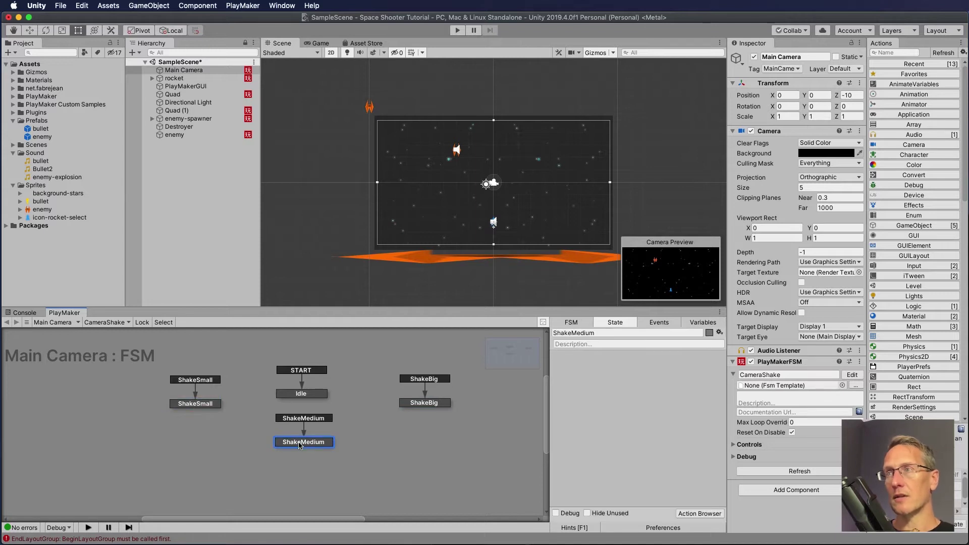
pyautogui.click(419, 404)
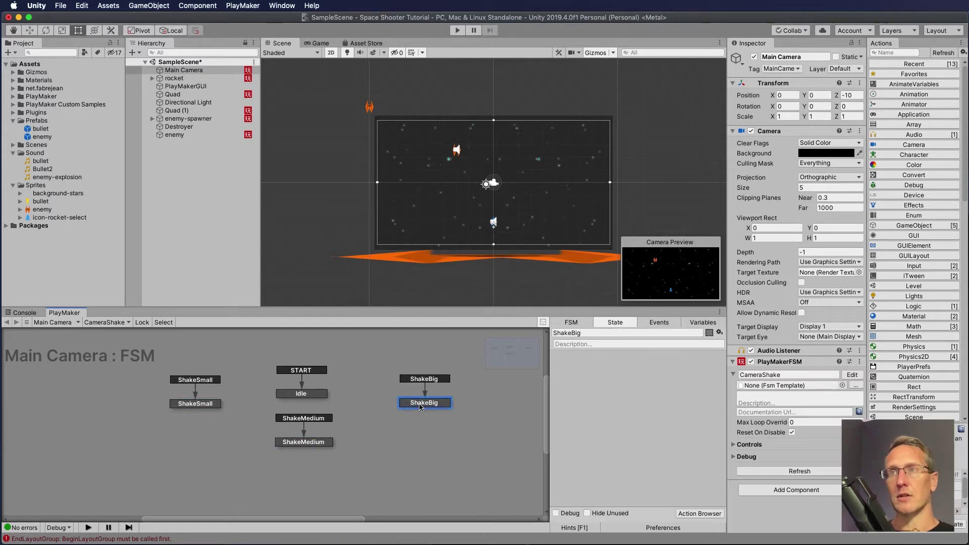
# - Add iTween Shake Position to ShakeSmall with vector 0.1, 0.1, 0 and time 0.1
pyautogui.click(906, 52)
pyautogui.write('shake')
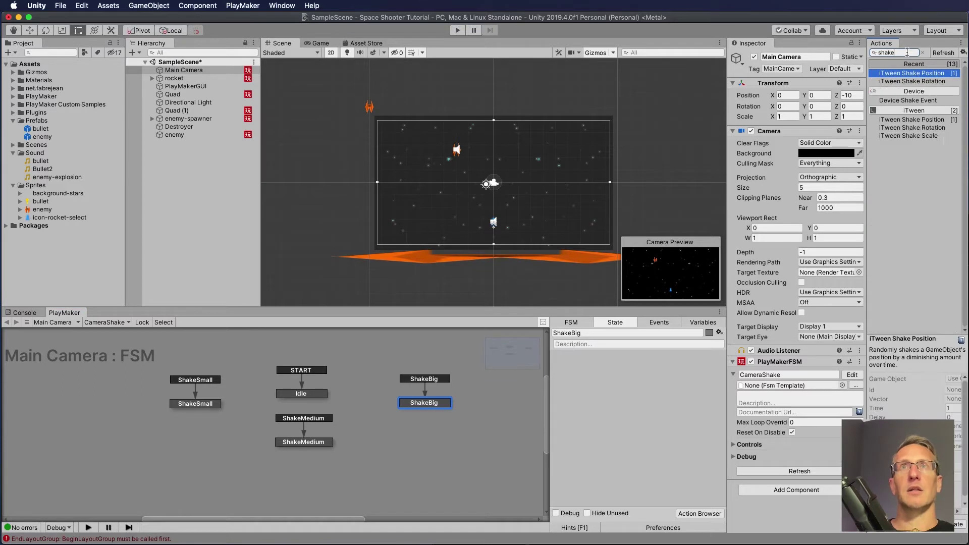
pyautogui.moveTo(914, 75); pyautogui.dragTo(189, 414)
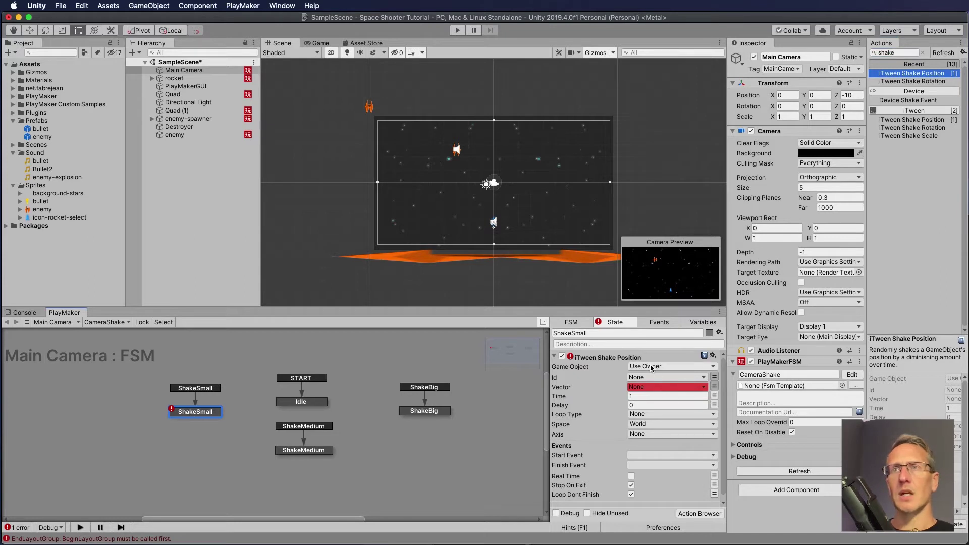
pyautogui.click(714, 386)
pyautogui.click(634, 387)
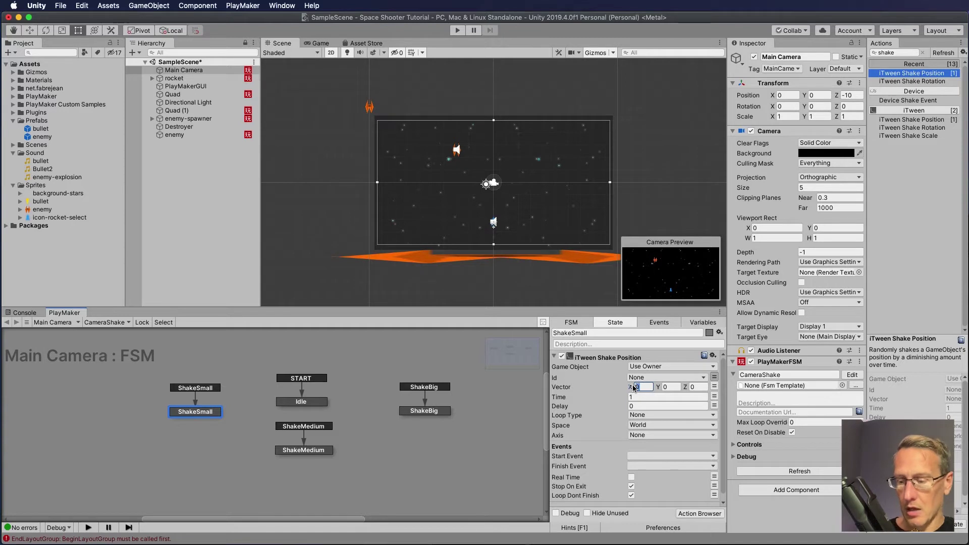
pyautogui.write('0.1')
pyautogui.press('Tab')
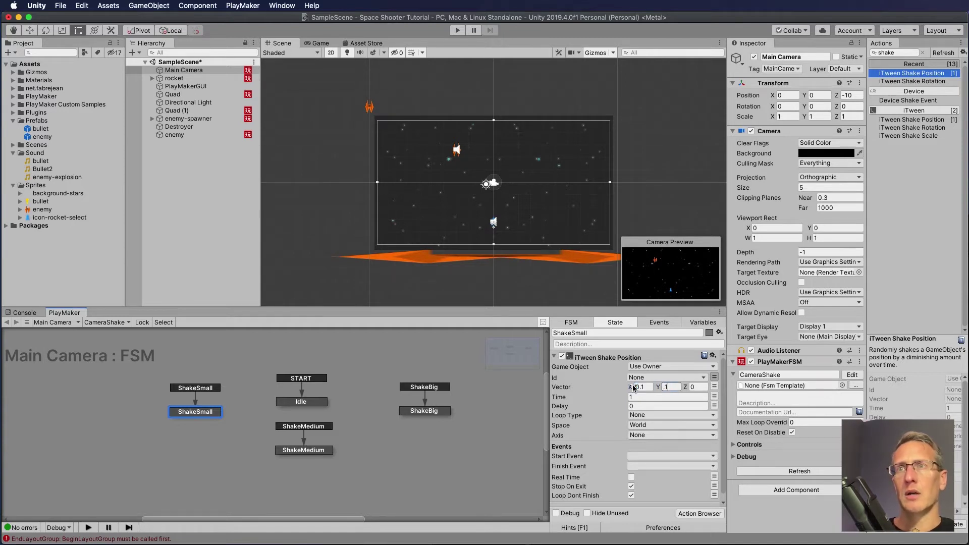
pyautogui.write('0.1')
pyautogui.press('Tab')
pyautogui.press('Tab')
pyautogui.write('.1')
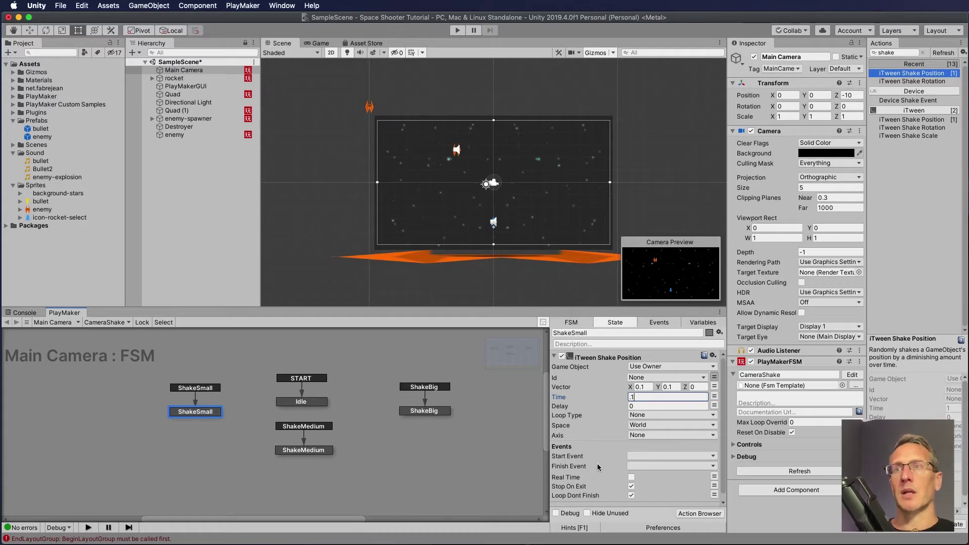
# - Turn off Loop Dont Finish on the ShakeSmall shake action
pyautogui.scroll(-1, 597, 470)
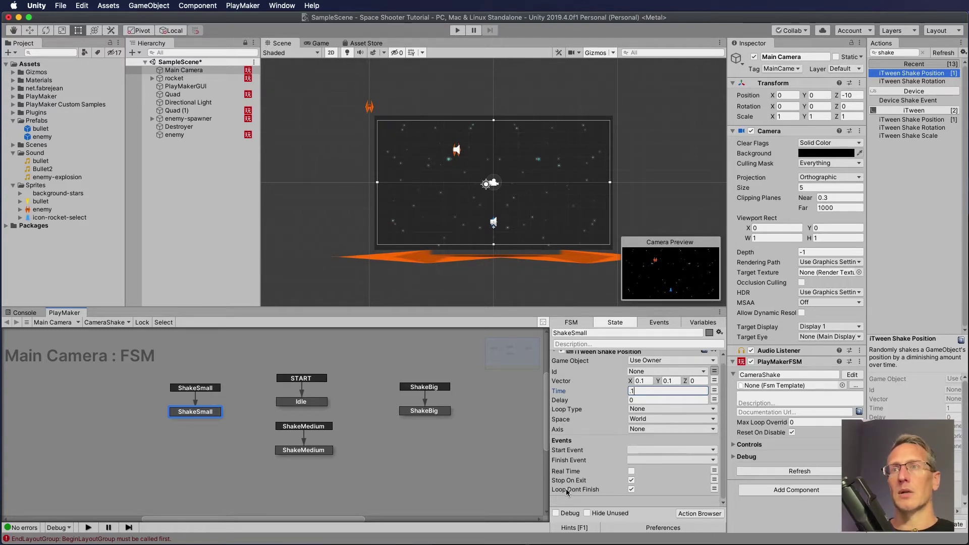
pyautogui.click(632, 490)
pyautogui.click(631, 489)
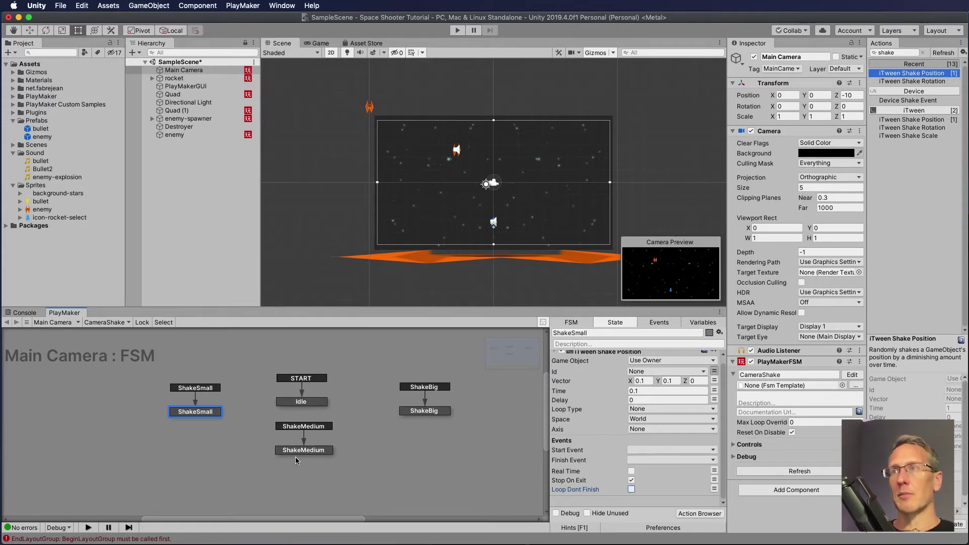
pyautogui.scroll(1, 673, 359)
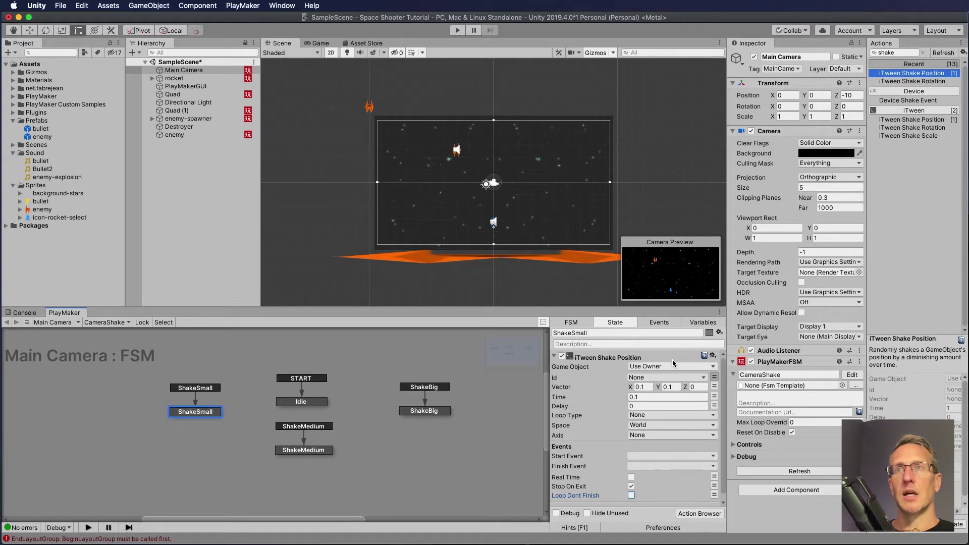
pyautogui.click(712, 356)
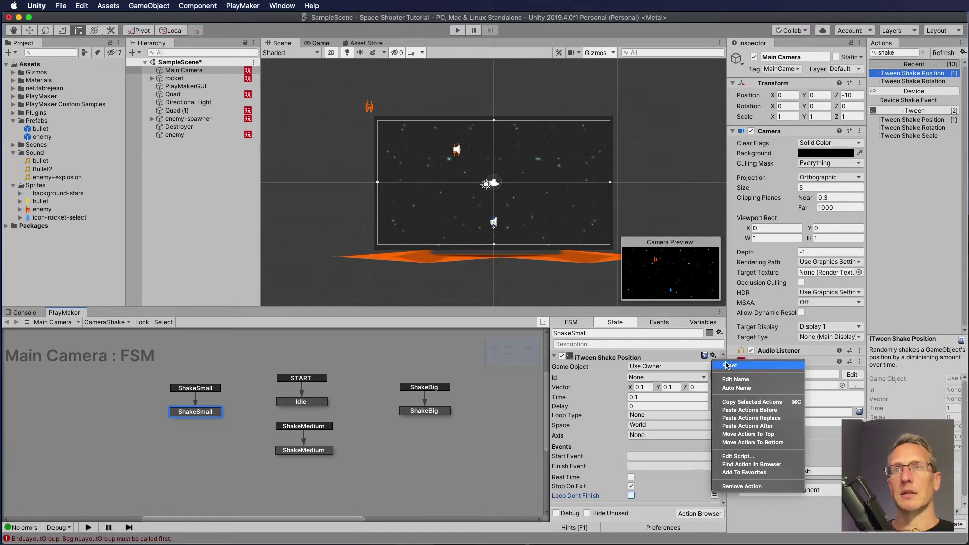
# - Copy ShakeSmall's shake action and paste it into ShakeMedium and ShakeBig
pyautogui.click(742, 405)
pyautogui.click(293, 450)
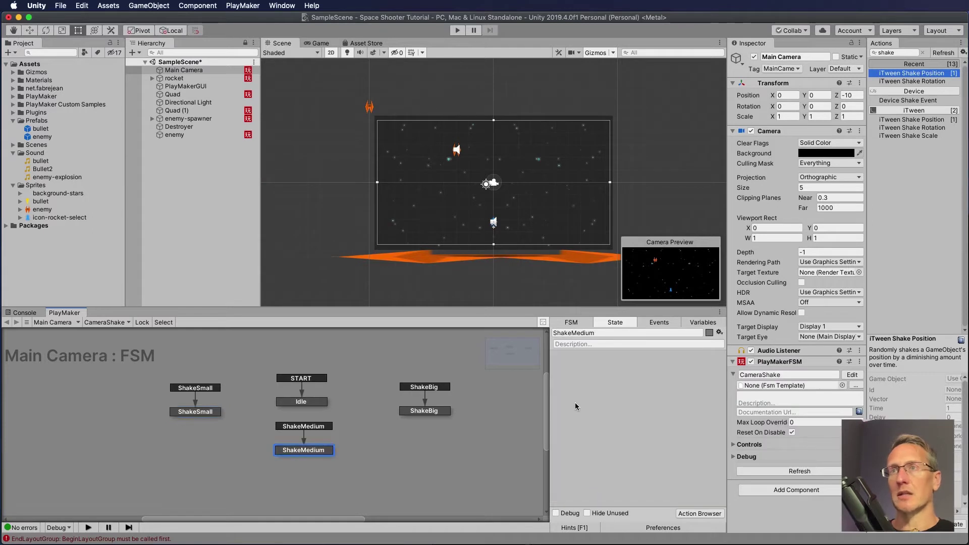
pyautogui.rightClick(576, 406)
pyautogui.click(626, 483)
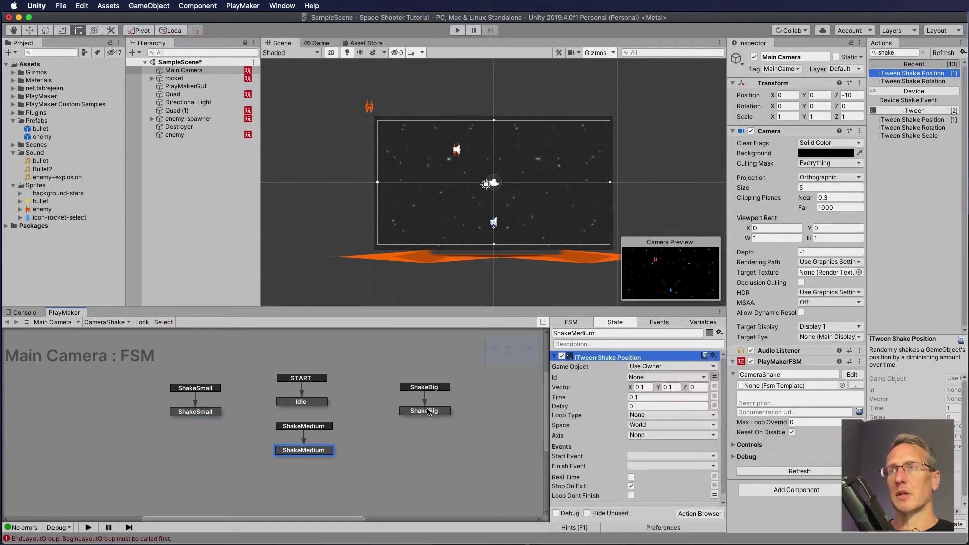
pyautogui.click(427, 411)
pyautogui.rightClick(592, 398)
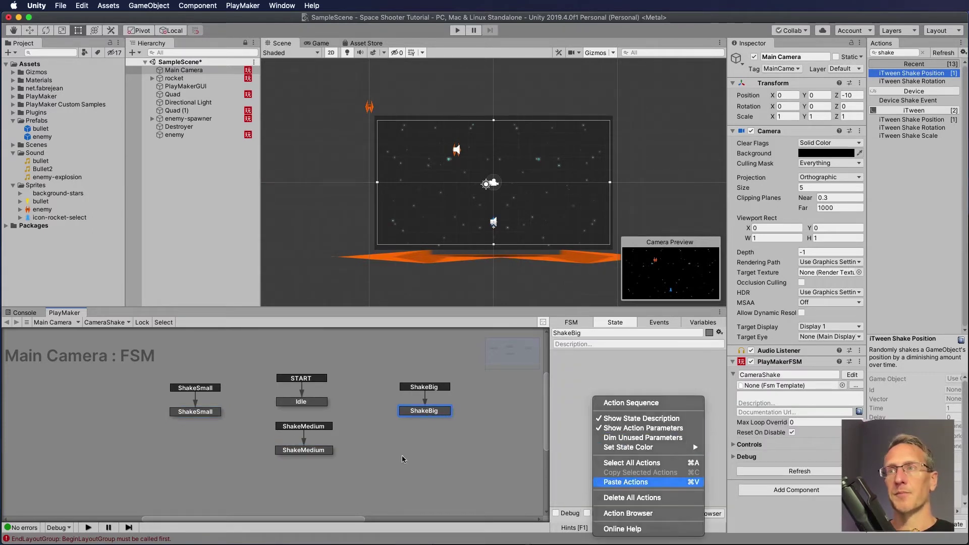
pyautogui.press('Return')
# - Set ShakeMedium's shake vector to 0.3, 0.3 and its time to 0.3
pyautogui.click(303, 450)
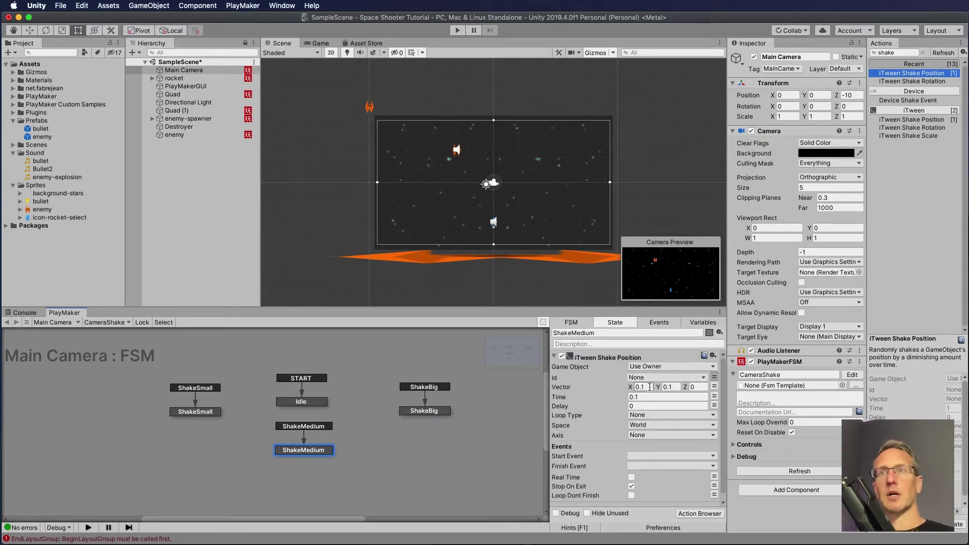
pyautogui.click(650, 387)
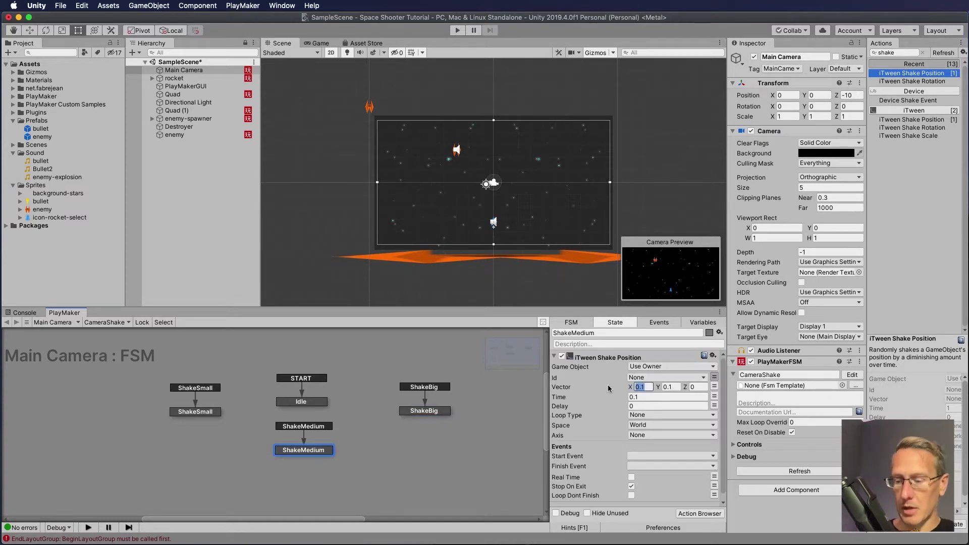
pyautogui.write('0.3')
pyautogui.press('Tab')
pyautogui.write('0.3')
pyautogui.press('Tab')
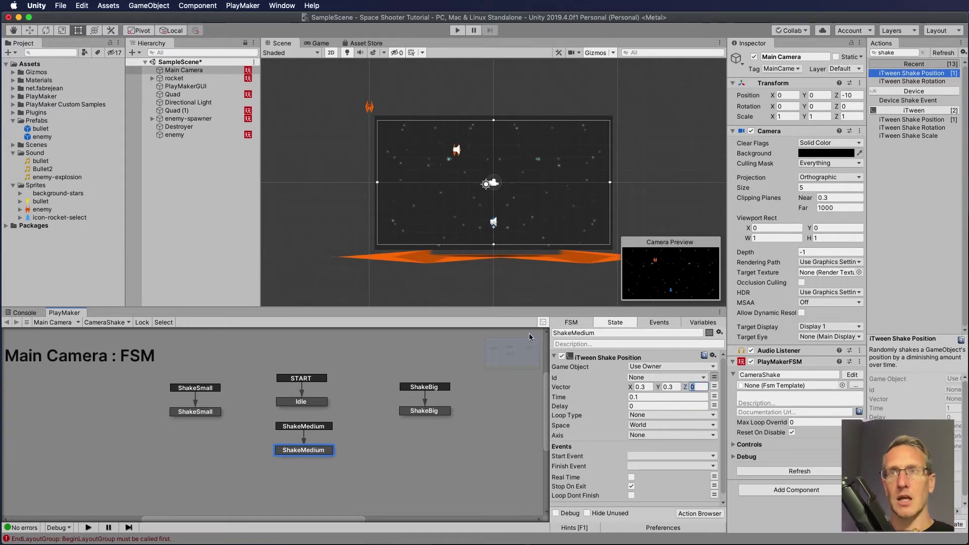
pyautogui.click(641, 397)
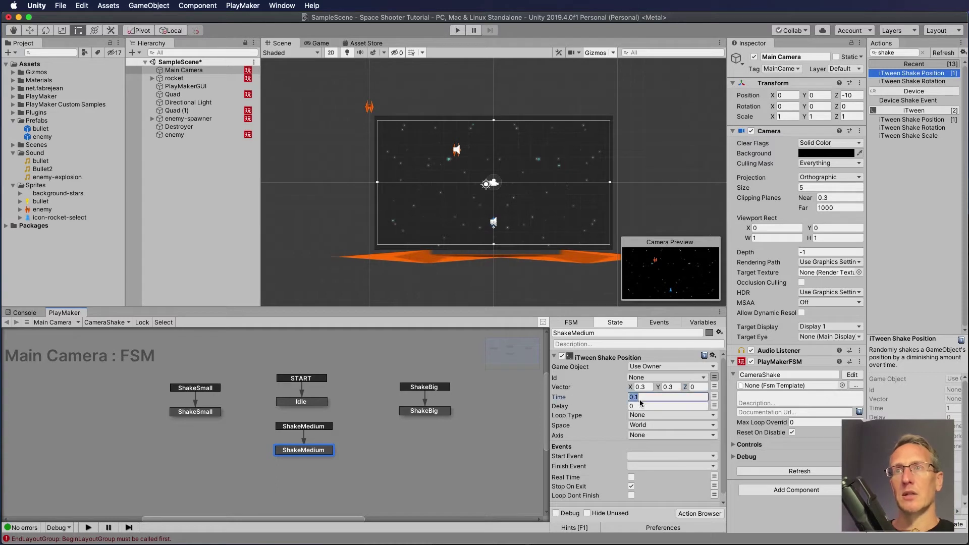
pyautogui.write('.3')
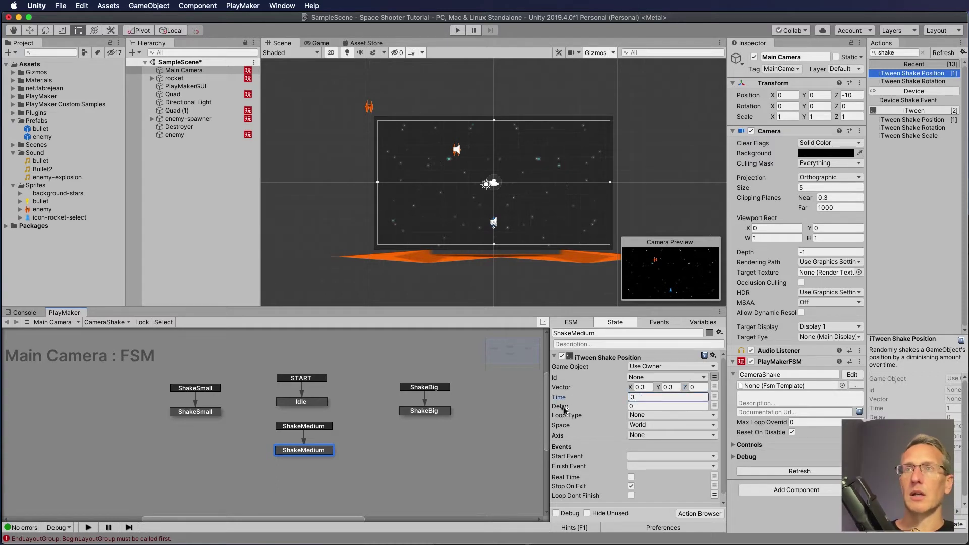
# - Set ShakeBig's shake vector to 0.5, 0.5 and its time to 0.5
pyautogui.click(412, 413)
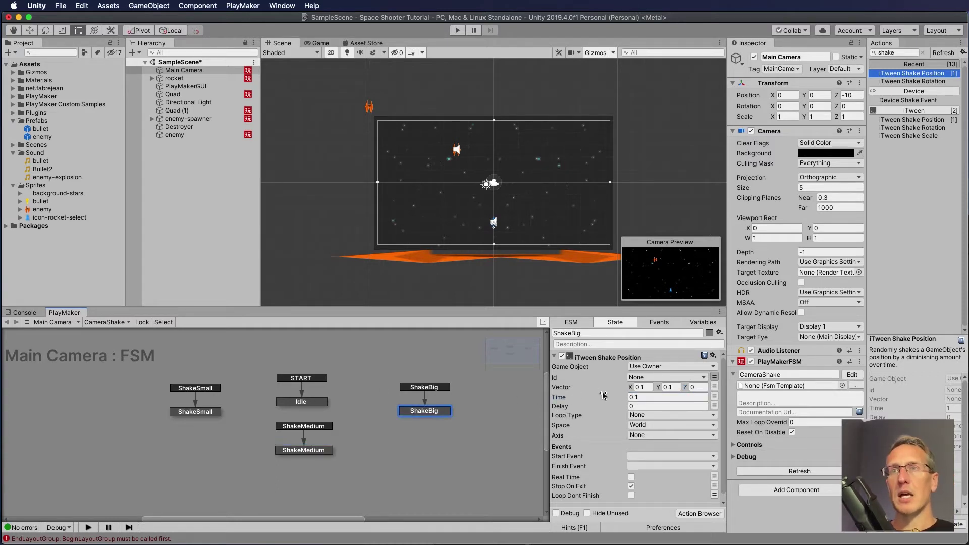
pyautogui.click(640, 387)
pyautogui.write('.5')
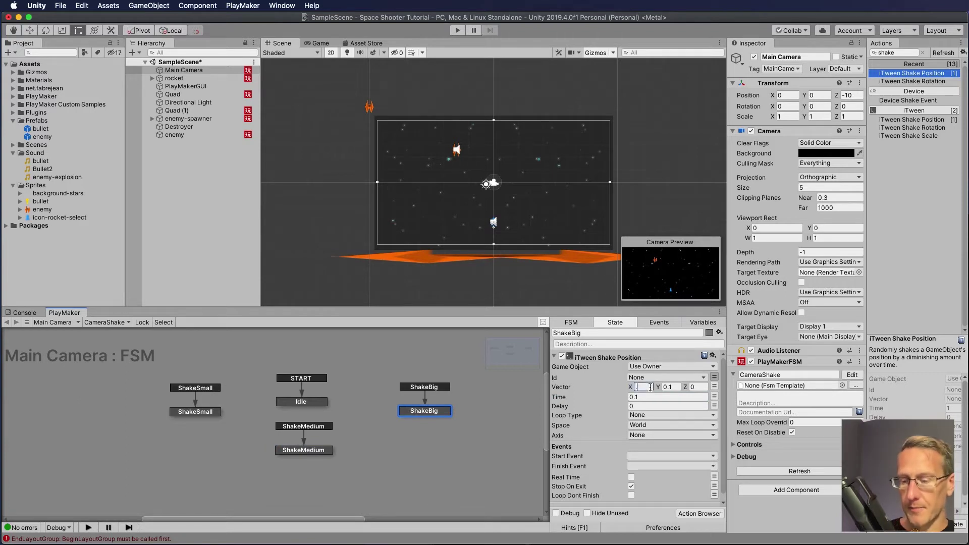
pyautogui.press('Tab')
pyautogui.write('.5')
pyautogui.press('Tab')
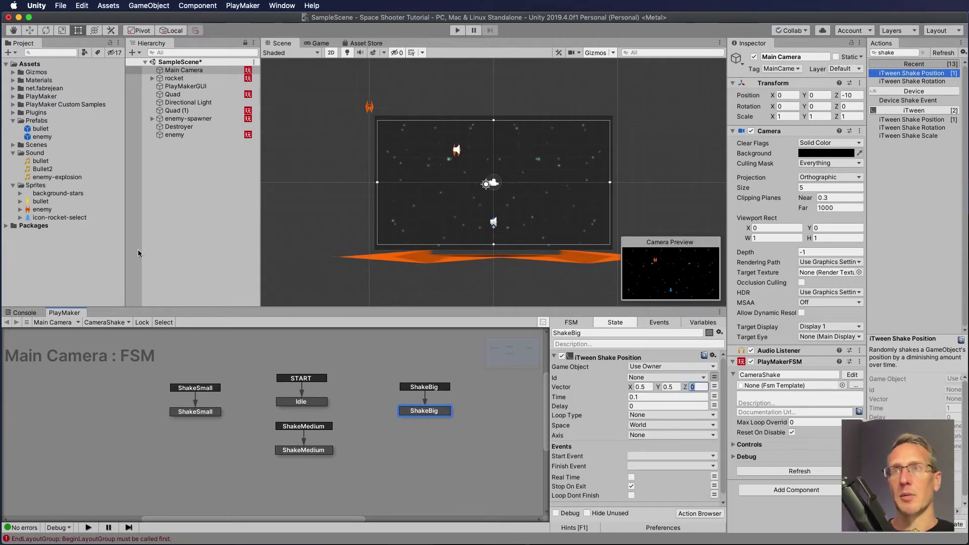
pyautogui.click(653, 396)
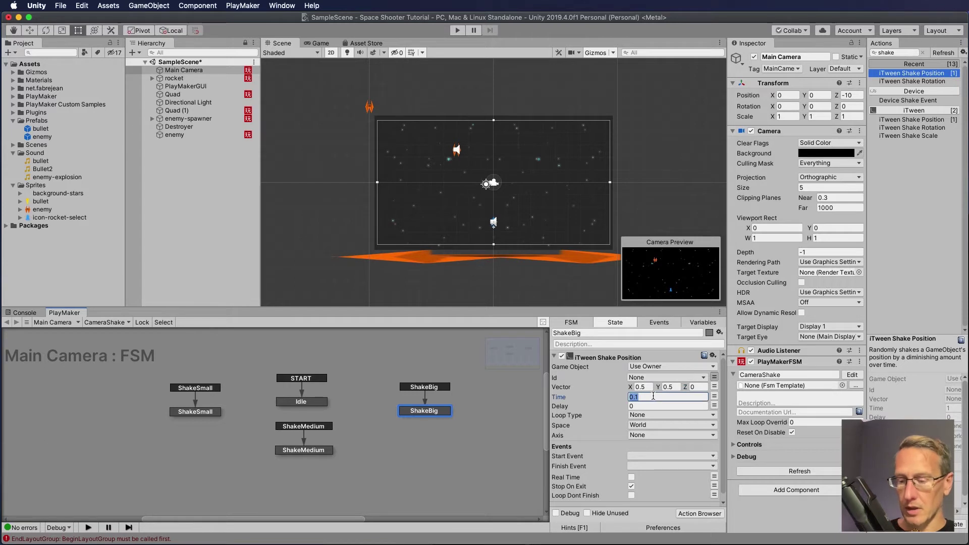
pyautogui.write('.5')
pyautogui.click(602, 419)
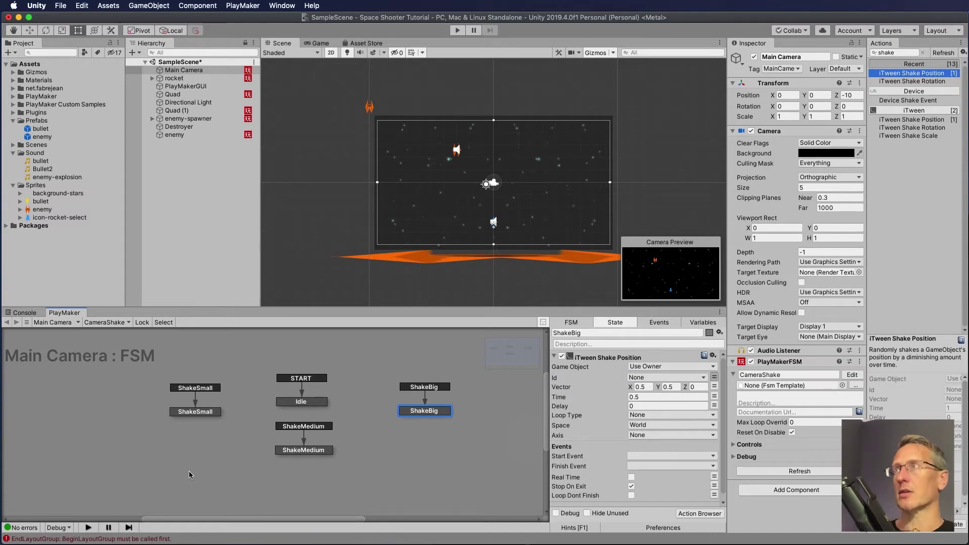
# - Open the enemy prefab and give its Trigger state a second Trigger 2D Event with Collide Tag Bullet
pyautogui.click(204, 70)
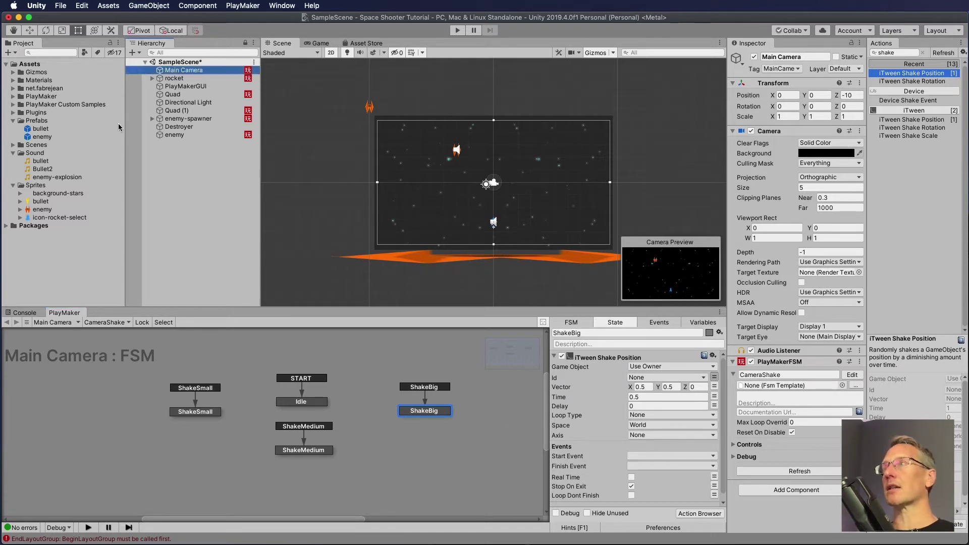
pyautogui.click(28, 137)
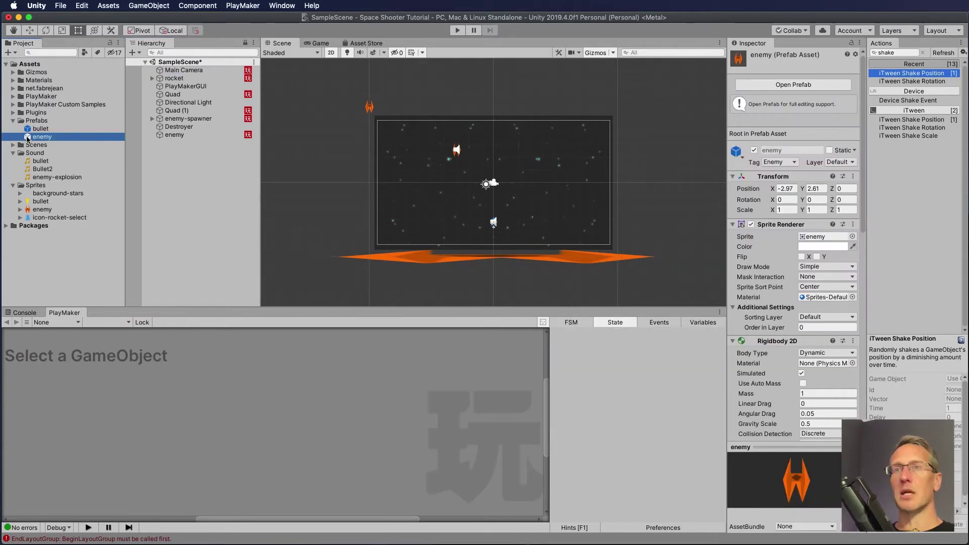
pyautogui.doubleClick(28, 136)
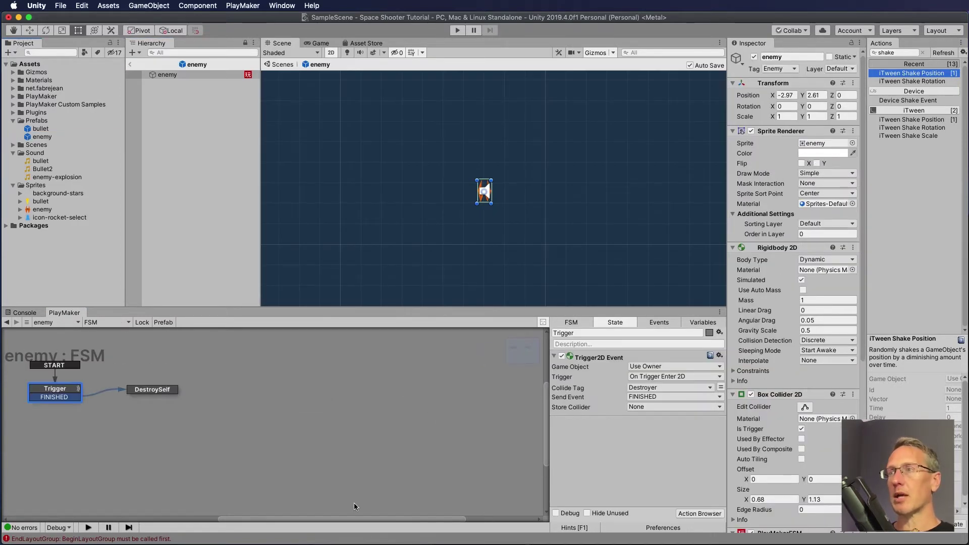
pyautogui.moveTo(345, 518); pyautogui.dragTo(261, 508)
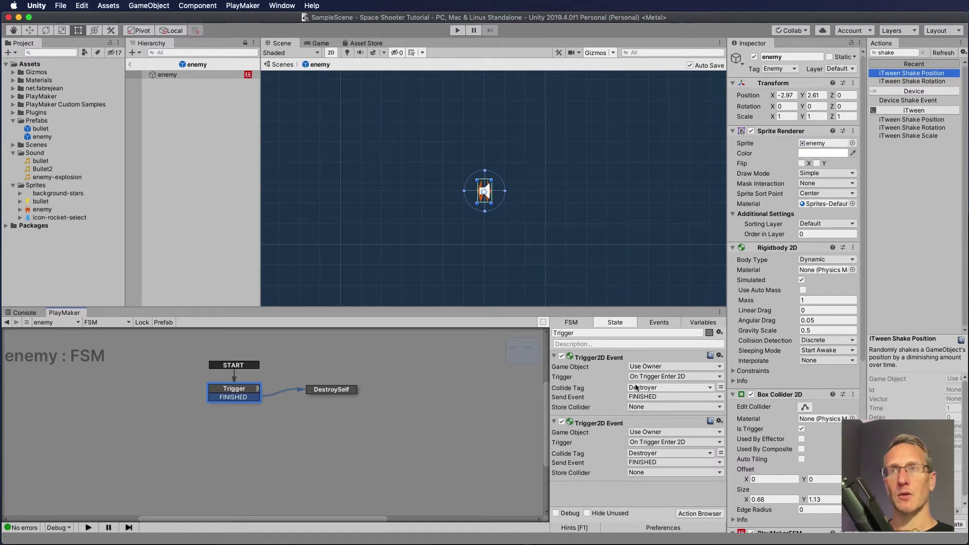
pyautogui.click(640, 454)
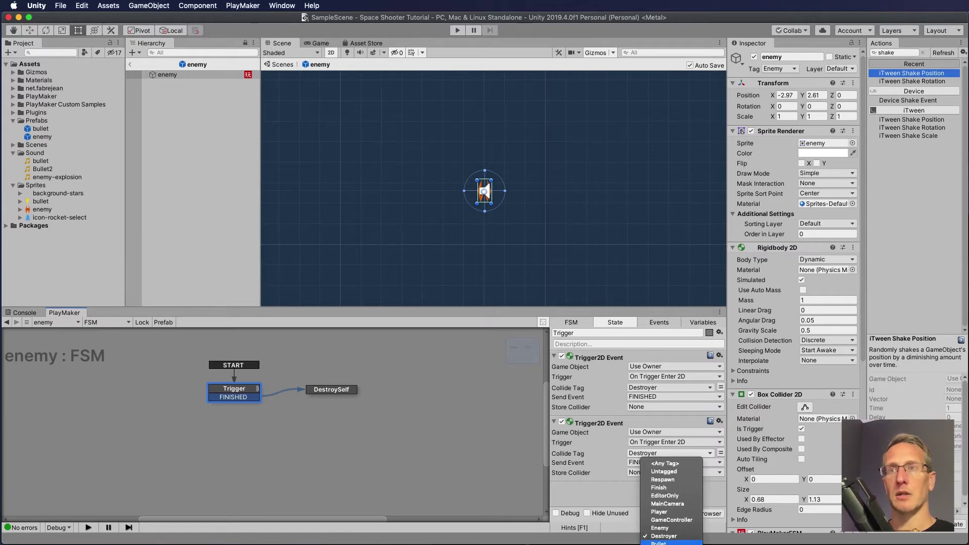
pyautogui.click(661, 543)
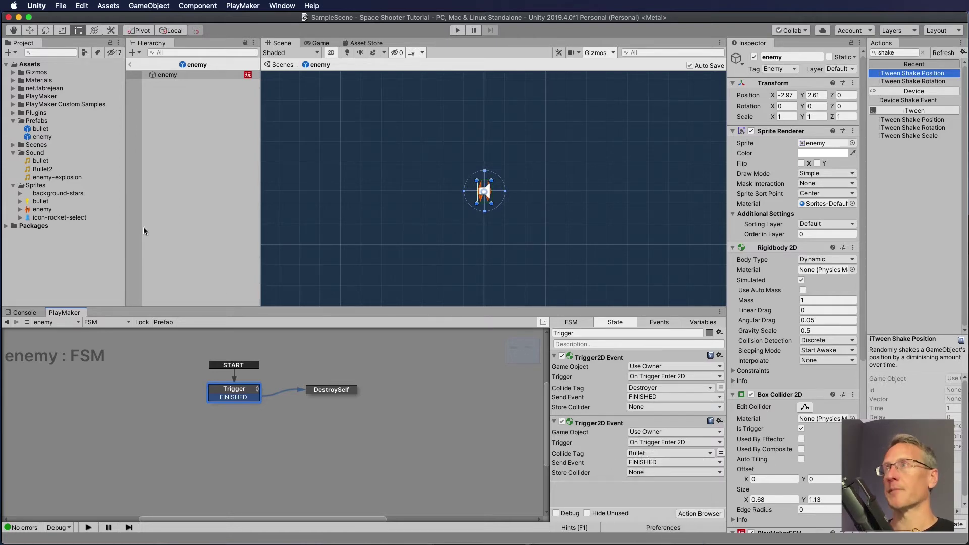
pyautogui.doubleClick(33, 130)
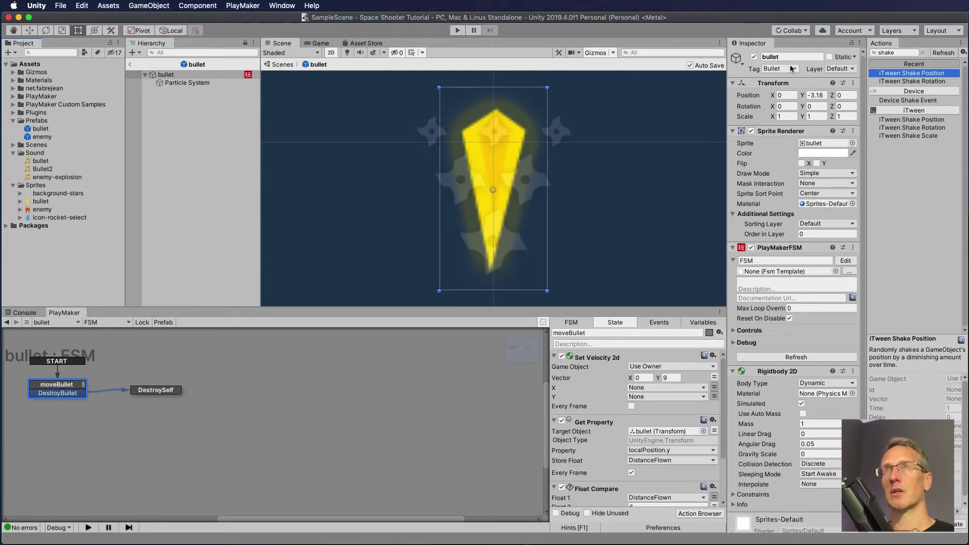
pyautogui.click(791, 69)
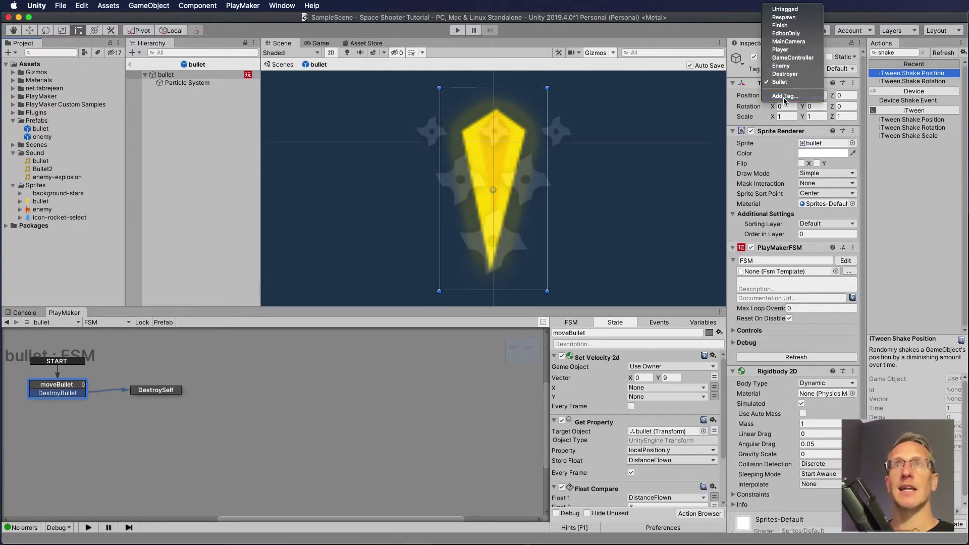
pyautogui.click(784, 98)
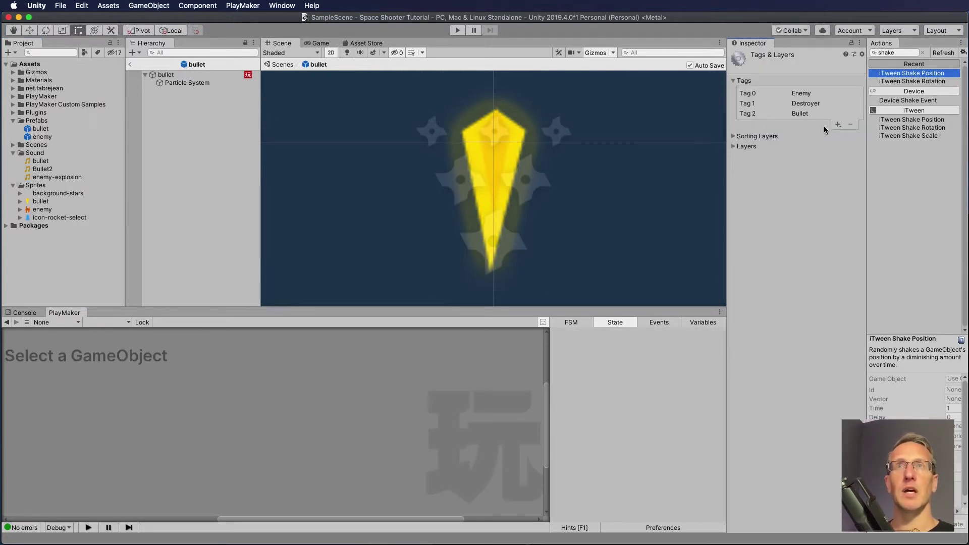
pyautogui.doubleClick(35, 137)
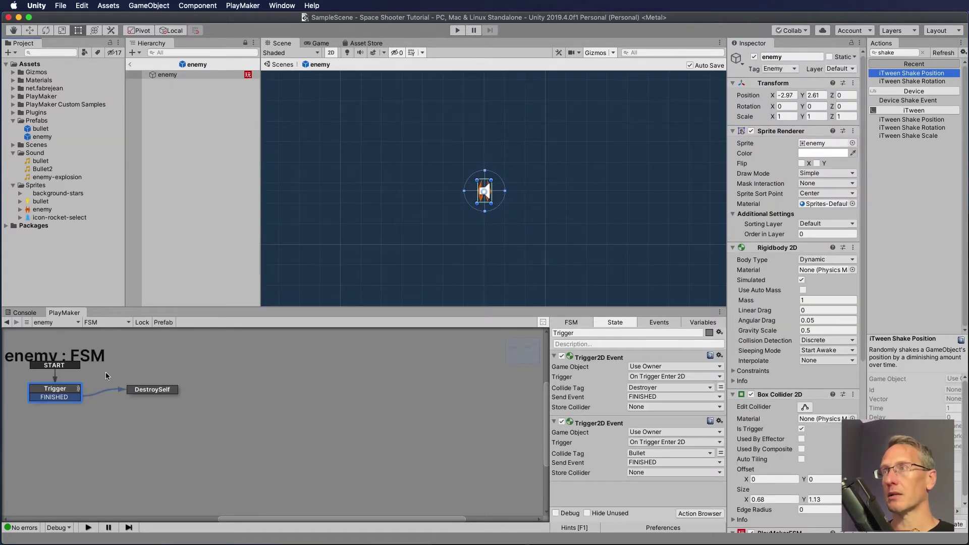
# - Add a new state to the enemy FSM and name it Blow Up Enemy
pyautogui.moveTo(253, 517); pyautogui.dragTo(153, 487)
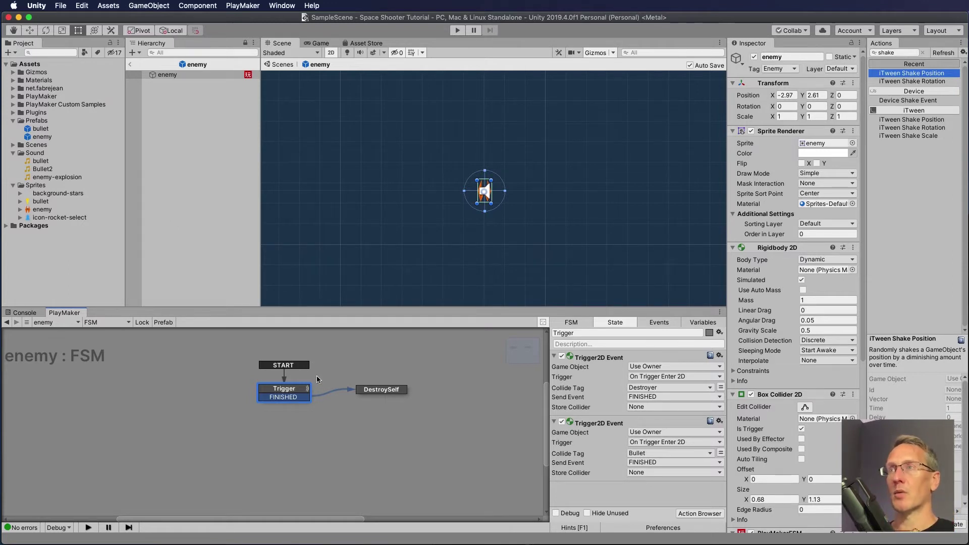
pyautogui.rightClick(338, 411)
pyautogui.press('Escape')
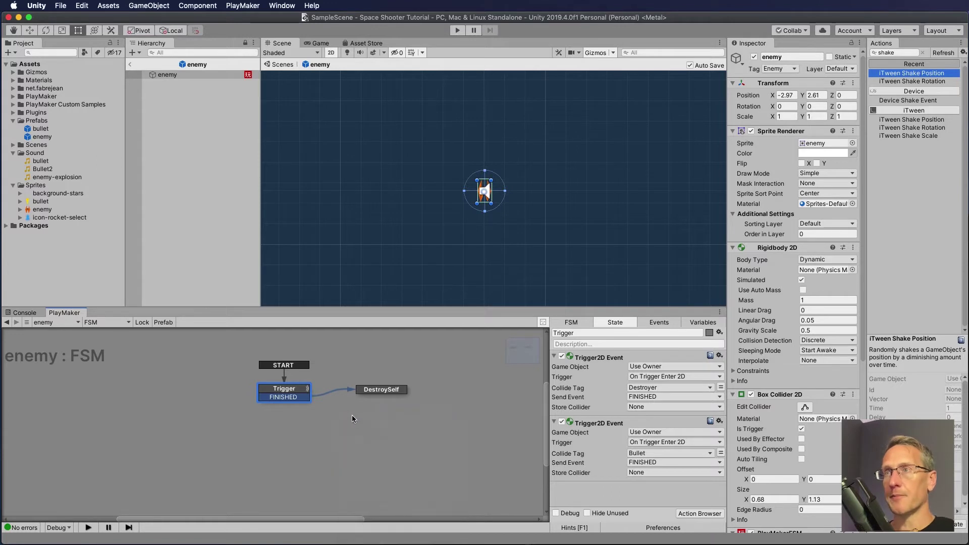
pyautogui.click(603, 334)
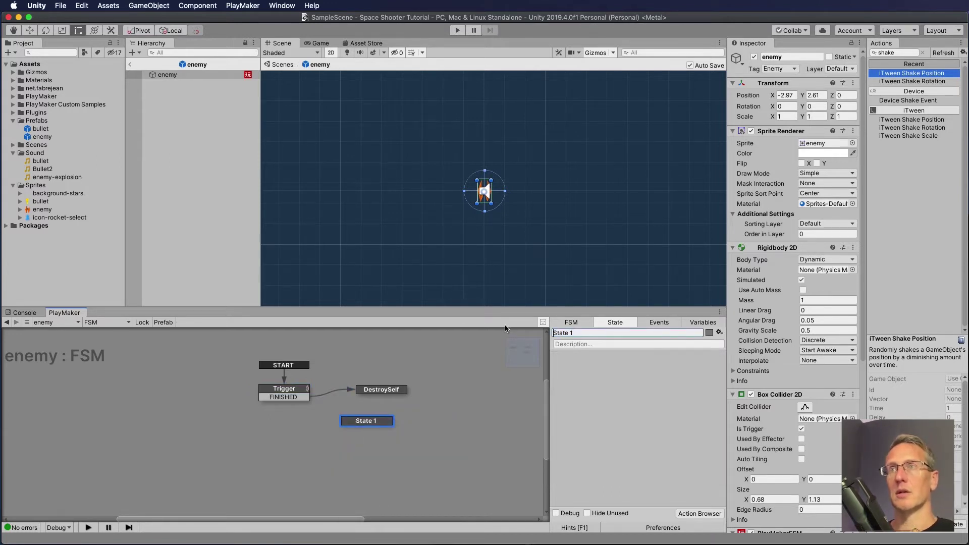
pyautogui.write('Blow')
pyautogui.press('Delete')
pyautogui.press('Delete')
pyautogui.press('Delete')
pyautogui.press('Delete')
pyautogui.press('Delete')
pyautogui.press('Delete')
pyautogui.press('Delete')
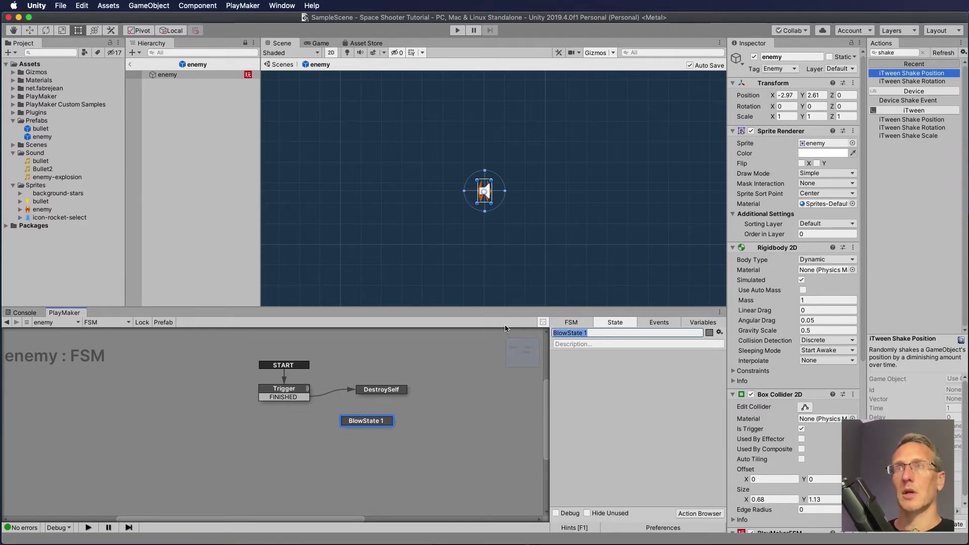
pyautogui.write('Up')
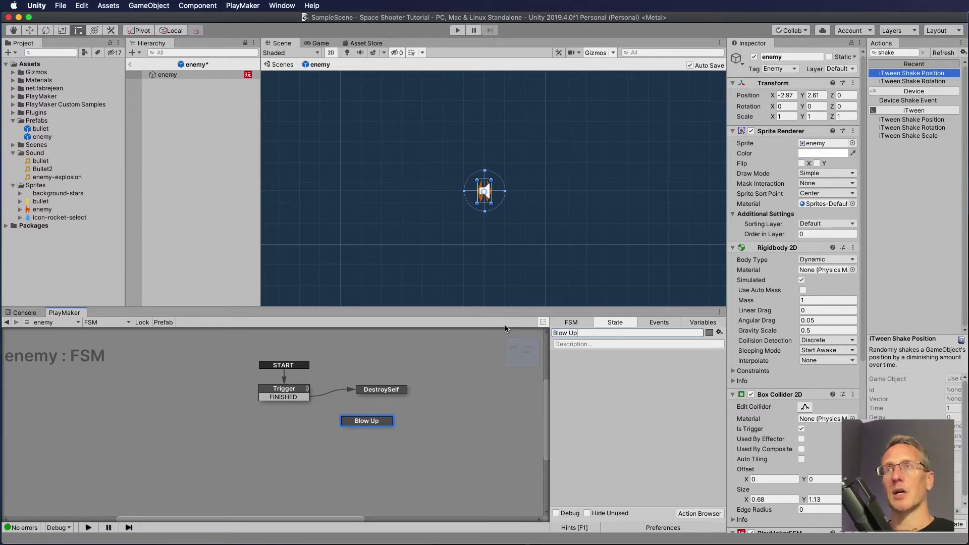
pyautogui.write(' Enemy')
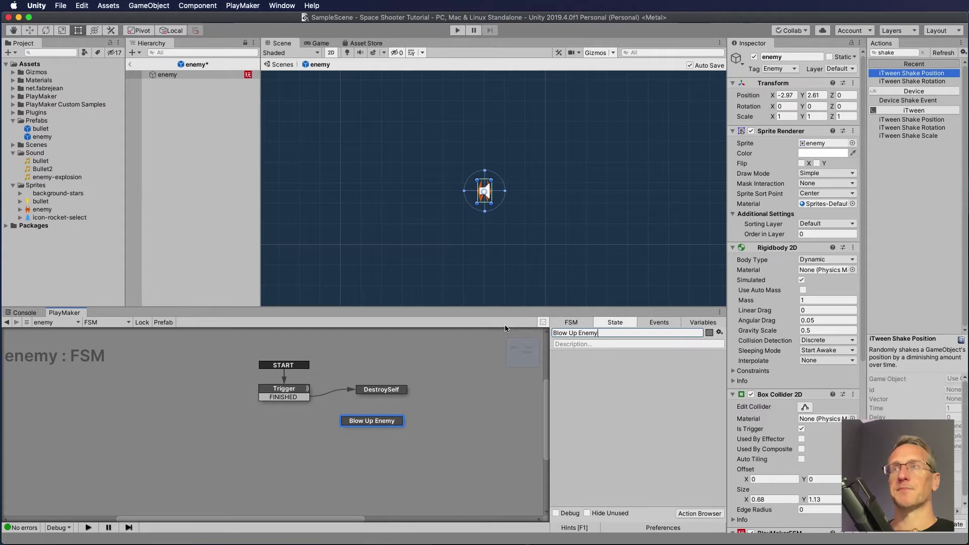
# - Confirm the Blow Up Enemy state name and add a BlowUpEnemy event to the FSM
pyautogui.click(372, 420)
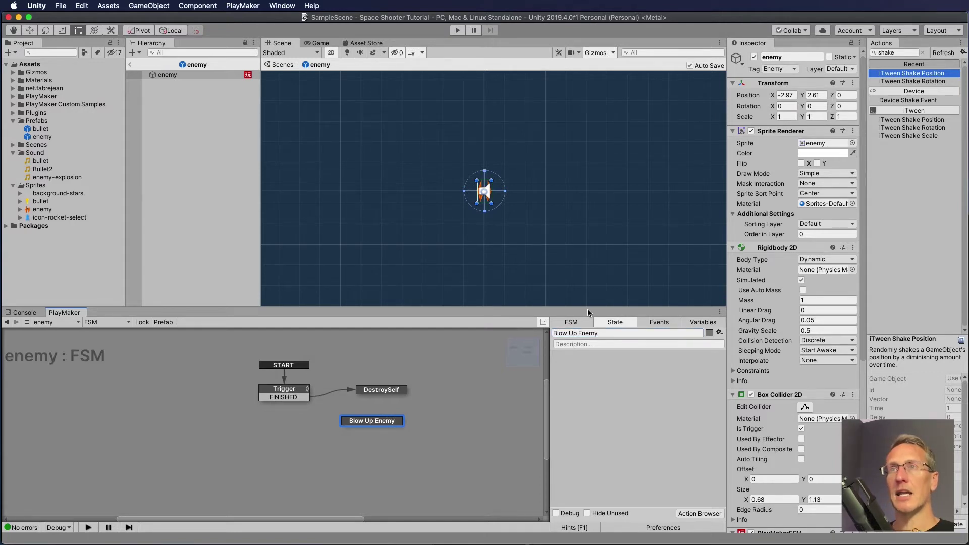
pyautogui.click(654, 323)
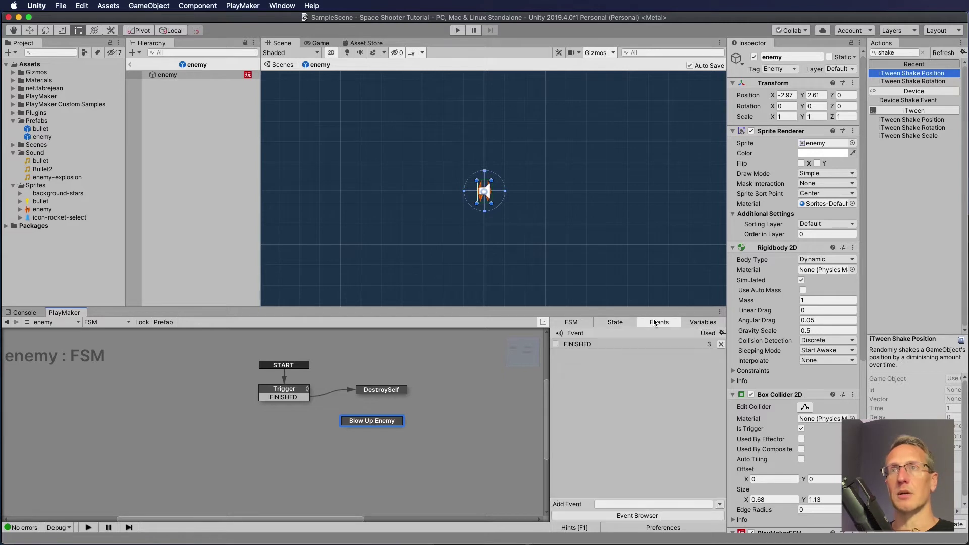
pyautogui.click(631, 504)
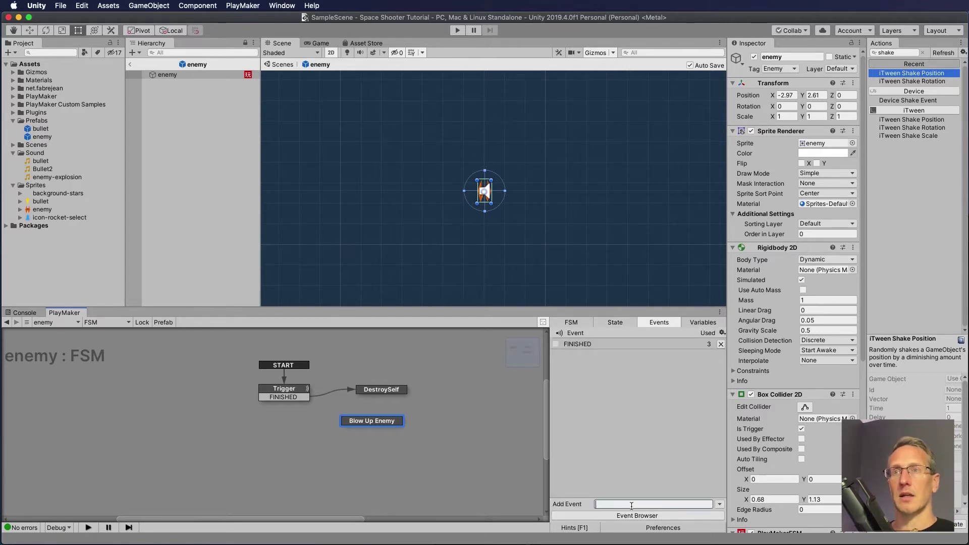
pyautogui.write('BlowUpE')
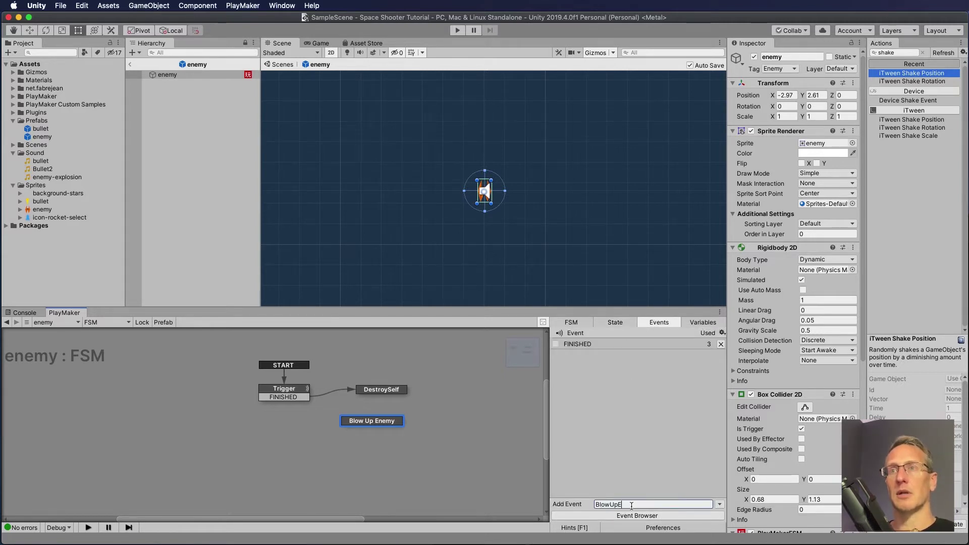
pyautogui.write('nemy')
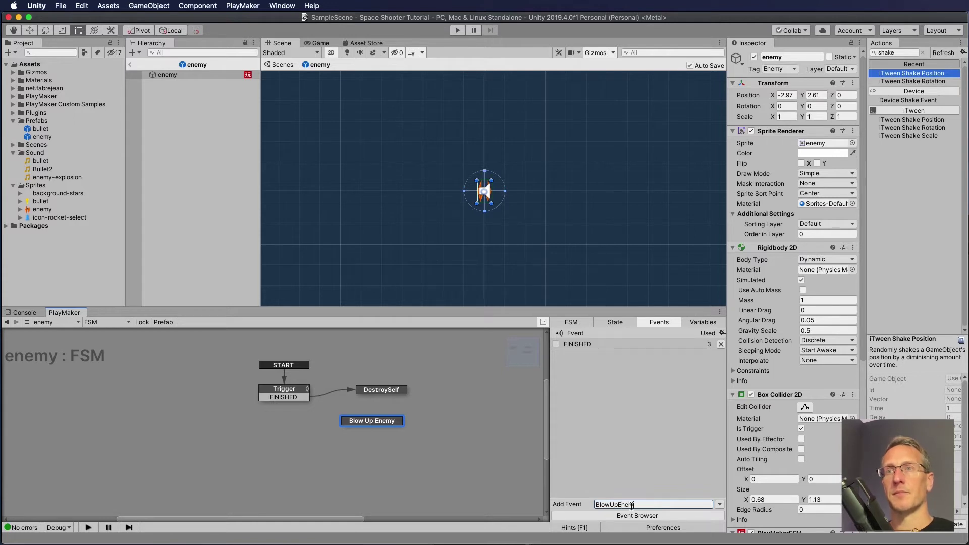
pyautogui.press('Return')
# - Give Trigger a BlowUpEnemy transition and make the Bullet trigger send BlowUpEnemy
pyautogui.click(267, 393)
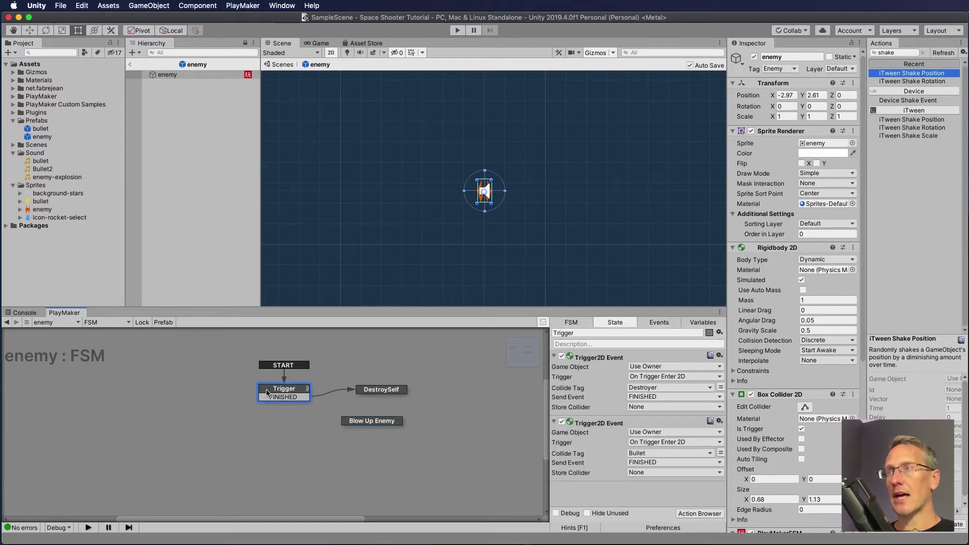
pyautogui.rightClick(267, 393)
pyautogui.moveTo(281, 394)
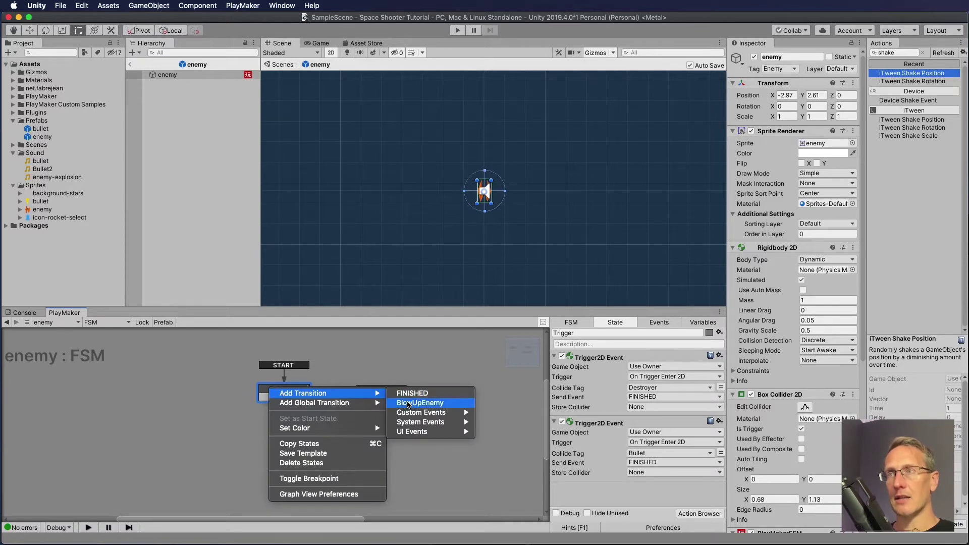
pyautogui.click(408, 403)
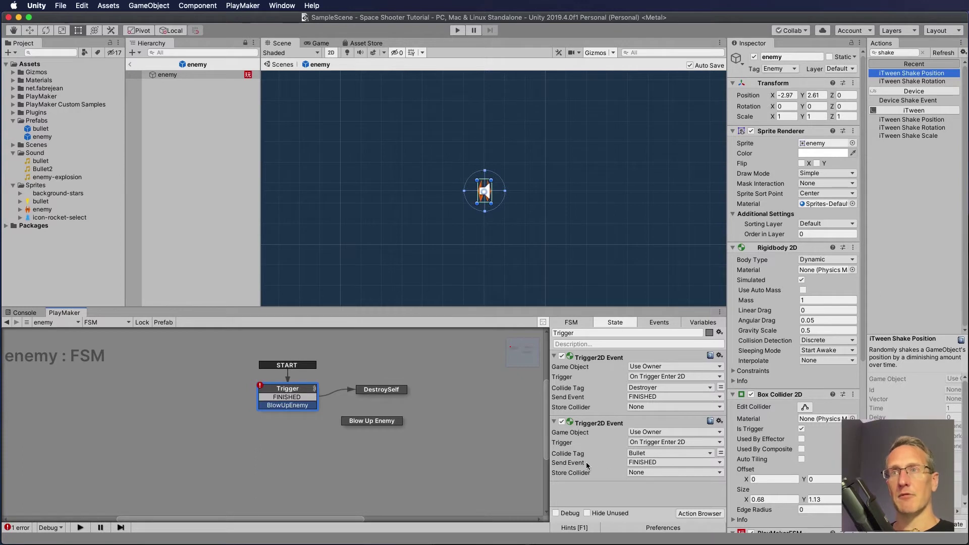
pyautogui.click(633, 462)
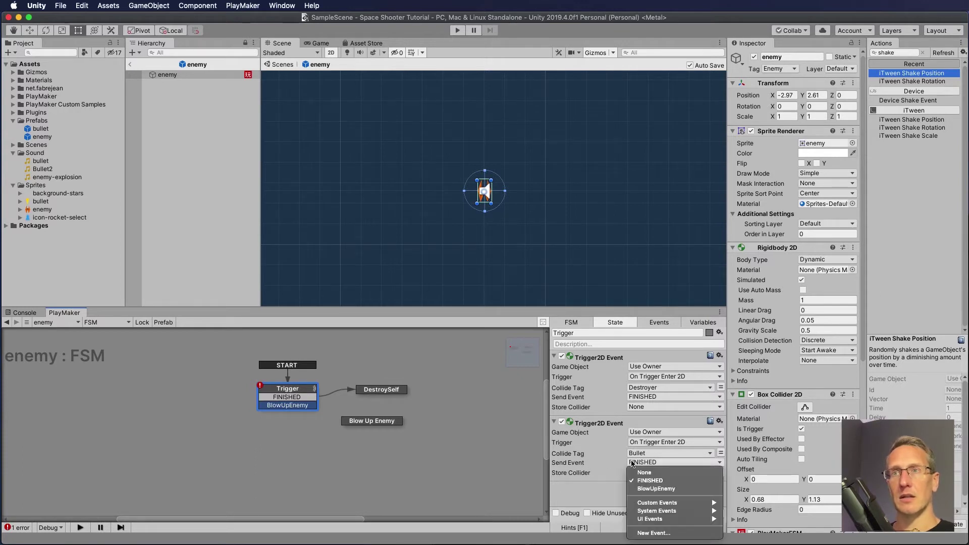
pyautogui.click(644, 489)
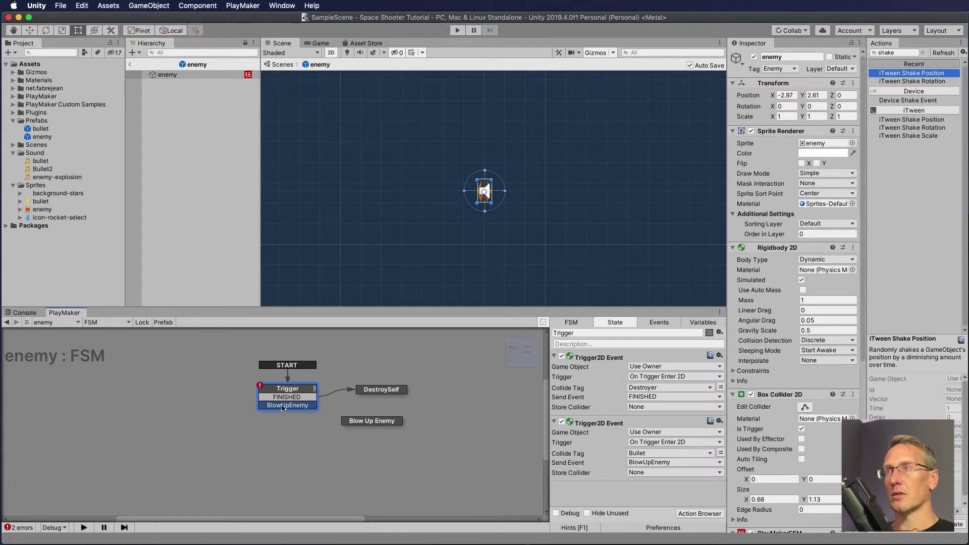
# - Route BlowUpEnemy to Blow Up Enemy, play enemy-explosion via Audio Play, and start the game
pyautogui.moveTo(283, 408); pyautogui.dragTo(382, 425)
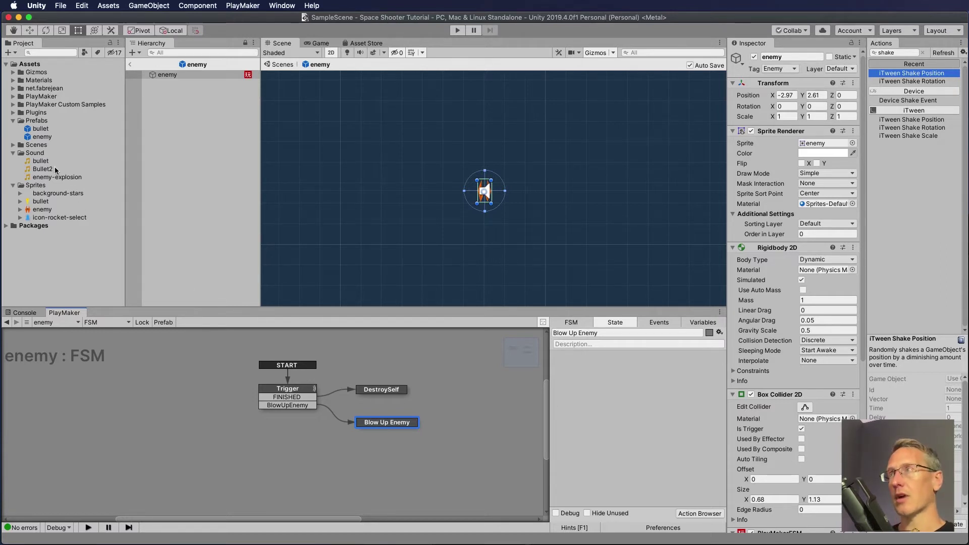
pyautogui.moveTo(40, 180); pyautogui.dragTo(589, 454)
pyautogui.moveTo(609, 478)
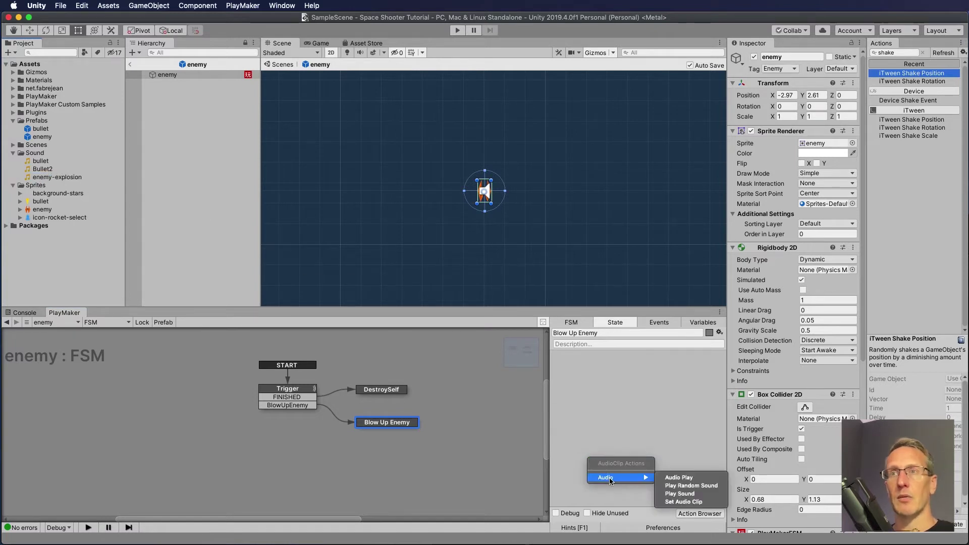
pyautogui.click(638, 440)
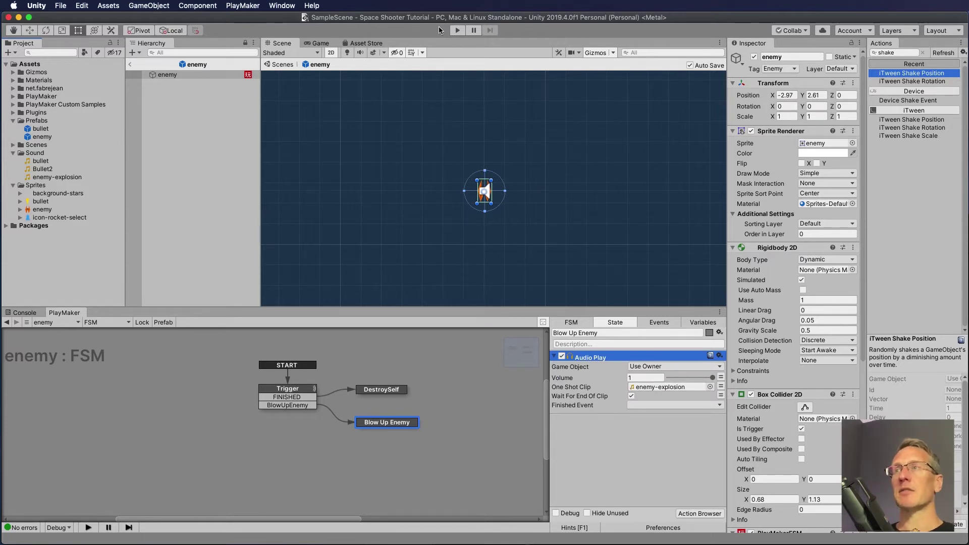
pyautogui.click(453, 31)
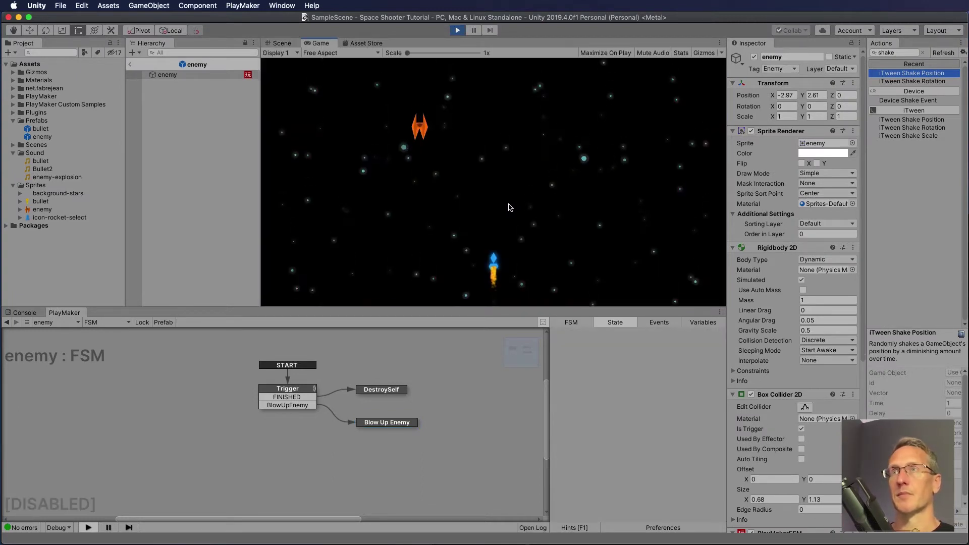
# - Move the ship left, fire a bullet at the enemy, then stop play mode
pyautogui.press('Left')
pyautogui.press('space')
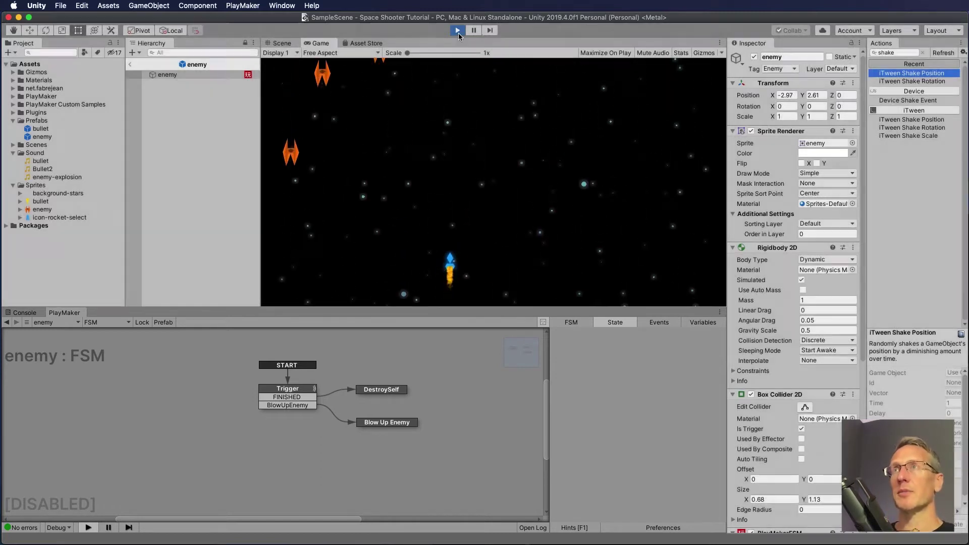
pyautogui.click(457, 30)
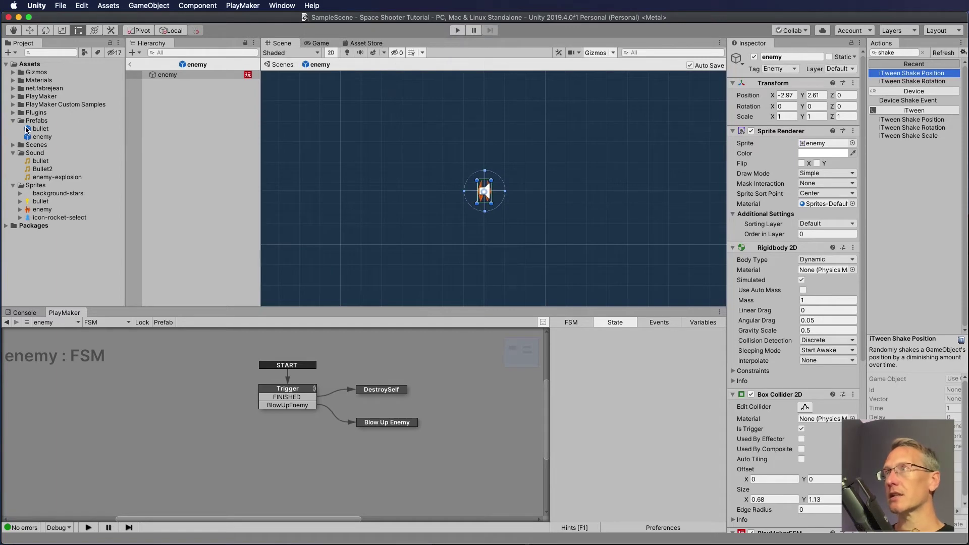
# - Give the bullet prefab a Box Collider 2D set as trigger, then reopen the enemy prefab
pyautogui.doubleClick(27, 130)
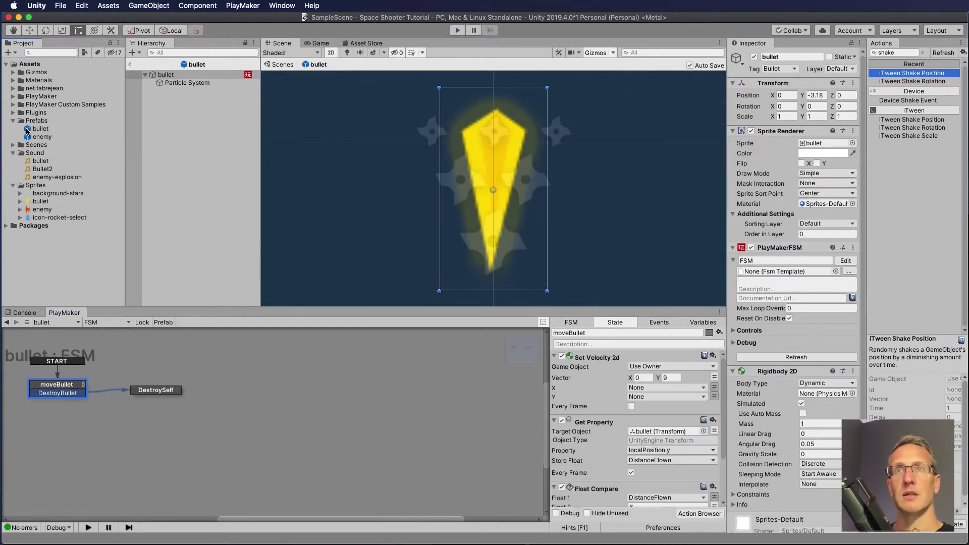
pyautogui.scroll(-2, 777, 336)
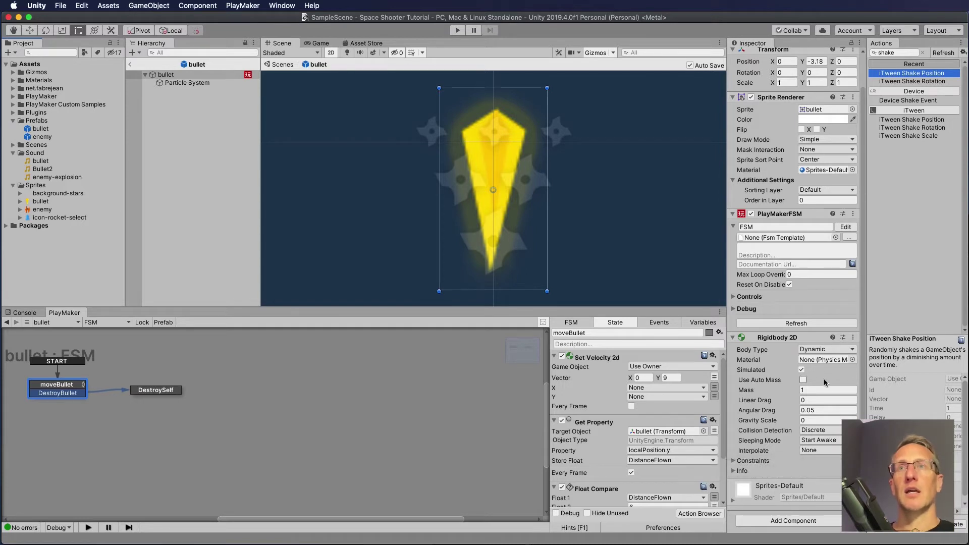
pyautogui.click(795, 524)
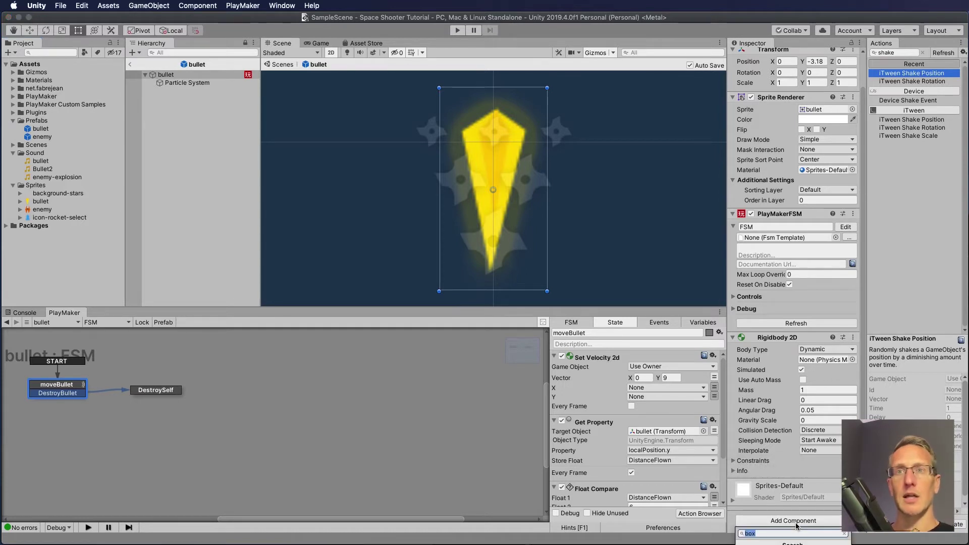
pyautogui.press('Return')
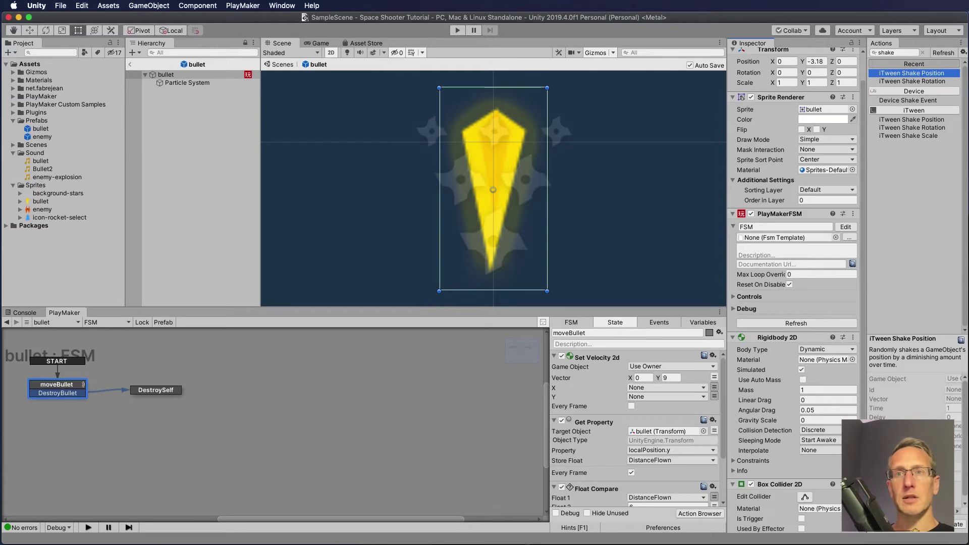
pyautogui.scroll(-5, 777, 486)
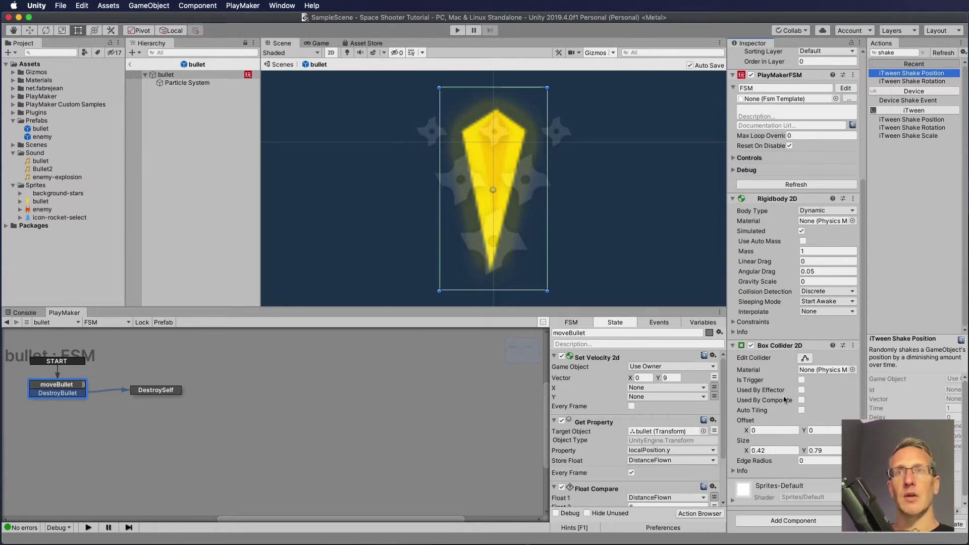
pyautogui.click(802, 380)
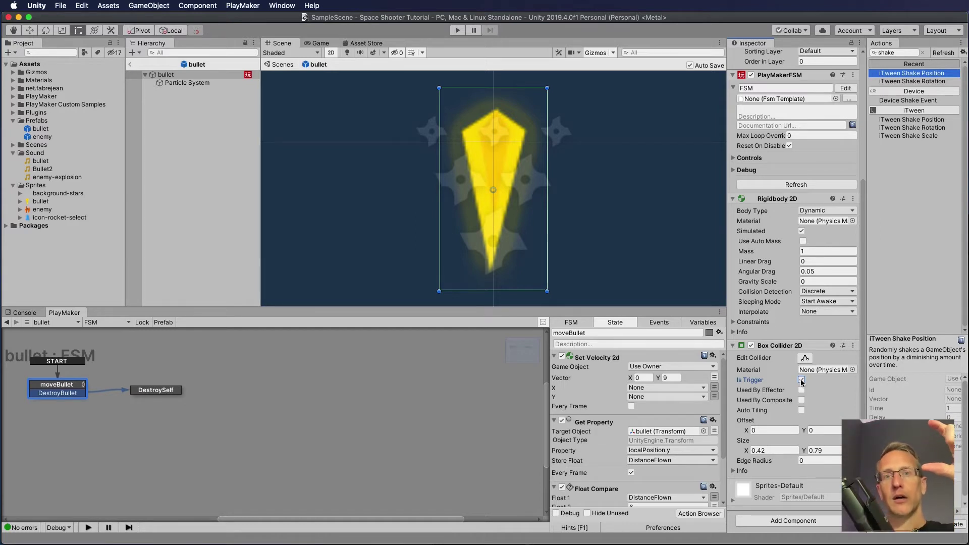
pyautogui.doubleClick(28, 137)
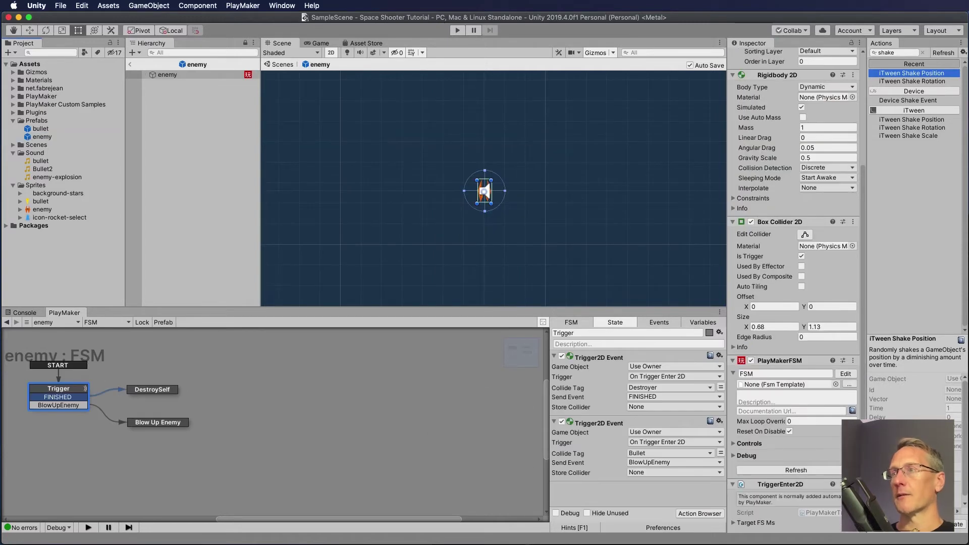
pyautogui.moveTo(322, 516); pyautogui.dragTo(242, 476)
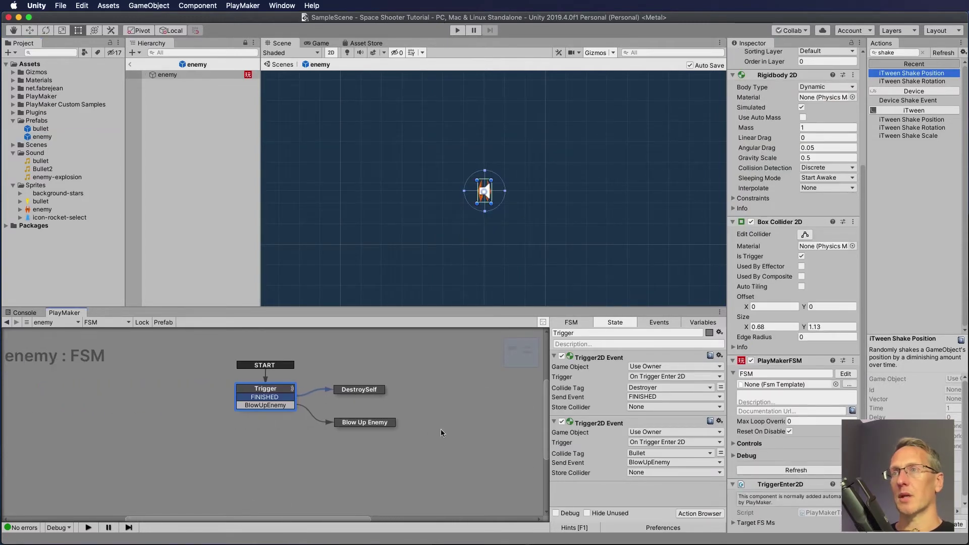
pyautogui.click(458, 30)
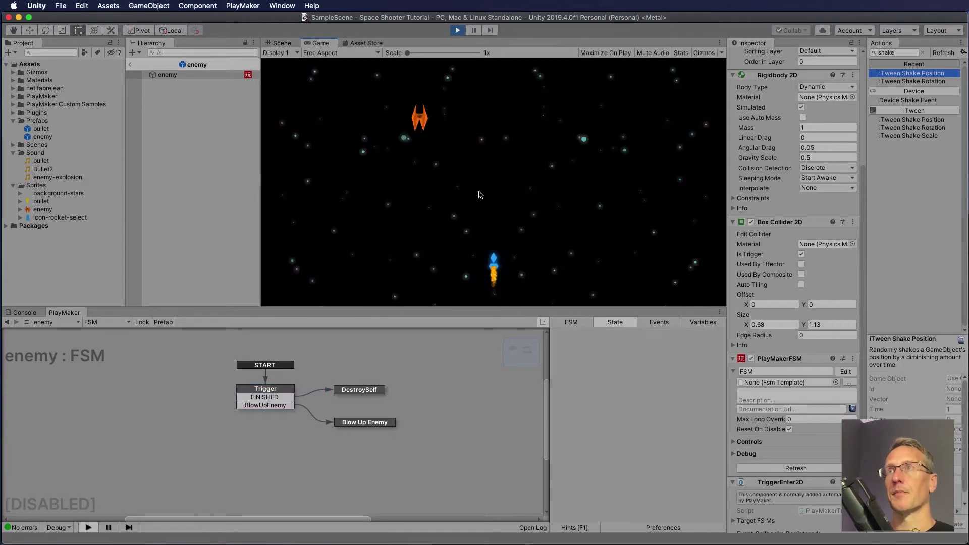
pyautogui.press('Left')
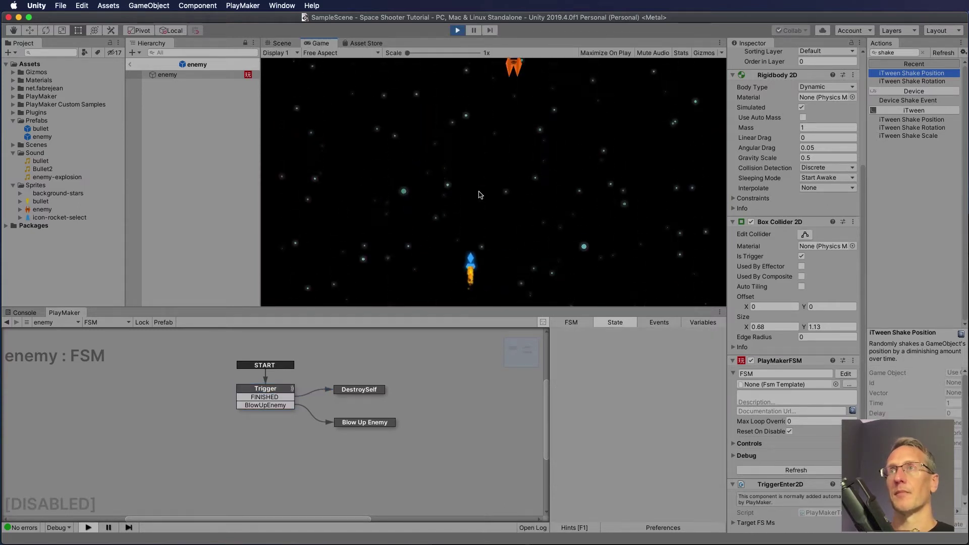
pyautogui.press('Right')
pyautogui.press('space')
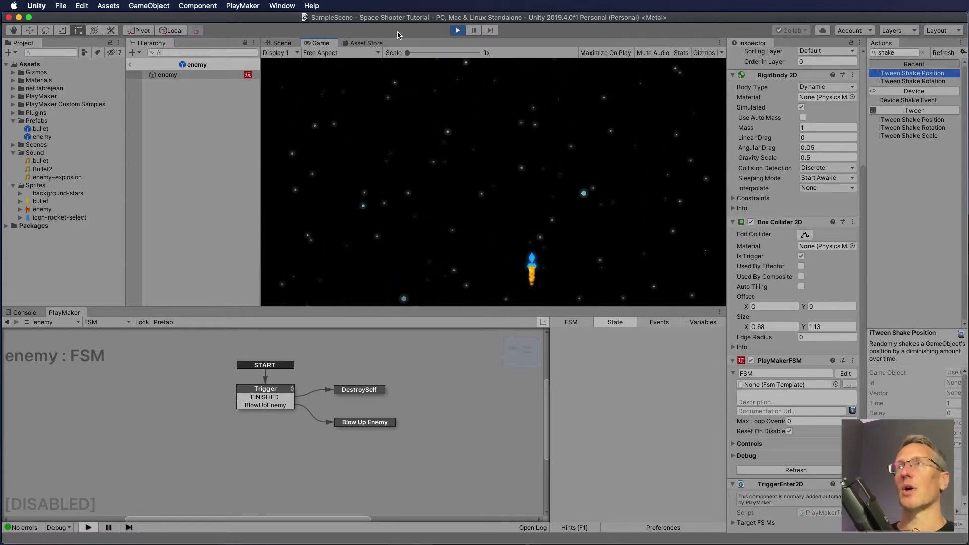
pyautogui.click(465, 29)
pyautogui.click(463, 29)
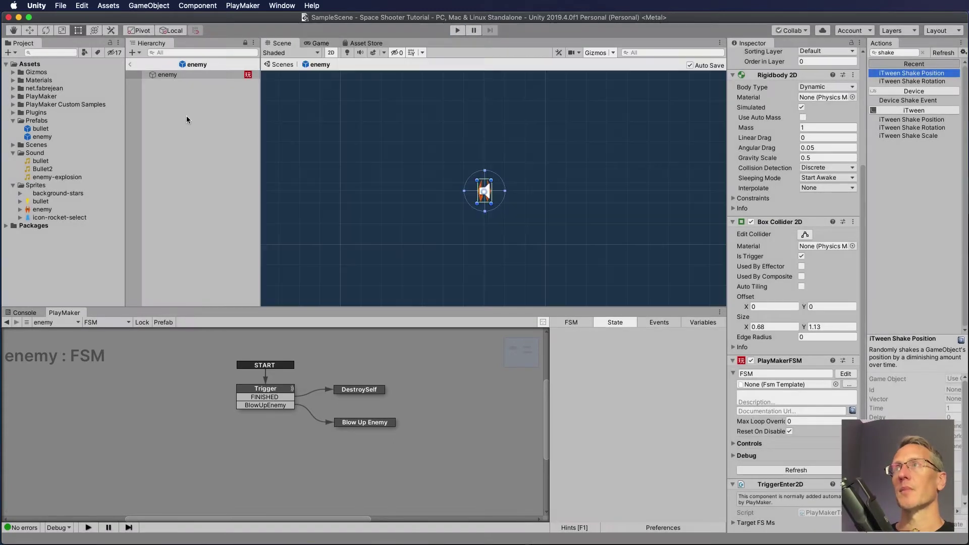
pyautogui.moveTo(348, 426); pyautogui.dragTo(353, 429)
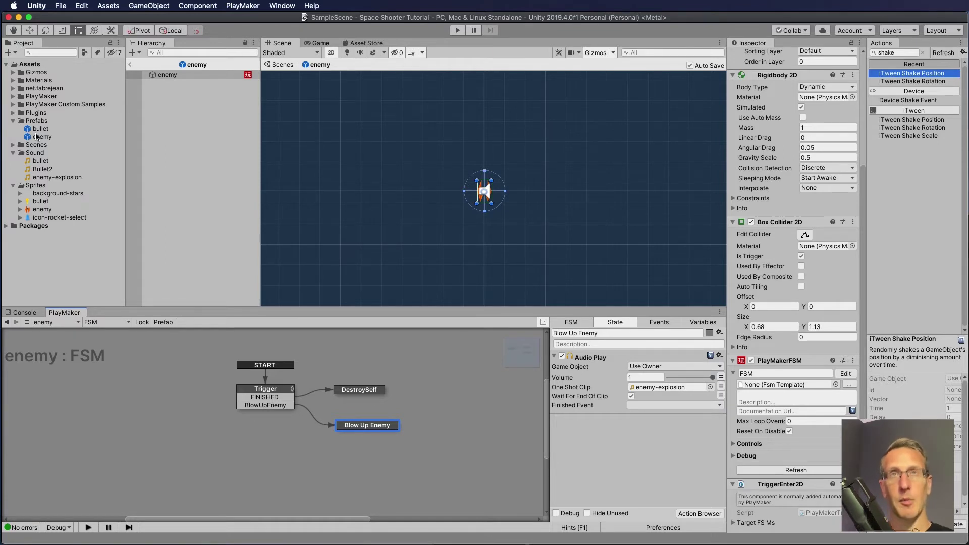
# - Search actions for 'main' and add Get Main Camera to Blow Up Enemy
pyautogui.click(882, 53)
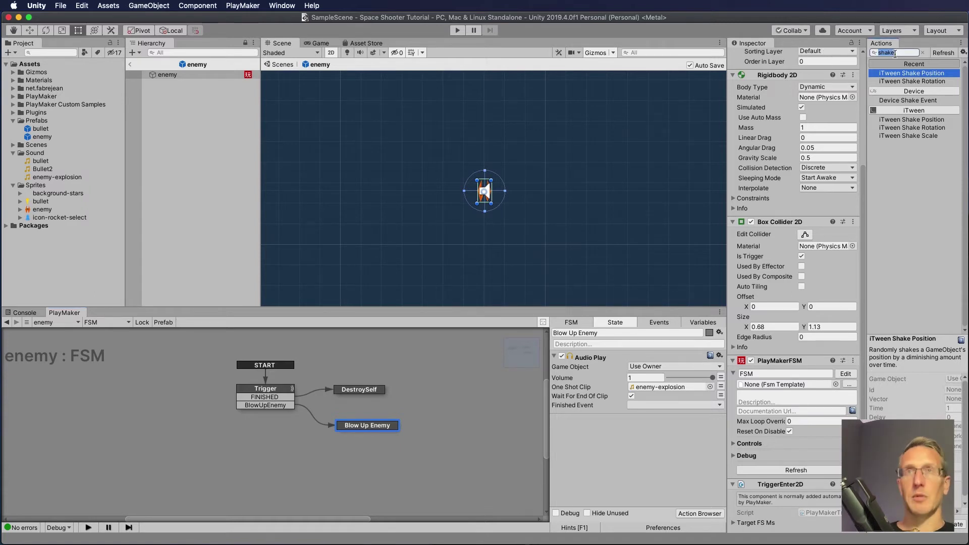
pyautogui.write('main')
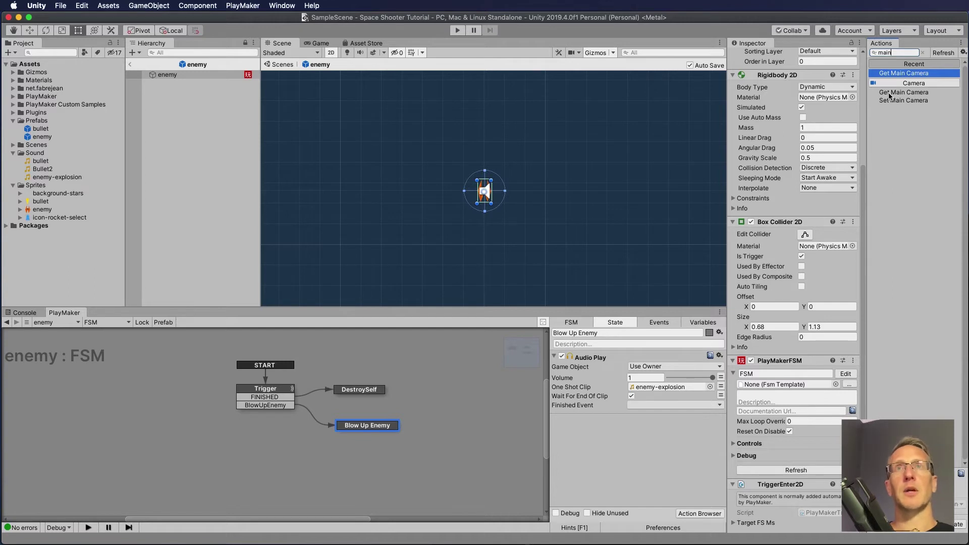
pyautogui.moveTo(889, 95); pyautogui.dragTo(594, 429)
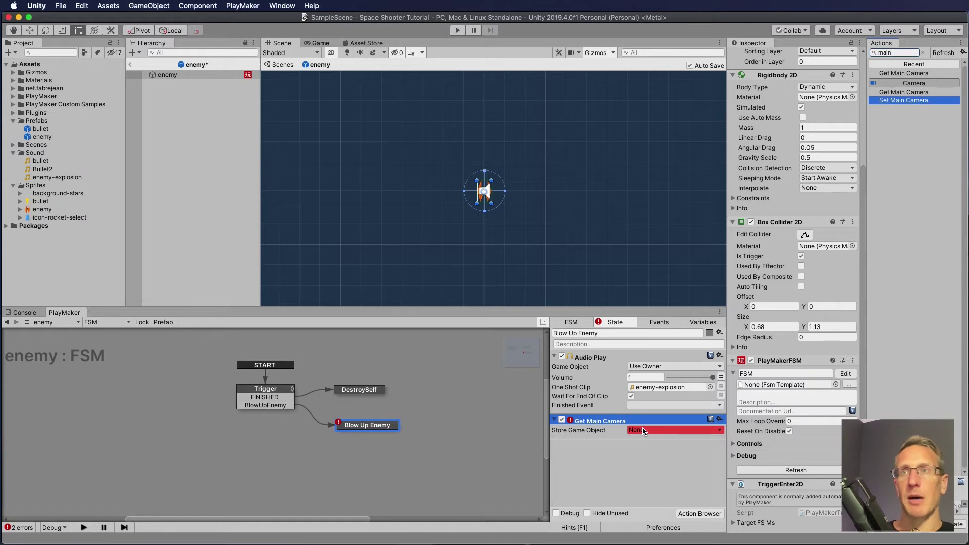
# - Store the main camera in a new variable named MainCamera
pyautogui.click(643, 430)
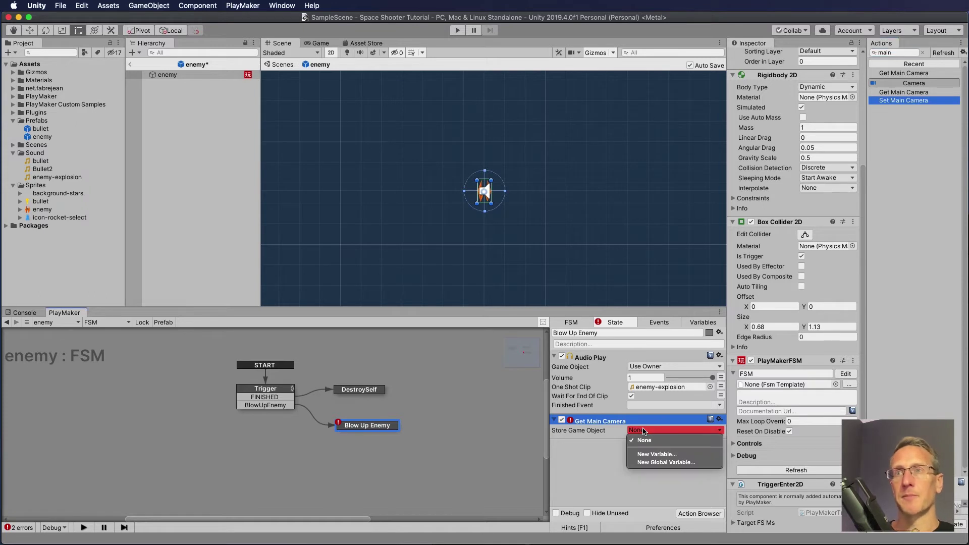
pyautogui.click(656, 455)
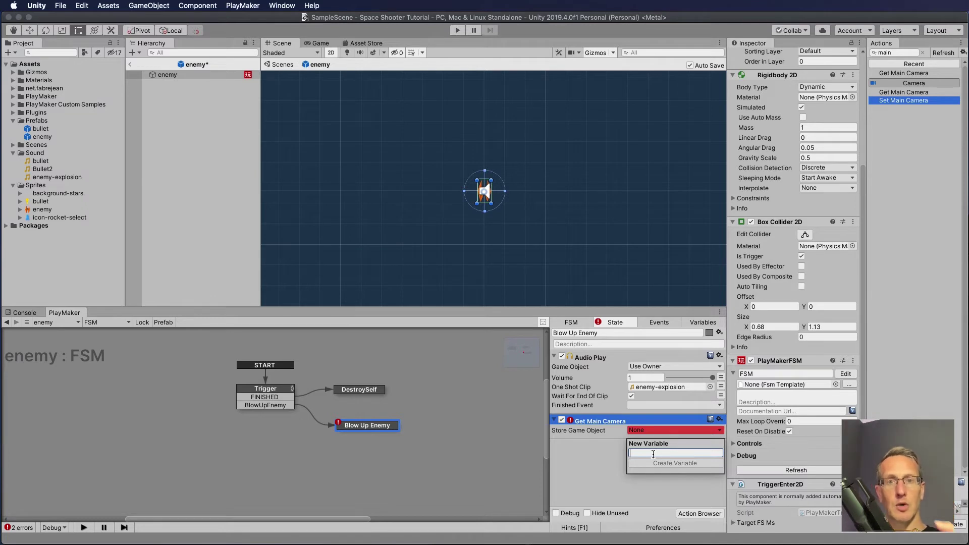
pyautogui.write('MainCamera')
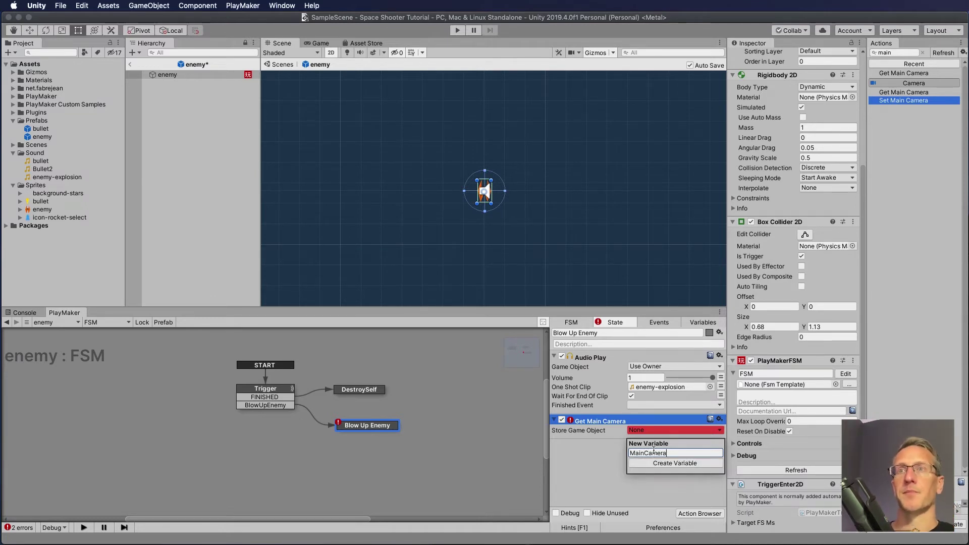
pyautogui.click(656, 463)
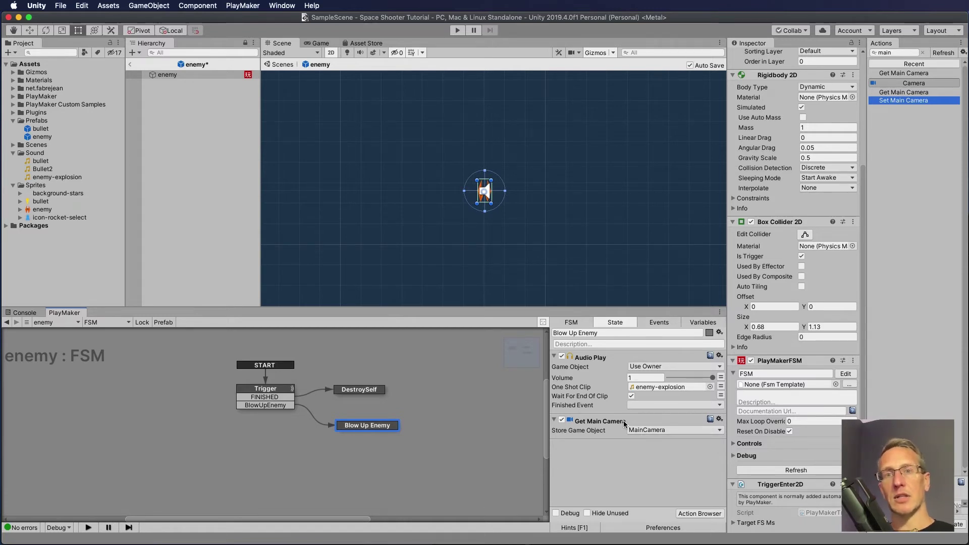
pyautogui.click(892, 53)
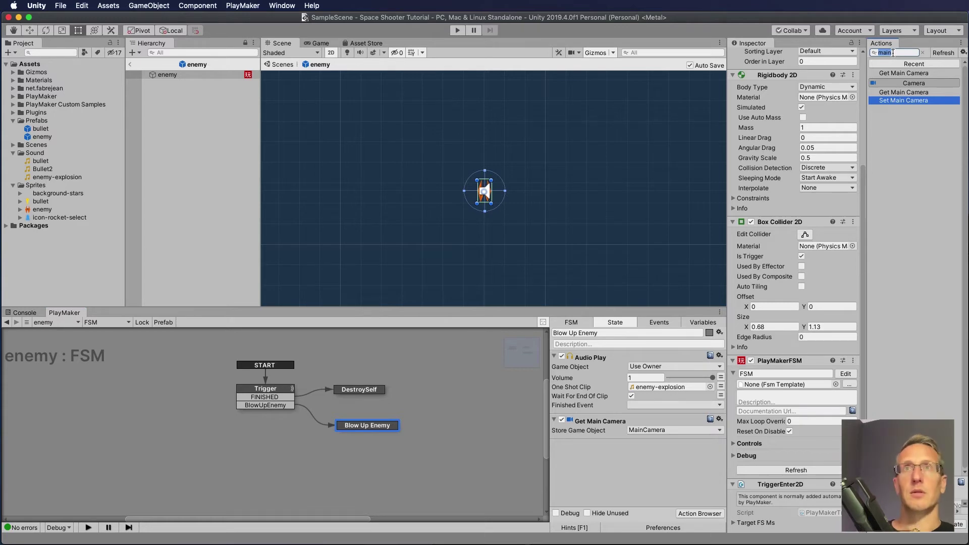
# - Add a Send Event By Name action from the StateMachine category to Blow Up Enemy
pyautogui.press('BackSpace')
pyautogui.scroll(-8, 900, 308)
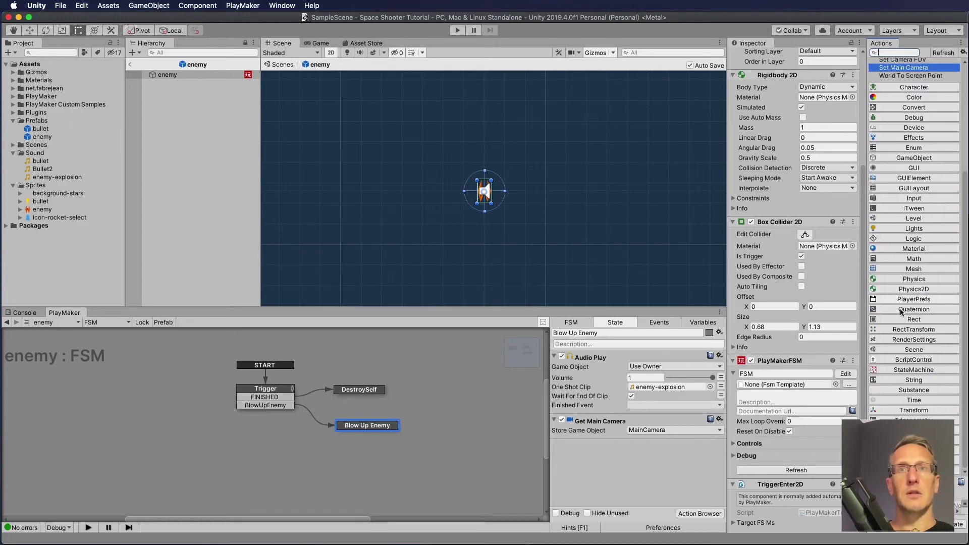
pyautogui.click(909, 370)
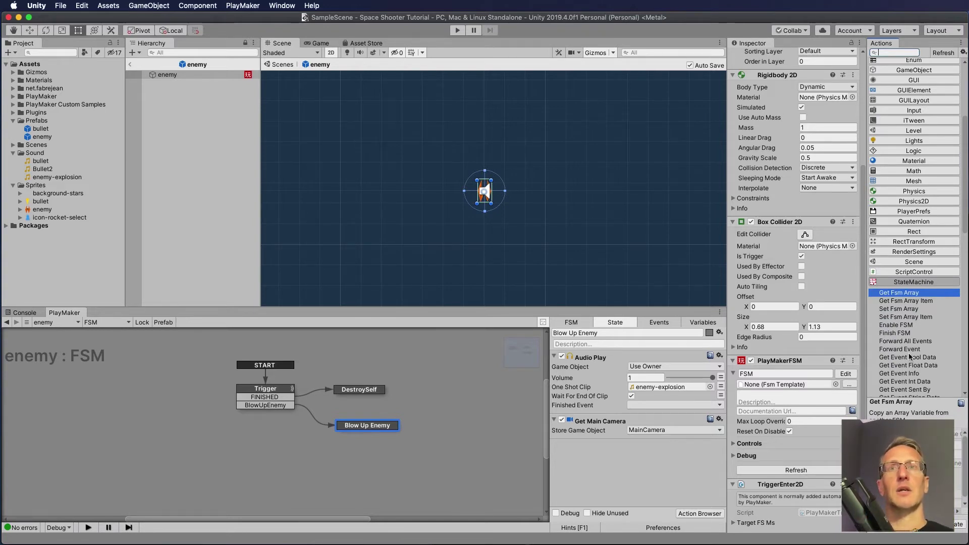
pyautogui.scroll(-5, 922, 335)
pyautogui.scroll(-8, 921, 335)
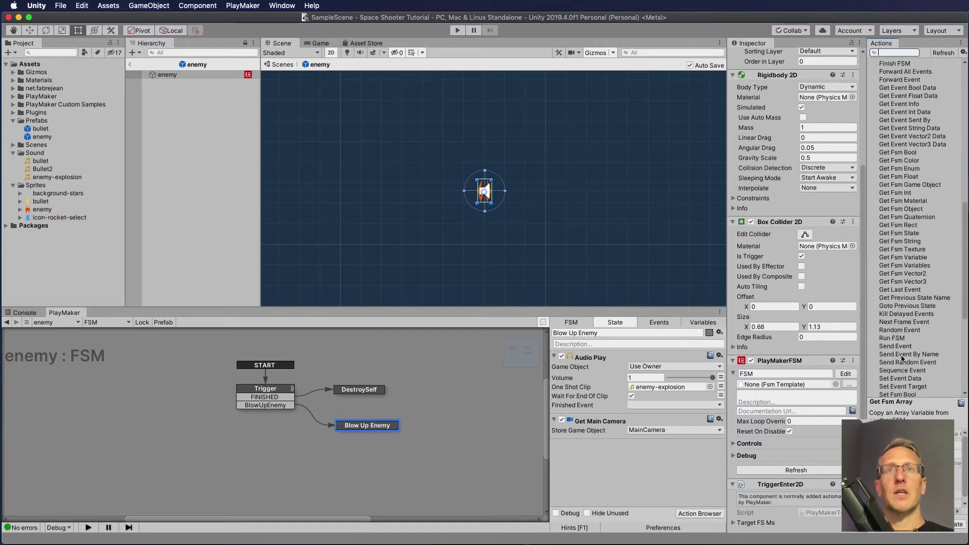
pyautogui.moveTo(902, 356); pyautogui.dragTo(625, 457)
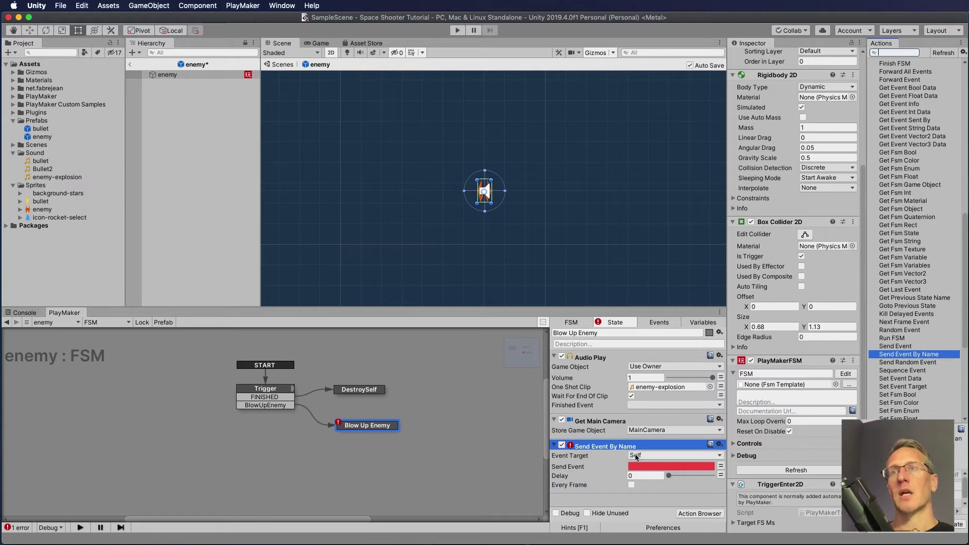
# - Target a Game Object FSM, specifying the game object through the MainCamera variable
pyautogui.click(636, 457)
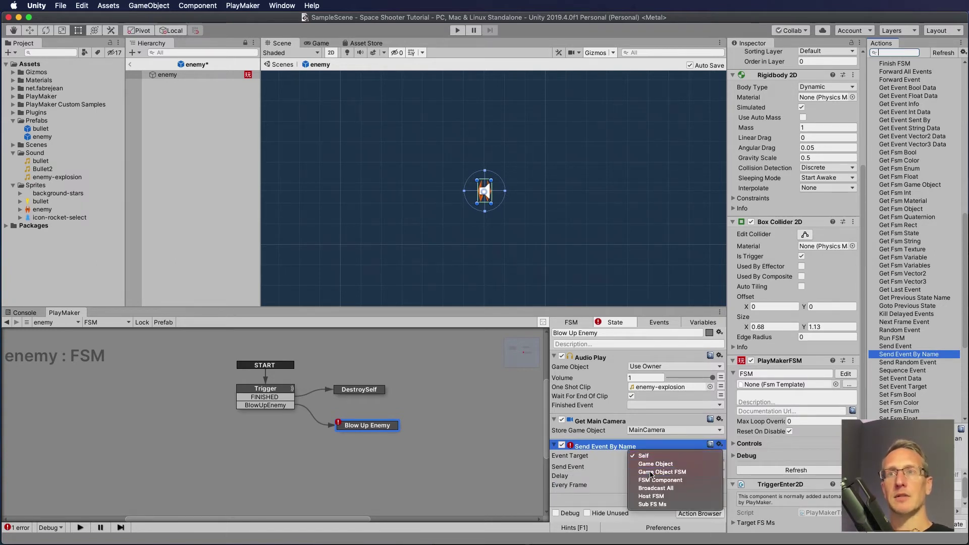
pyautogui.click(650, 473)
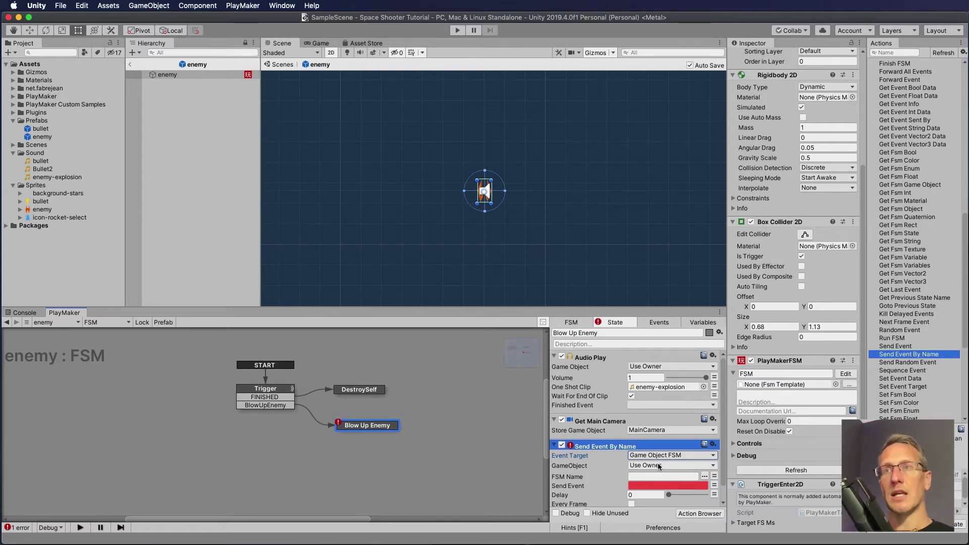
pyautogui.click(658, 463)
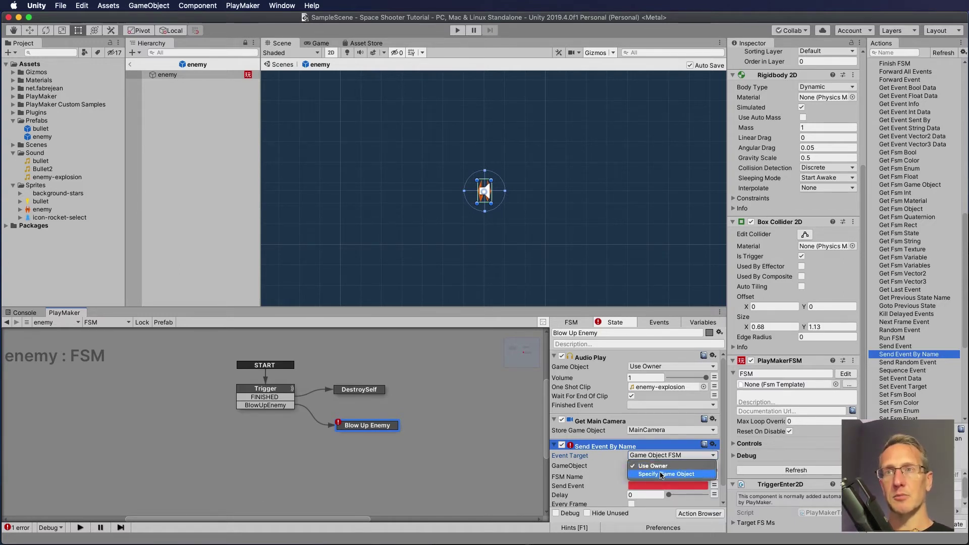
pyautogui.click(660, 475)
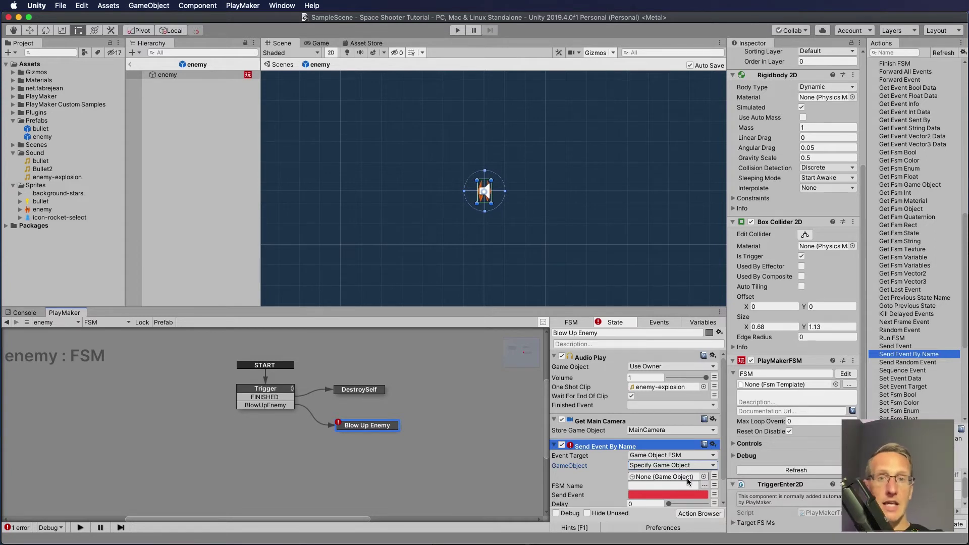
pyautogui.click(714, 477)
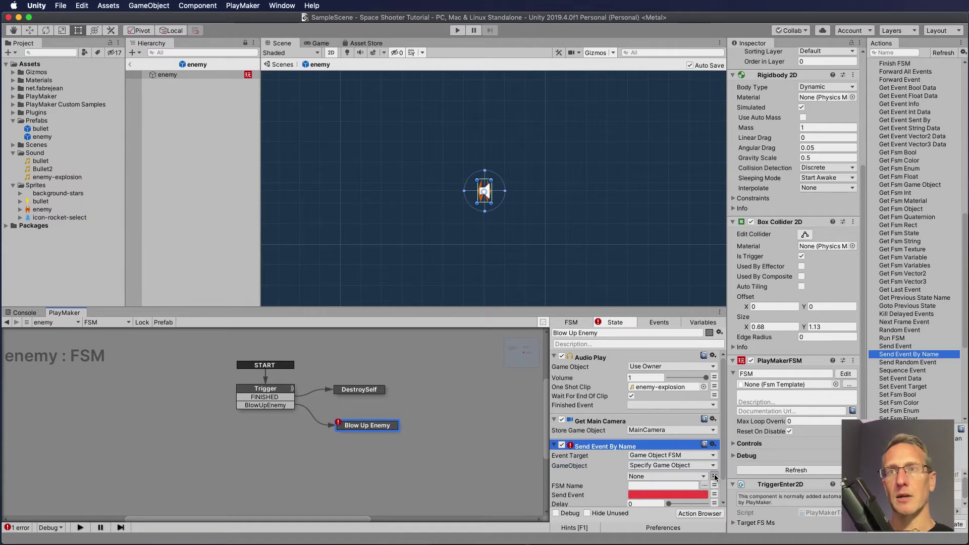
pyautogui.click(679, 476)
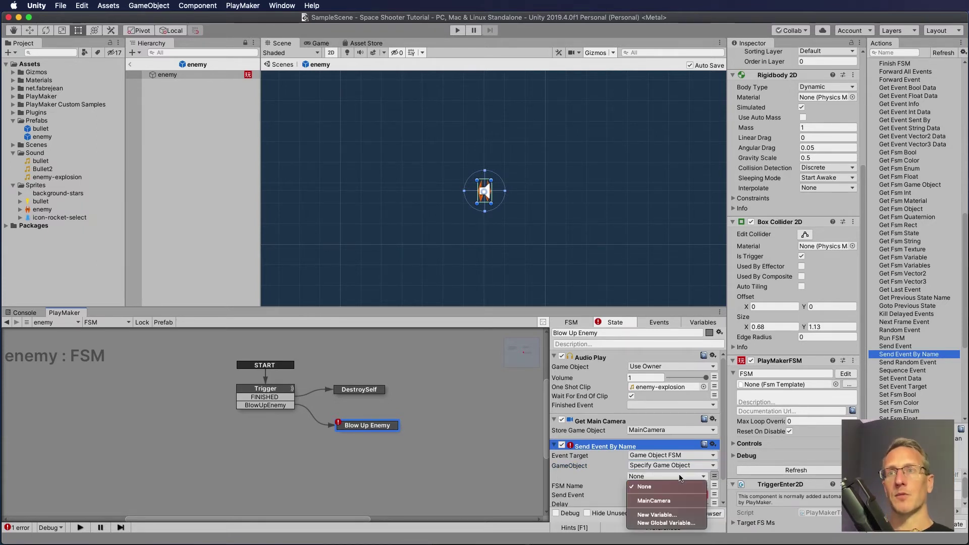
pyautogui.click(648, 501)
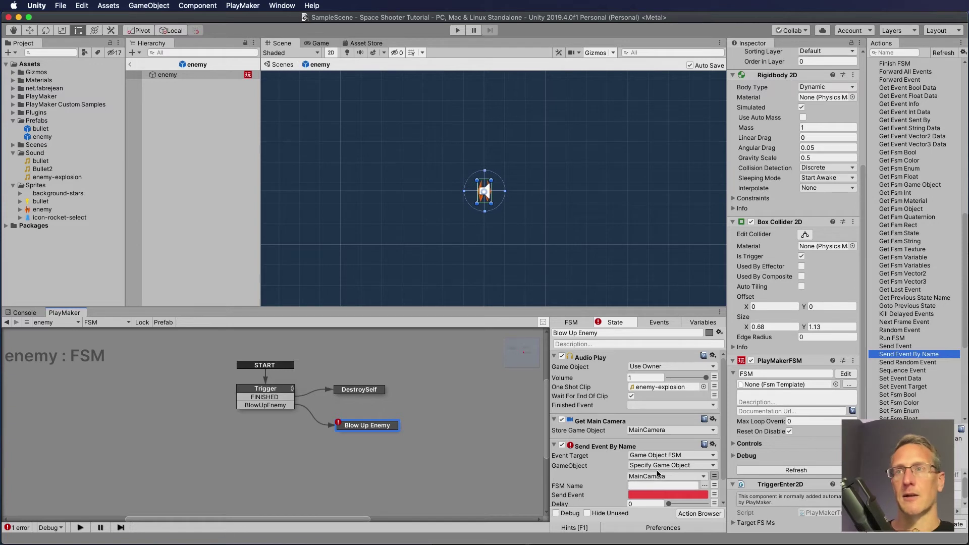
pyautogui.scroll(-2, 620, 471)
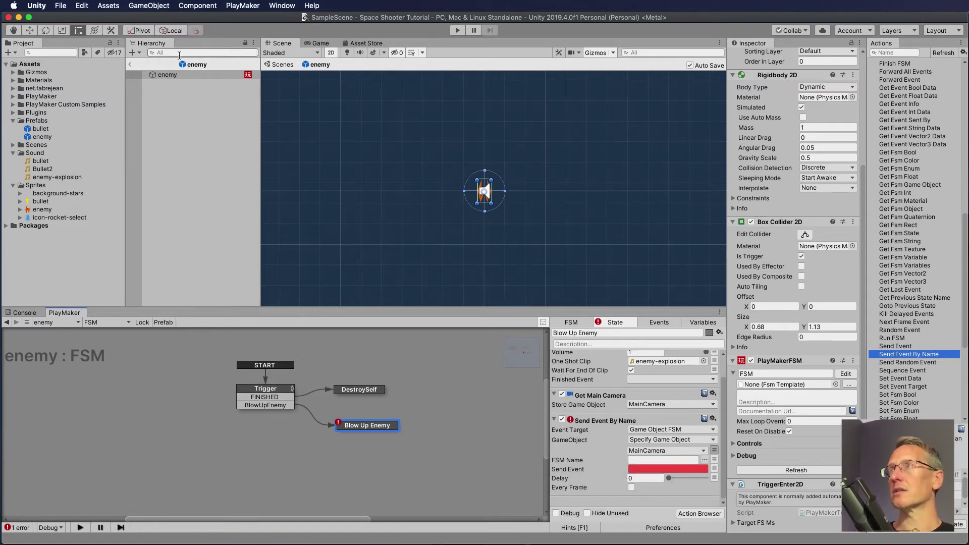
# - Look up the ShakeMedium state name in the Main Camera's CameraShake FSM
pyautogui.click(279, 65)
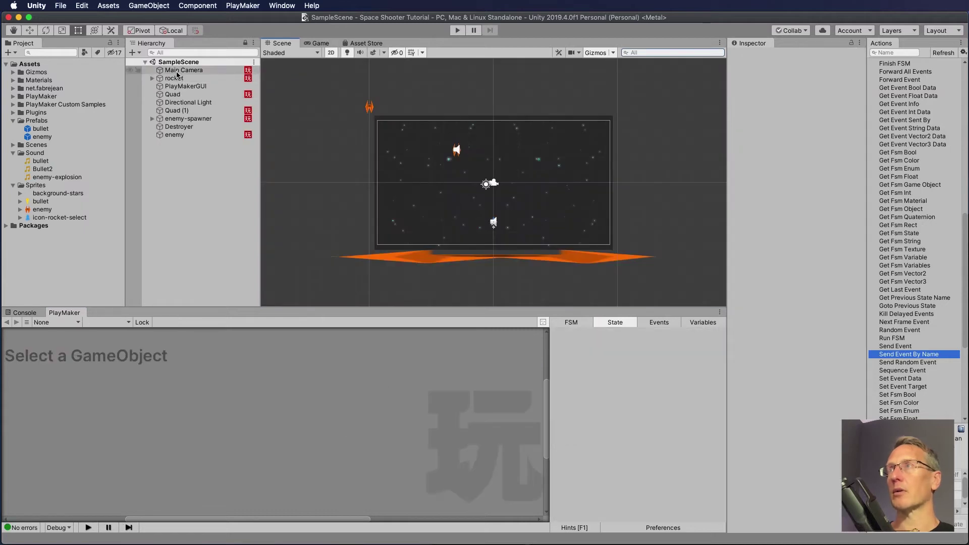
pyautogui.click(176, 71)
pyautogui.click(162, 412)
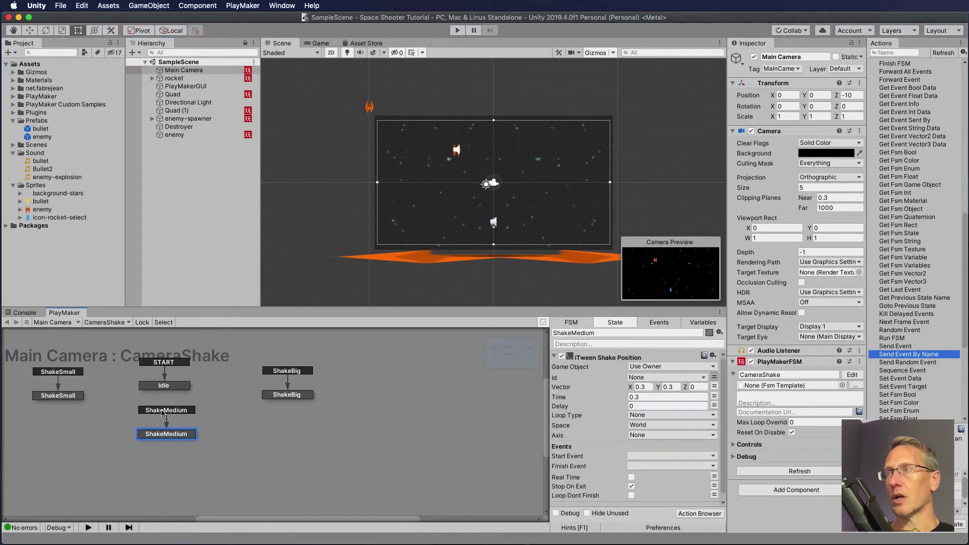
pyautogui.click(601, 334)
pyautogui.press('super+c')
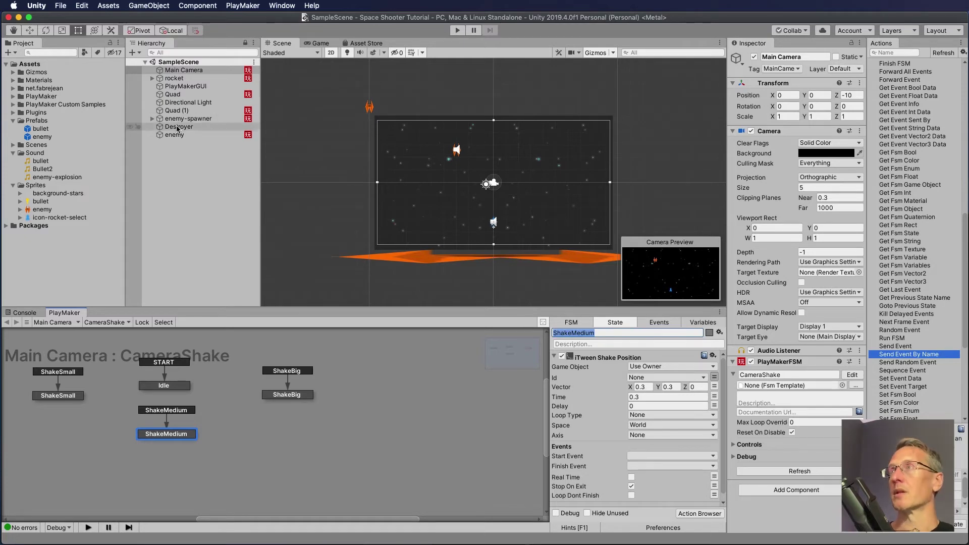
# - Reopen the enemy prefab, paste ShakeMedium as the event to send, and start the game
pyautogui.click(28, 138)
pyautogui.doubleClick(28, 137)
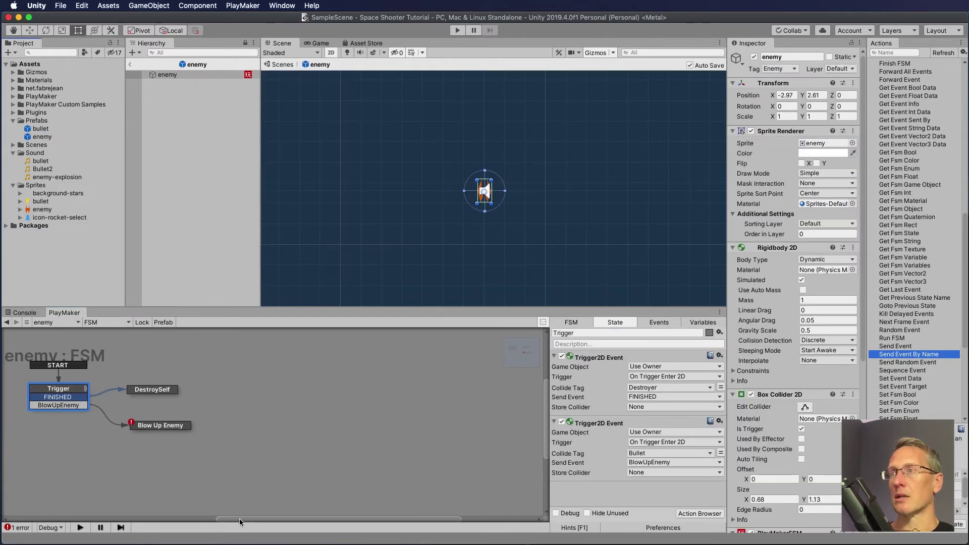
pyautogui.moveTo(239, 519); pyautogui.dragTo(156, 505)
pyautogui.click(312, 426)
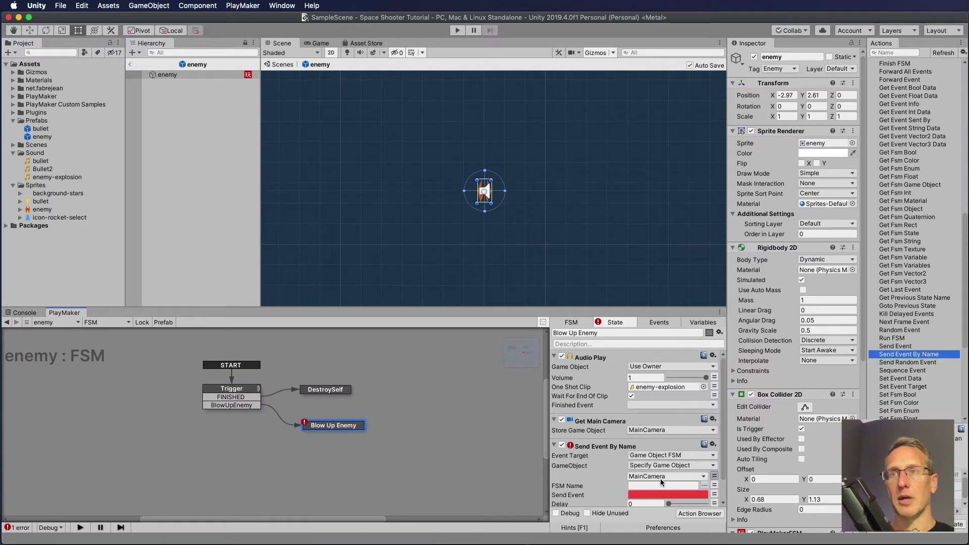
pyautogui.scroll(-2, 631, 454)
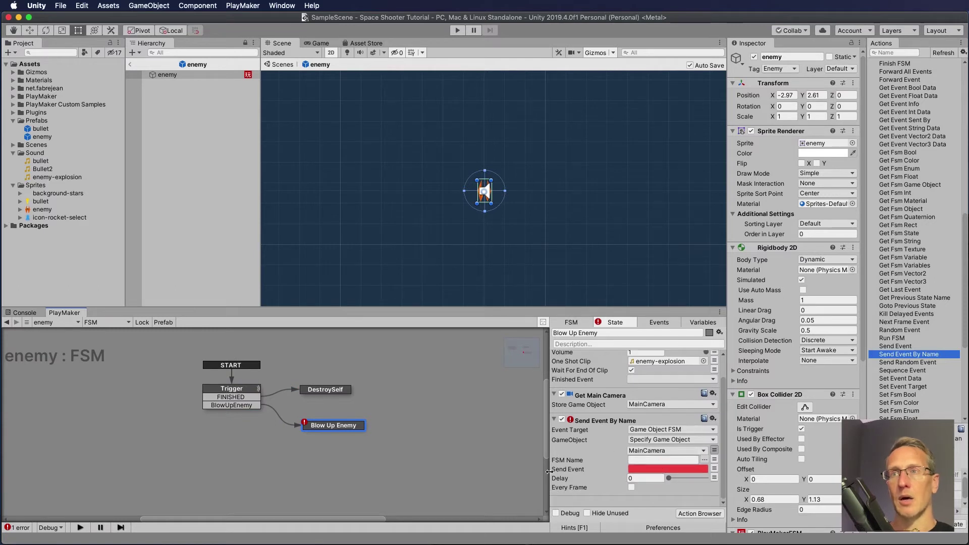
pyautogui.click(633, 470)
pyautogui.press('super+v')
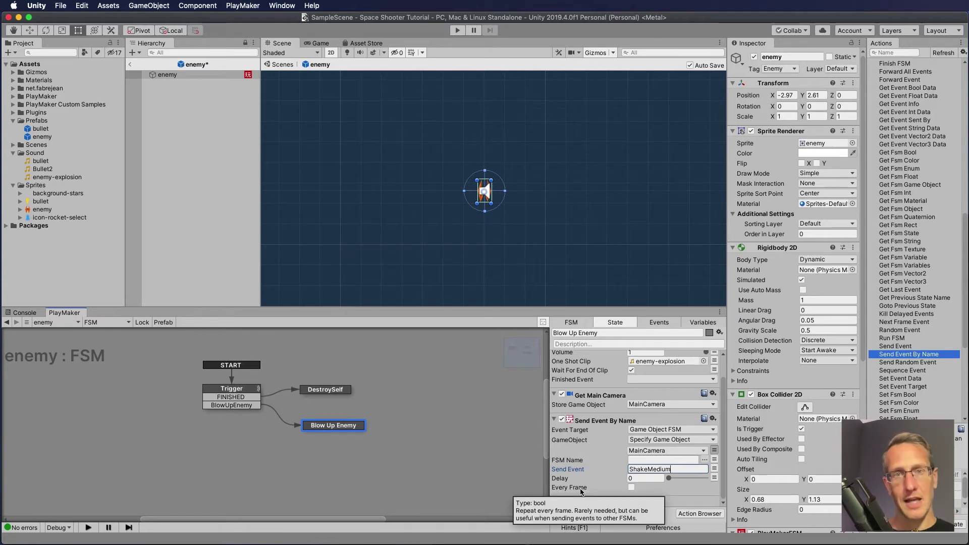
pyautogui.click(457, 30)
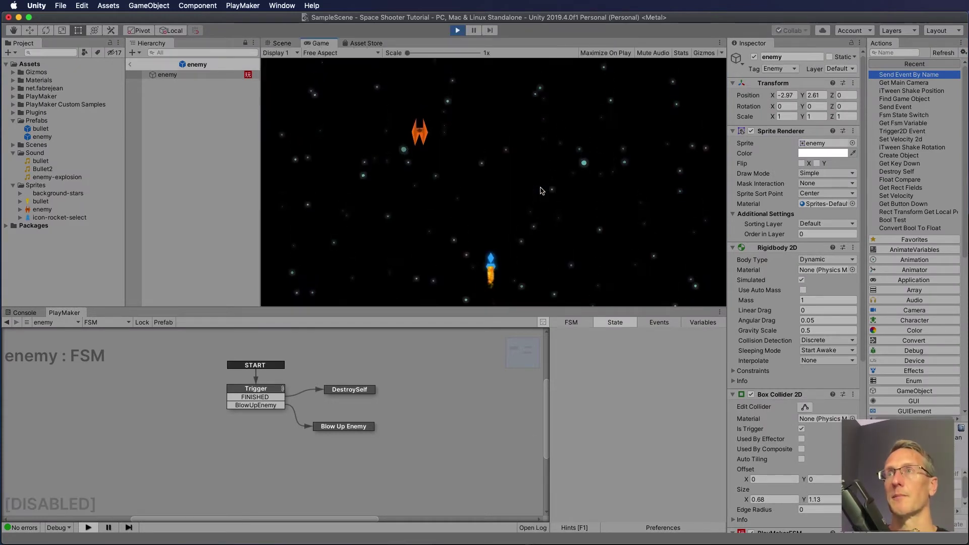
# - Steer the ship right and left to test the camera shake, then stop the run
pyautogui.press('Right')
pyautogui.press('Left')
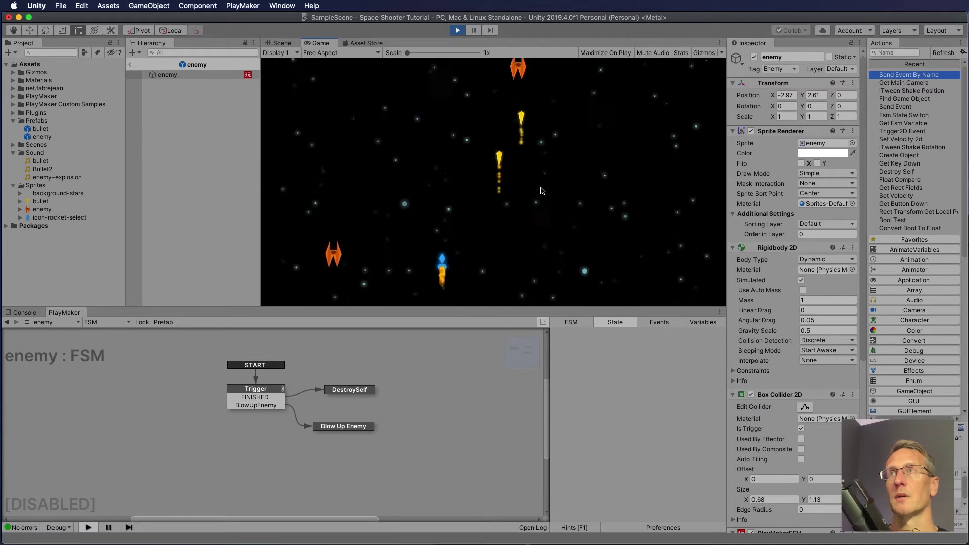
pyautogui.press('Left')
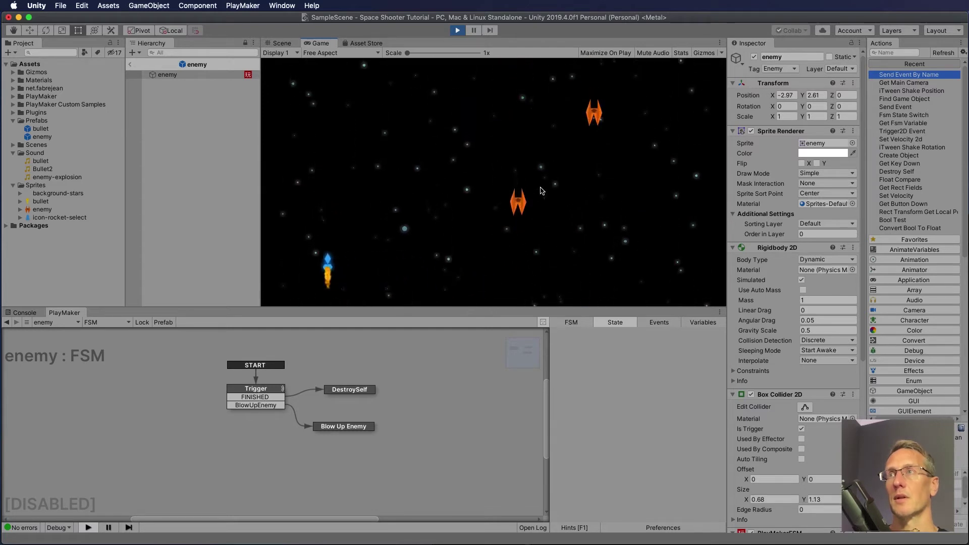
pyautogui.click(458, 30)
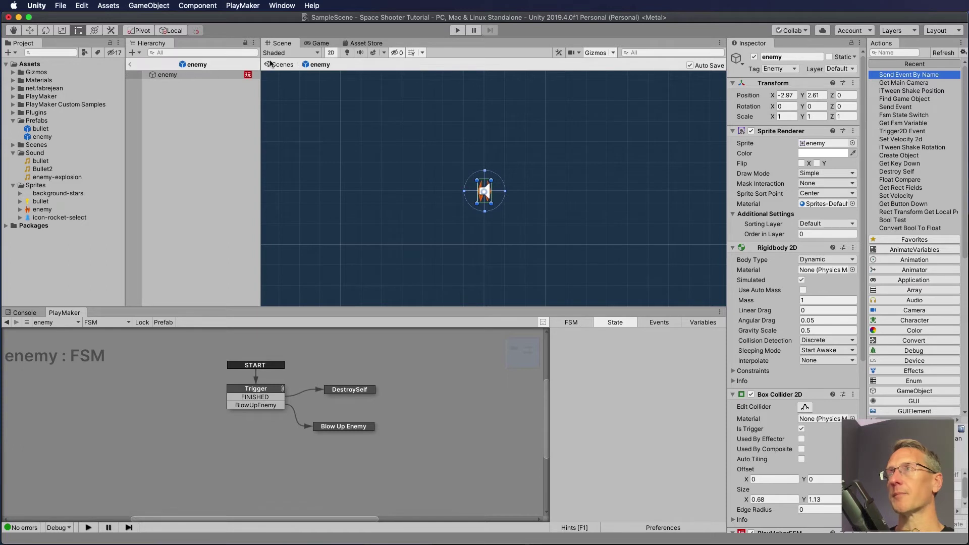
# - Select the rocket and remove iTween Shake Position from its CreateBullet state
pyautogui.click(287, 64)
pyautogui.click(183, 78)
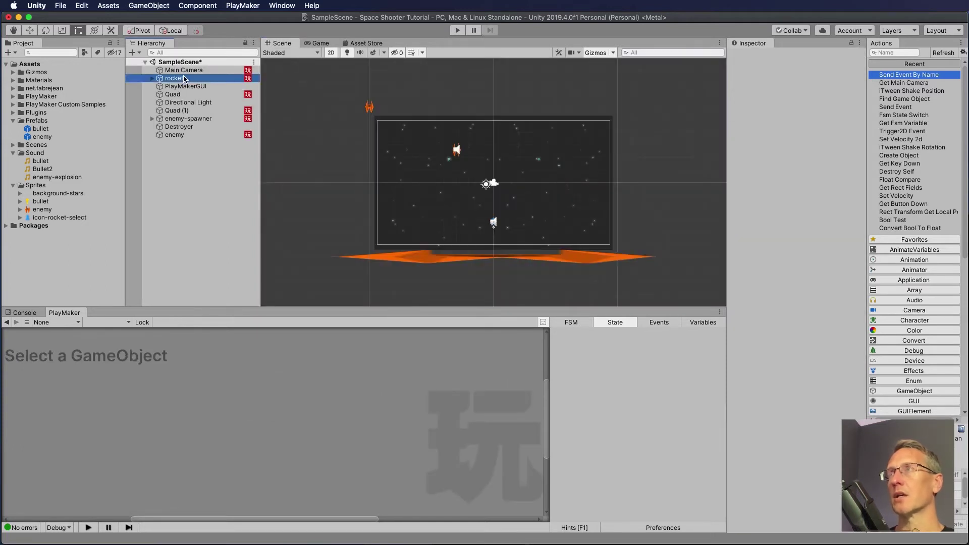
pyautogui.click(150, 390)
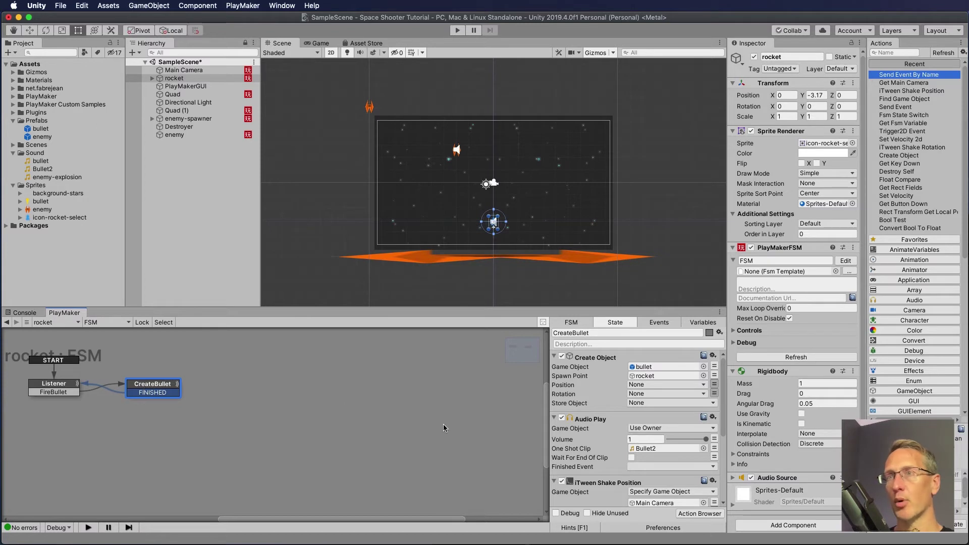
pyautogui.scroll(-3, 557, 454)
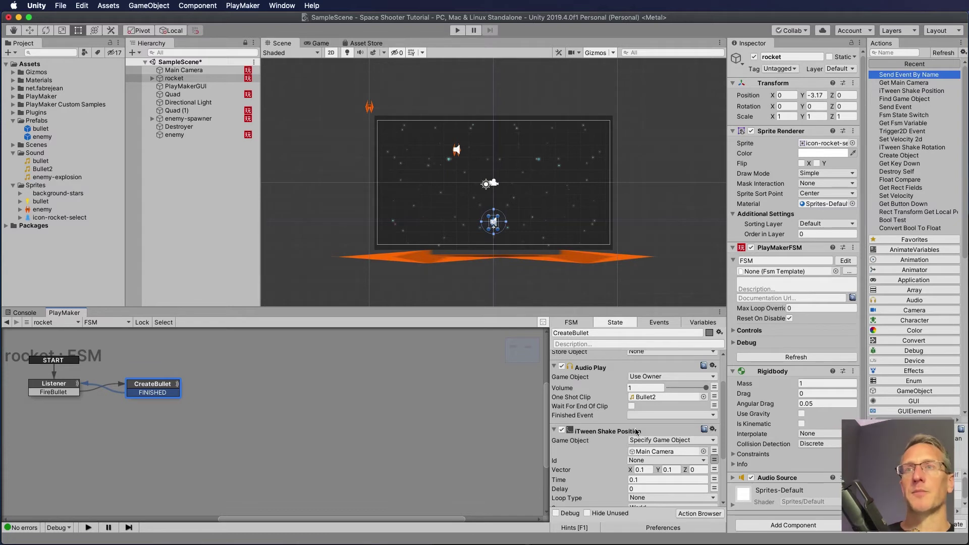
pyautogui.click(712, 429)
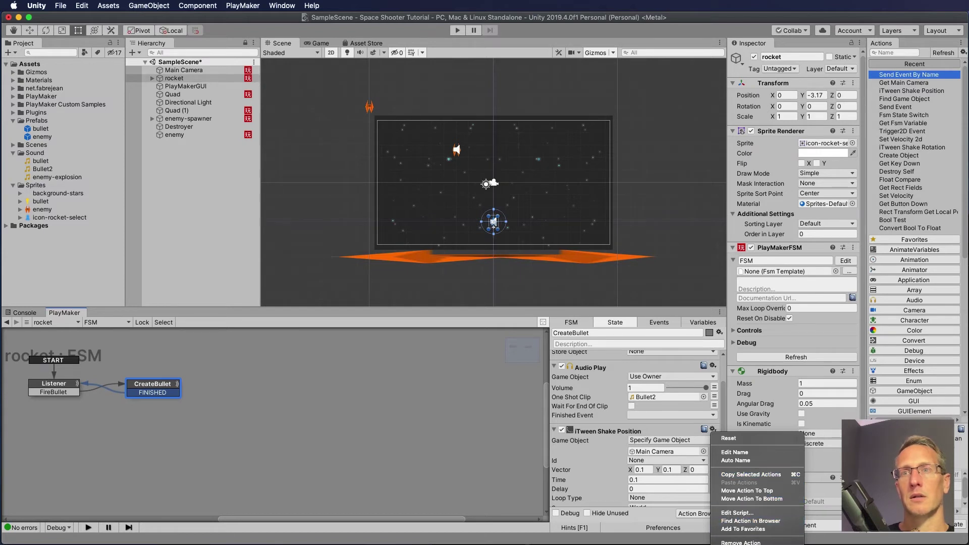
pyautogui.click(741, 542)
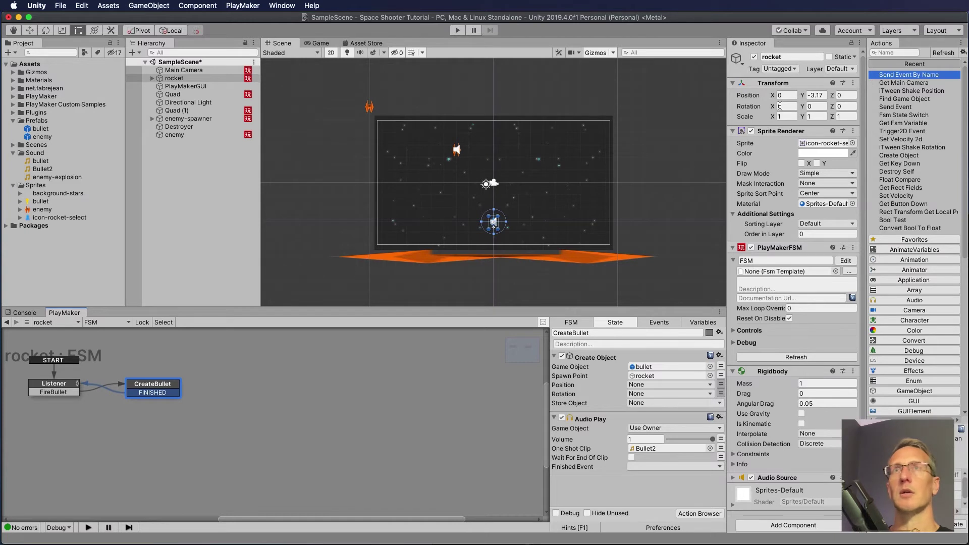
# - Add a Send Event By Name action to CreateBullet targeting a specified Game Object FSM
pyautogui.moveTo(912, 75)
pyautogui.mouseDown()
pyautogui.moveTo(595, 505)
pyautogui.moveTo(597, 493)
pyautogui.mouseUp()
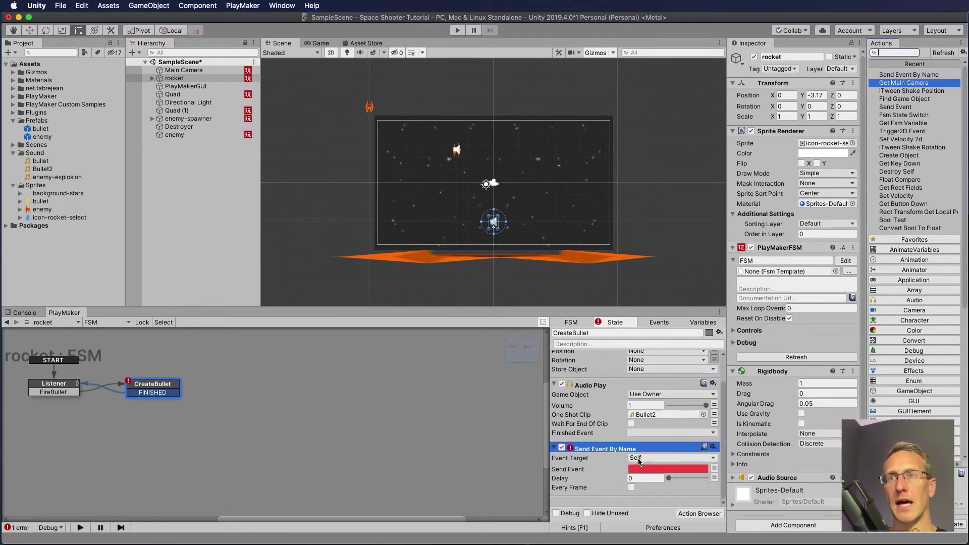
pyautogui.click(692, 459)
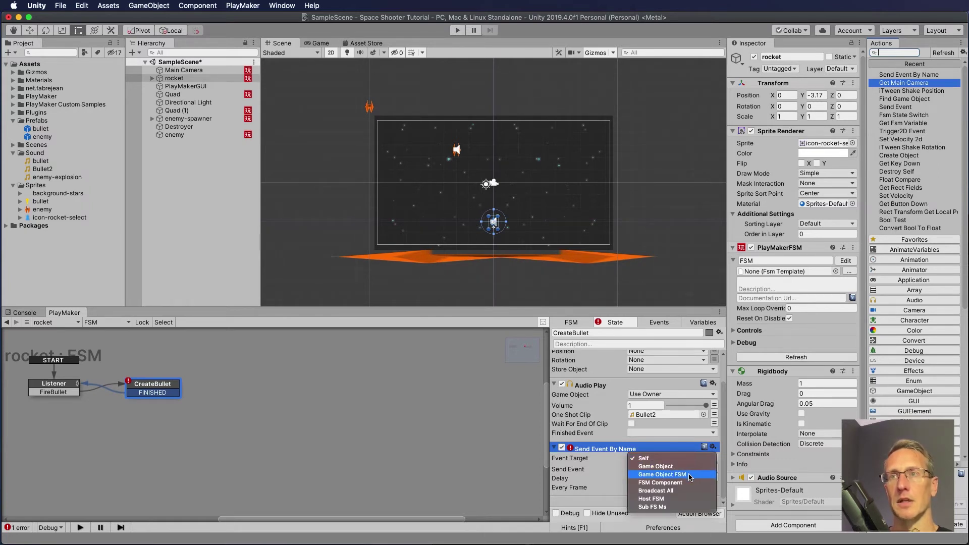
pyautogui.click(689, 475)
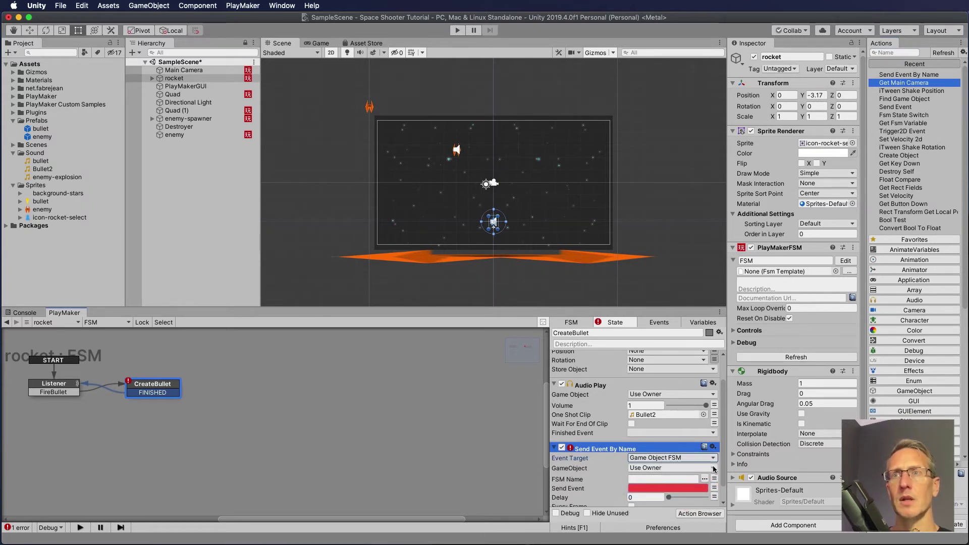
pyautogui.click(690, 467)
pyautogui.click(662, 477)
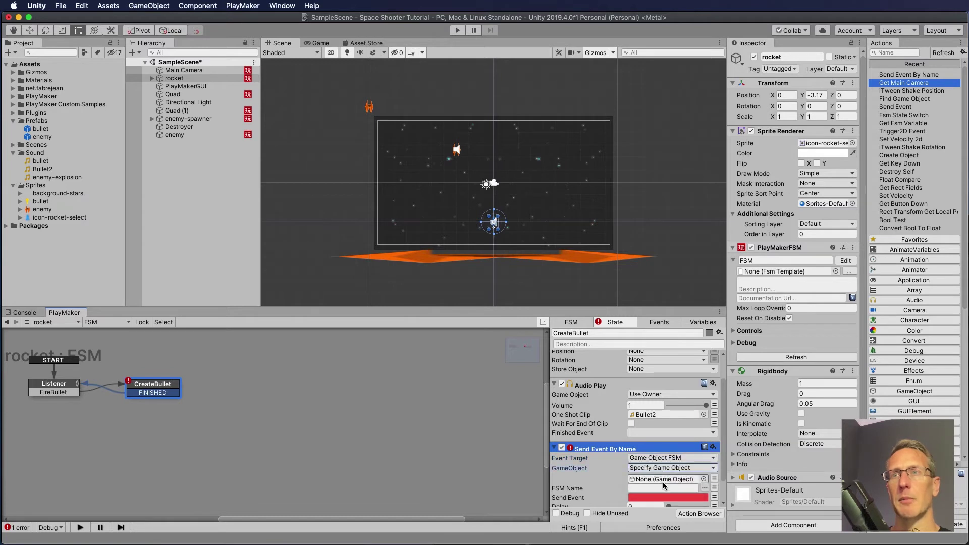
pyautogui.click(714, 479)
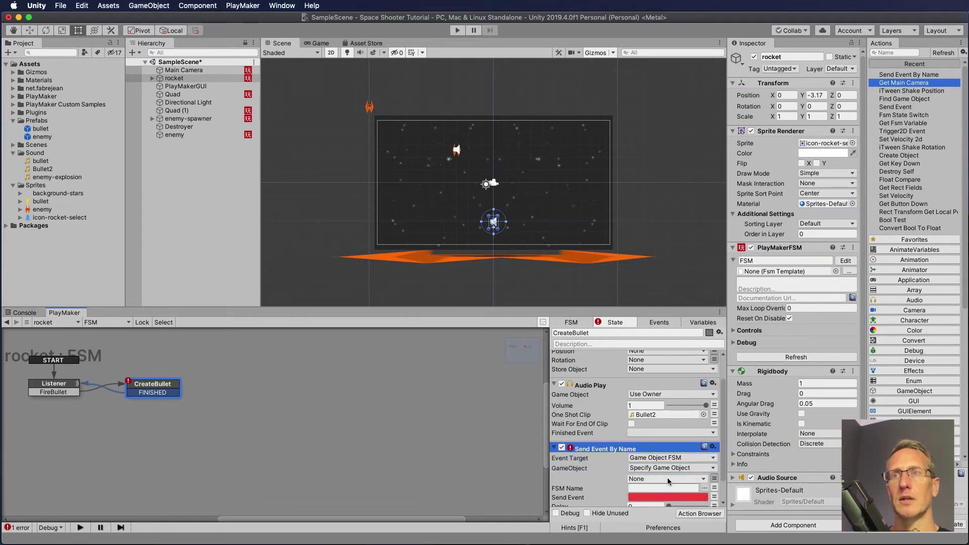
pyautogui.click(667, 478)
pyautogui.click(607, 476)
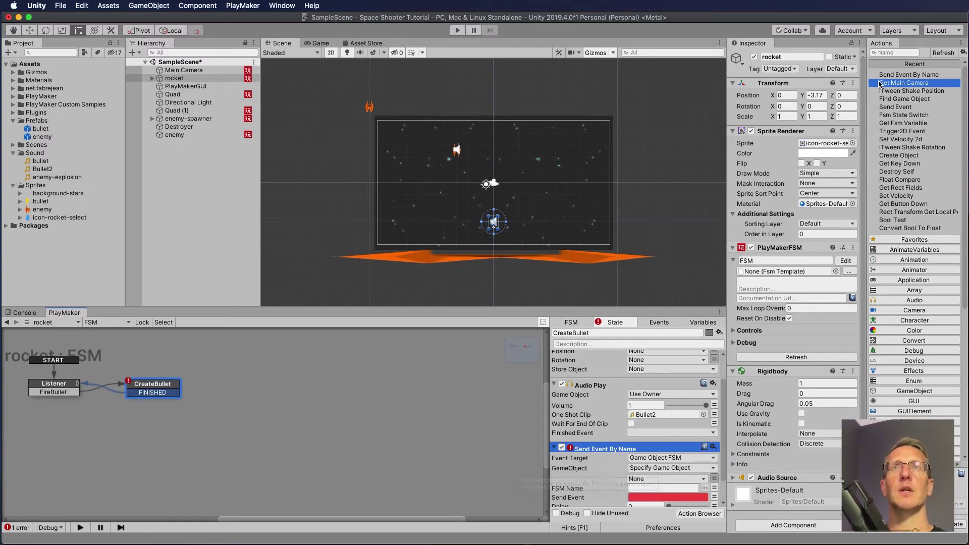
# - Add Get Main Camera, storing the camera in a new MainCamera variable
pyautogui.moveTo(903, 91); pyautogui.dragTo(647, 445)
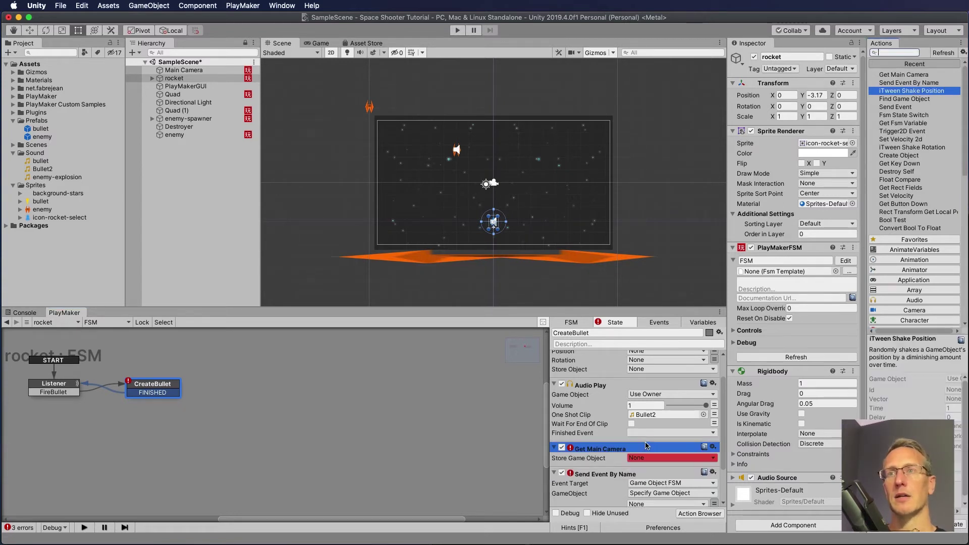
pyautogui.click(672, 457)
pyautogui.click(658, 488)
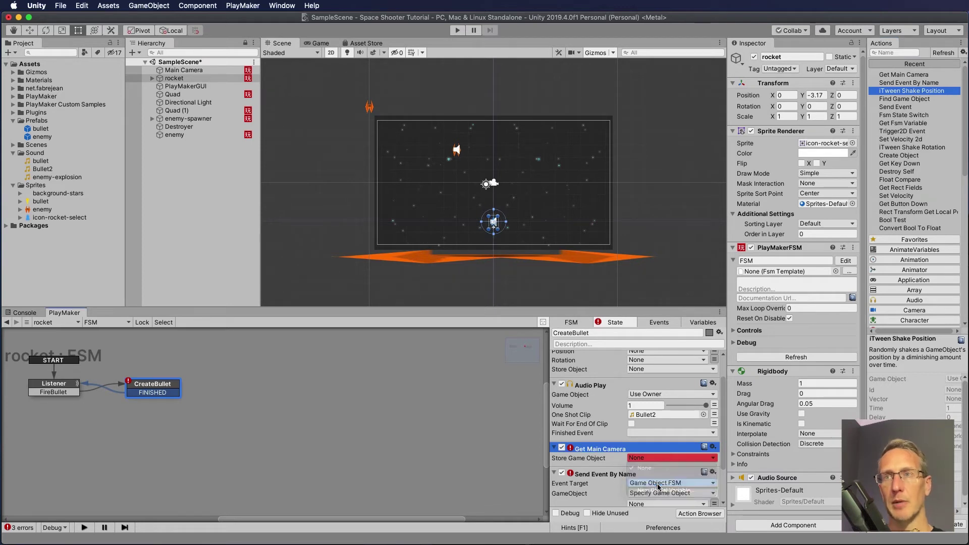
pyautogui.write('MainCamera')
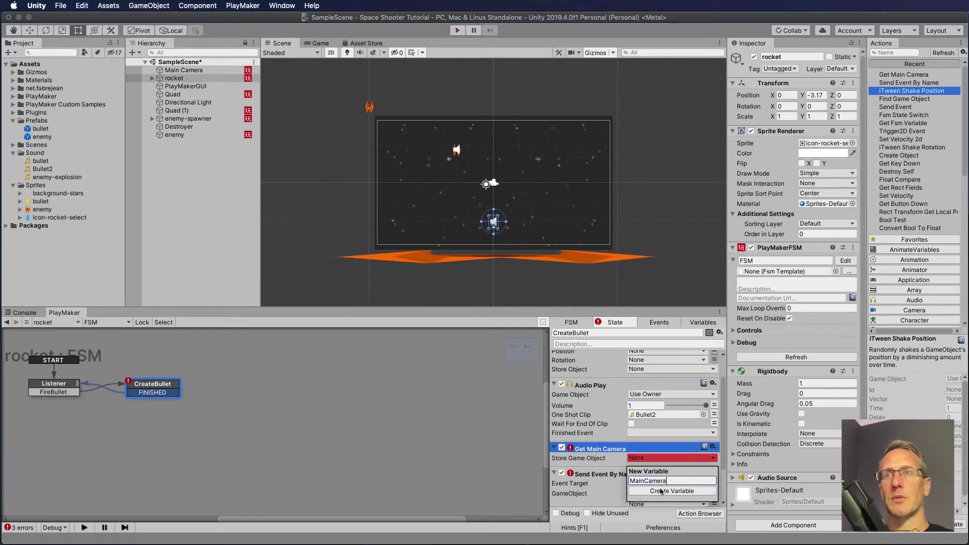
pyautogui.click(661, 492)
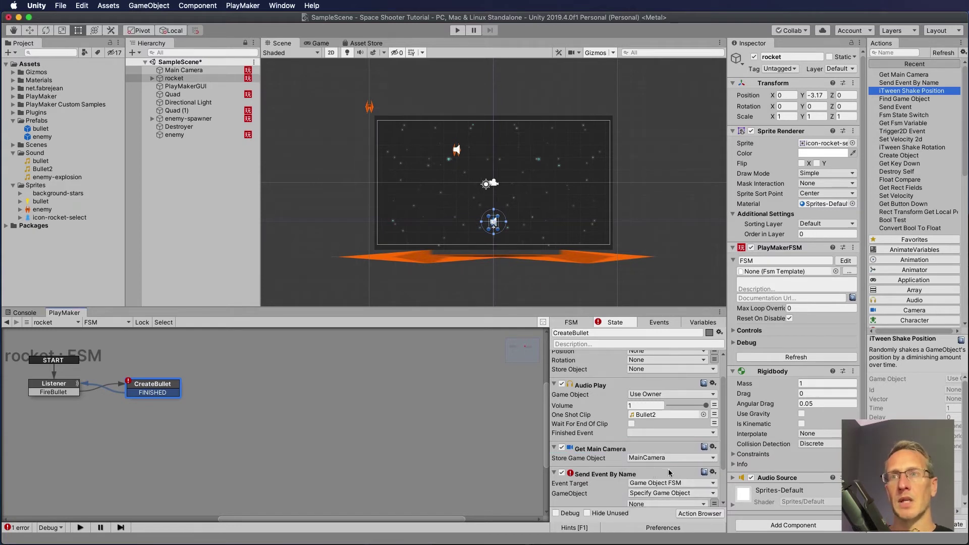
# - Aim the event at MainCamera with event ShakeSmall, then select the Main Camera
pyautogui.scroll(-2, 656, 472)
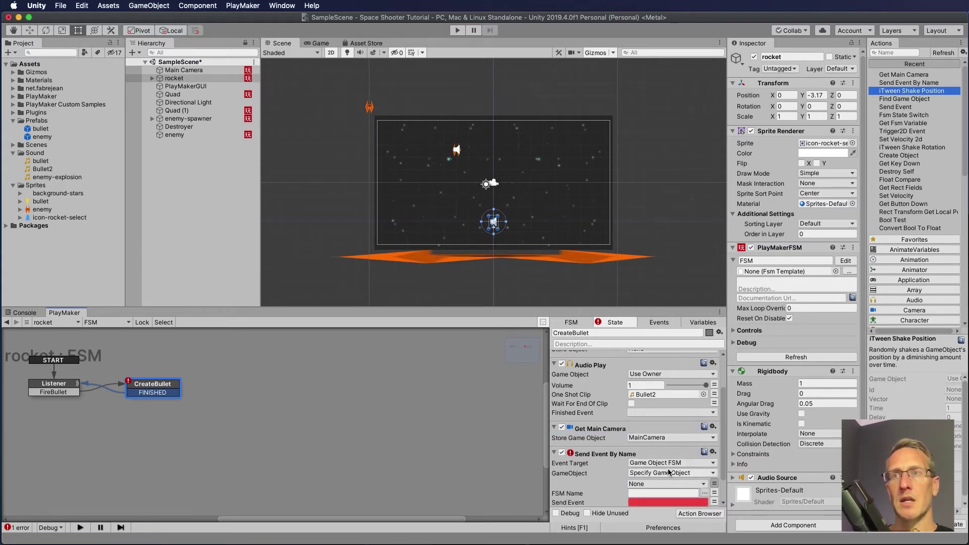
pyautogui.click(714, 482)
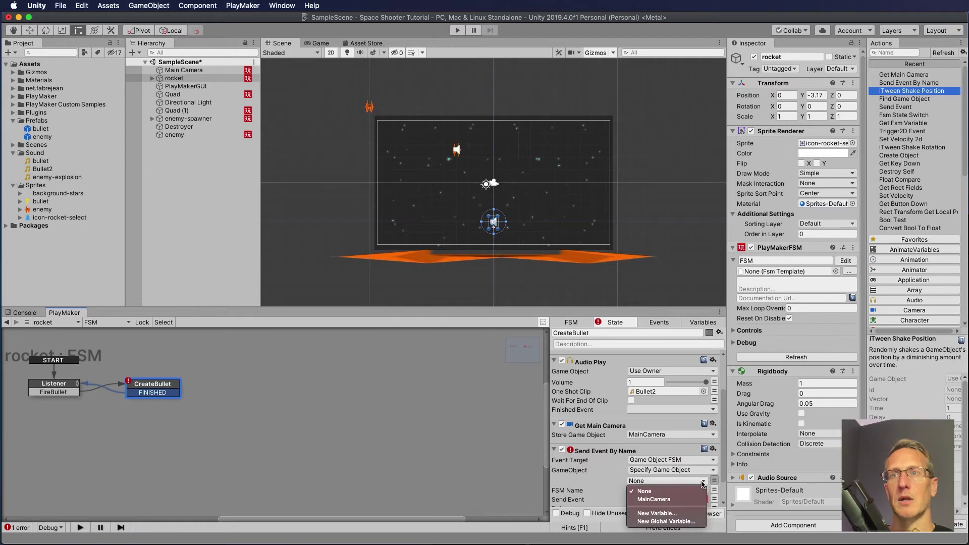
pyautogui.click(656, 502)
pyautogui.scroll(-2, 612, 473)
pyautogui.click(641, 468)
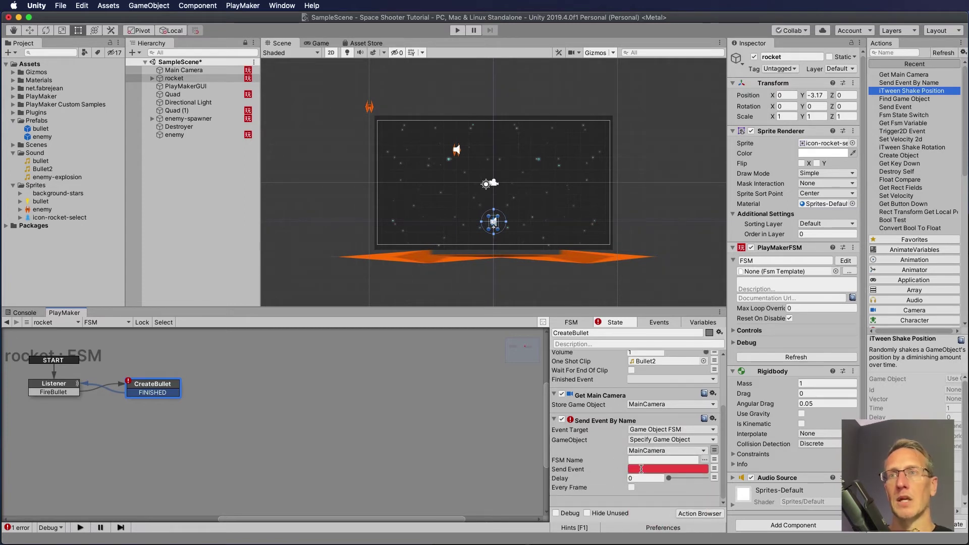
pyautogui.write('ShakeSmall')
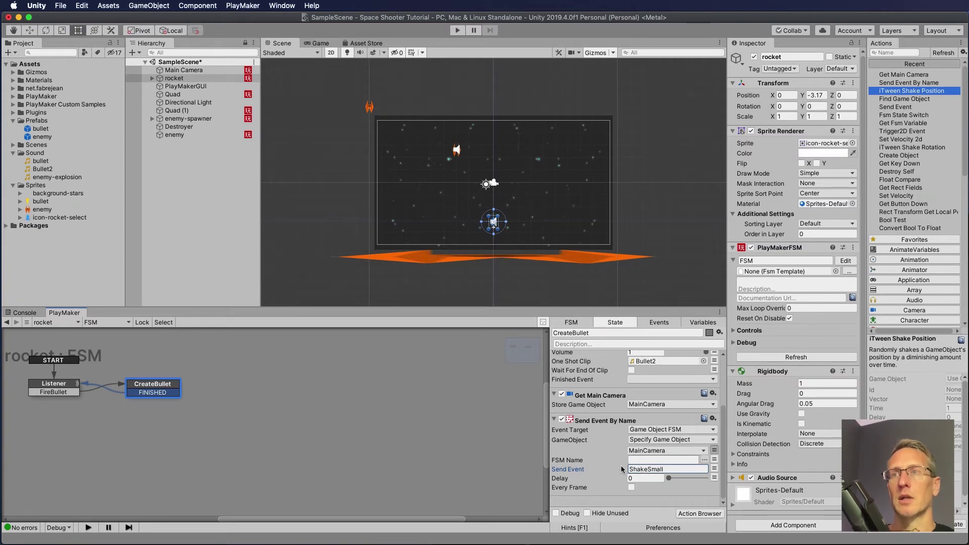
pyautogui.click(183, 70)
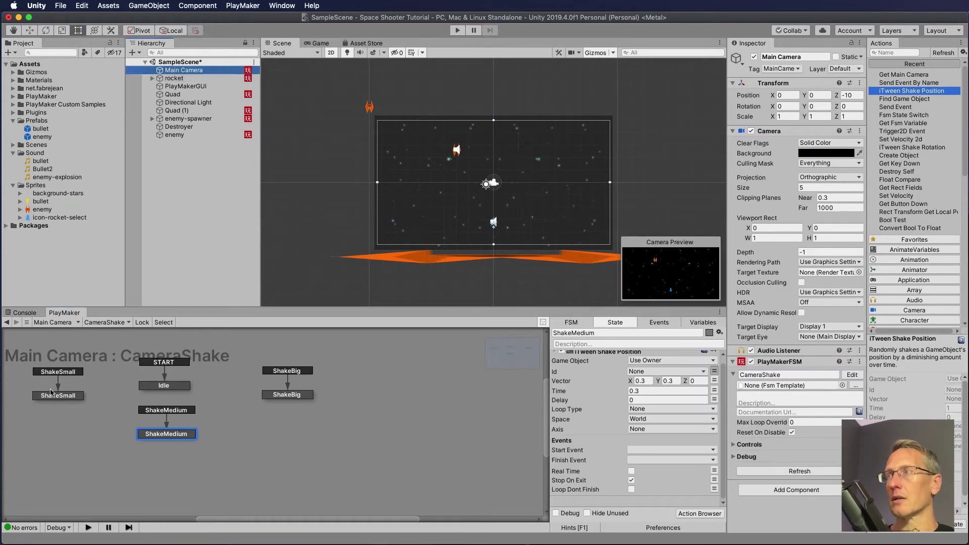
# - Review the ShakeSmall state's shake settings and the ShakeSmall event the rocket sends
pyautogui.click(56, 373)
pyautogui.click(601, 332)
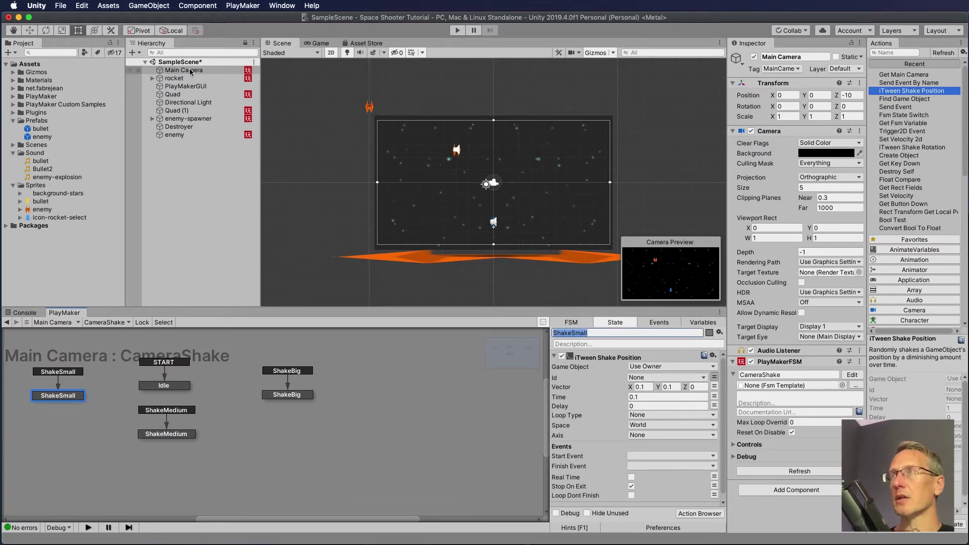
pyautogui.click(175, 78)
pyautogui.scroll(-5, 654, 480)
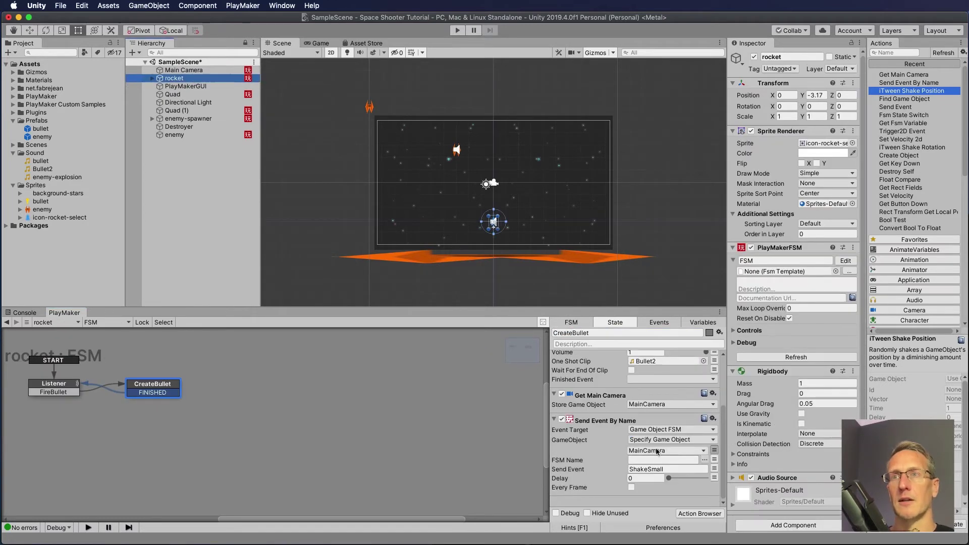
pyautogui.click(667, 468)
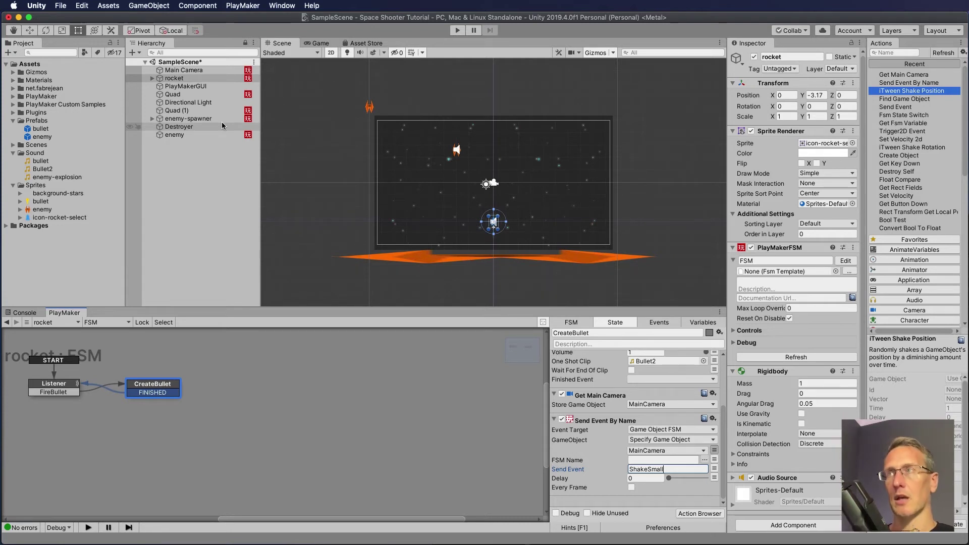
# - Test-play the game, moving the rocket left and right and firing bullets, then stop
pyautogui.click(456, 30)
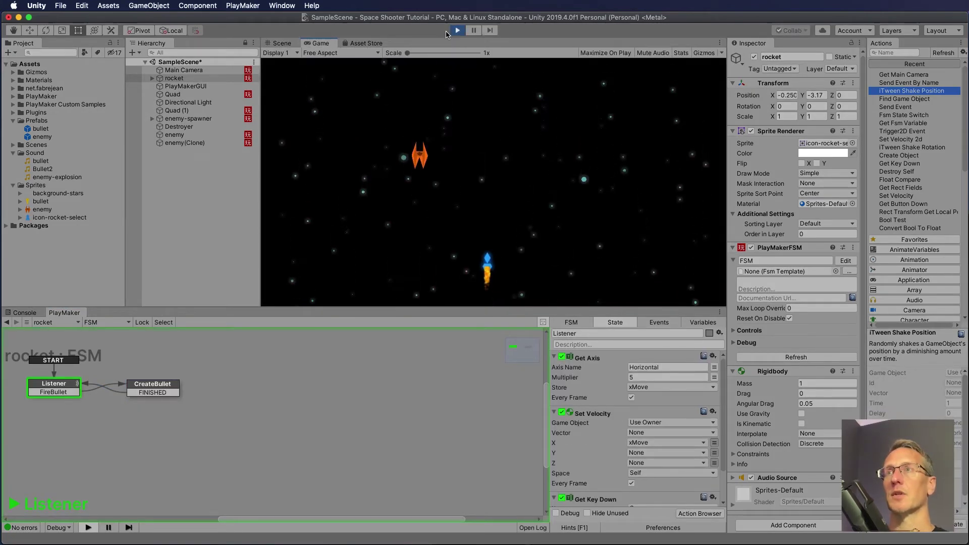
pyautogui.press('space')
pyautogui.press('Right')
pyautogui.press('Left')
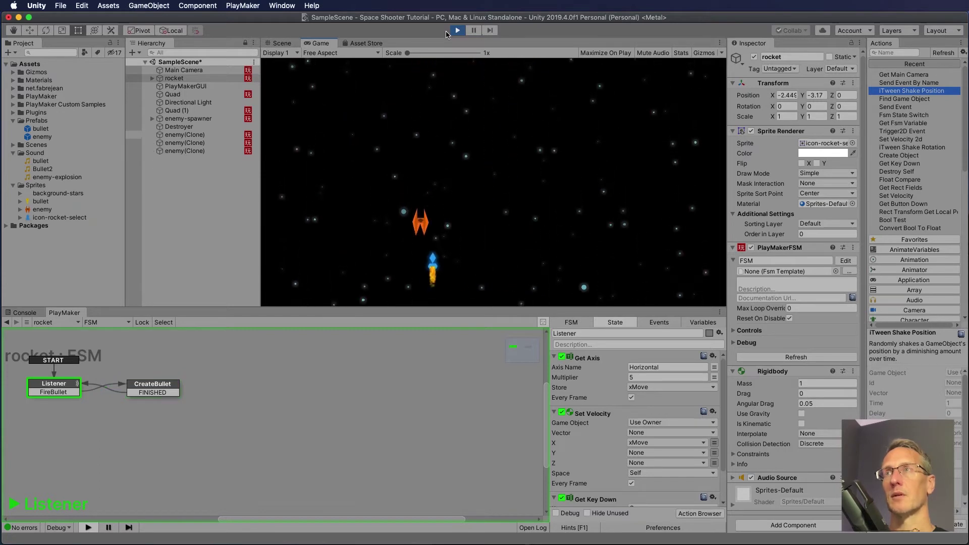
pyautogui.press('Left')
pyautogui.press('space')
pyautogui.press('Right')
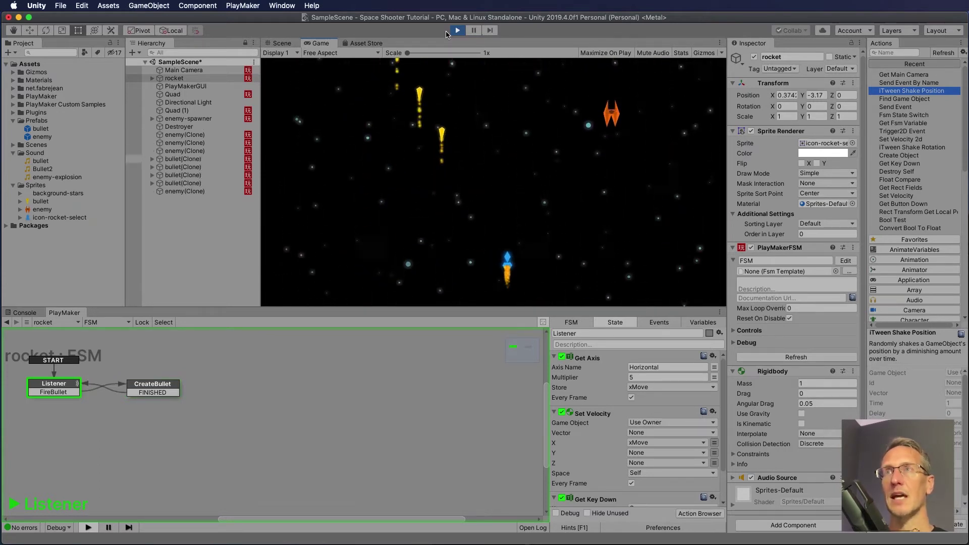
pyautogui.press('space')
pyautogui.press('Left')
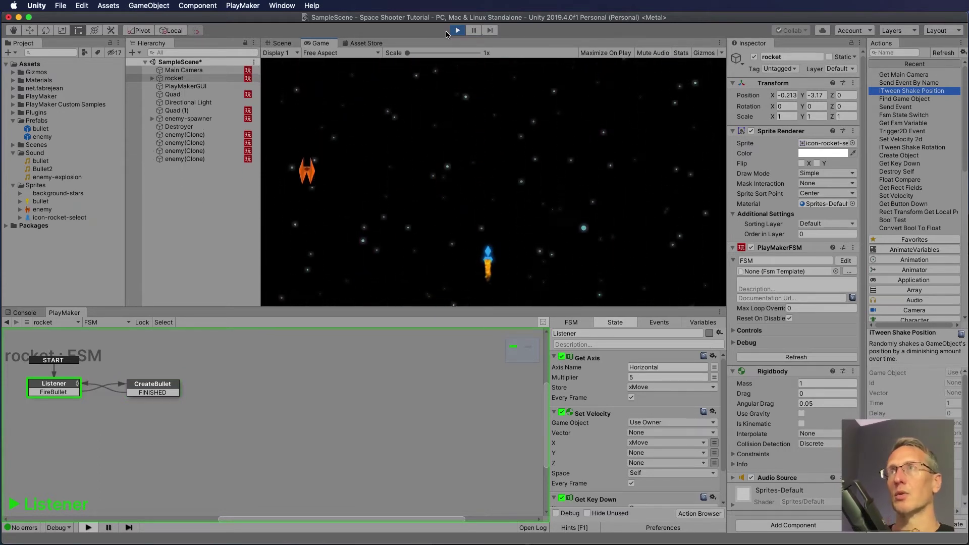
pyautogui.click(457, 31)
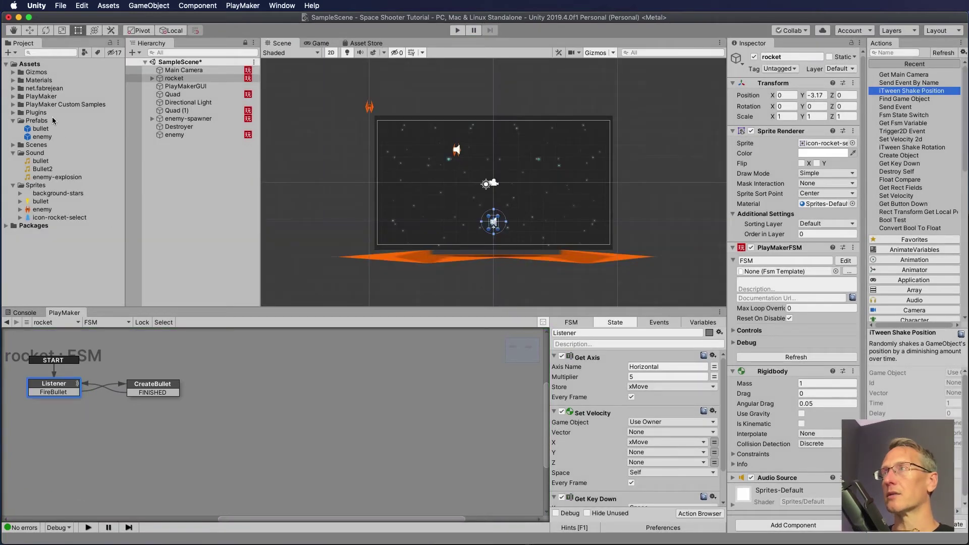
# - Open the enemy prefab and view the Blow Up Enemy state's actions
pyautogui.doubleClick(35, 138)
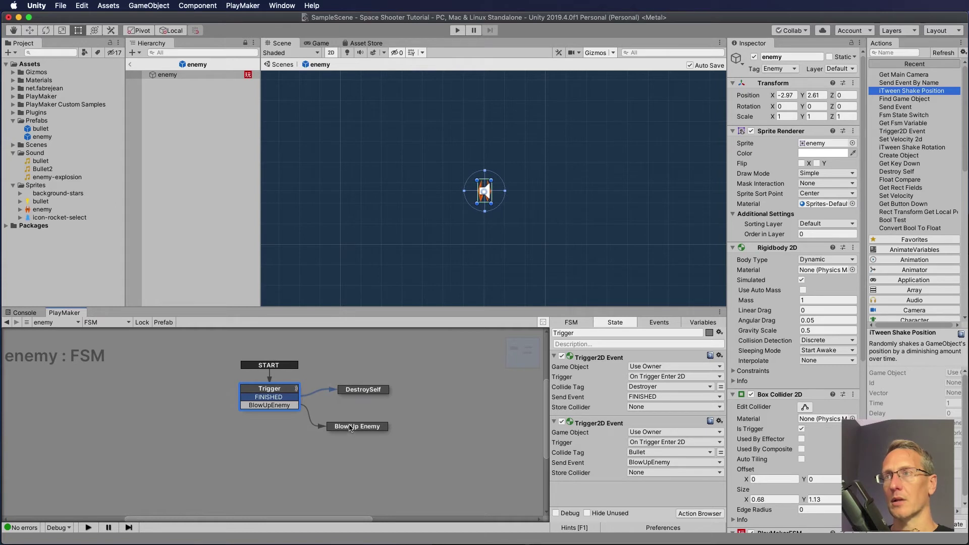
pyautogui.click(351, 427)
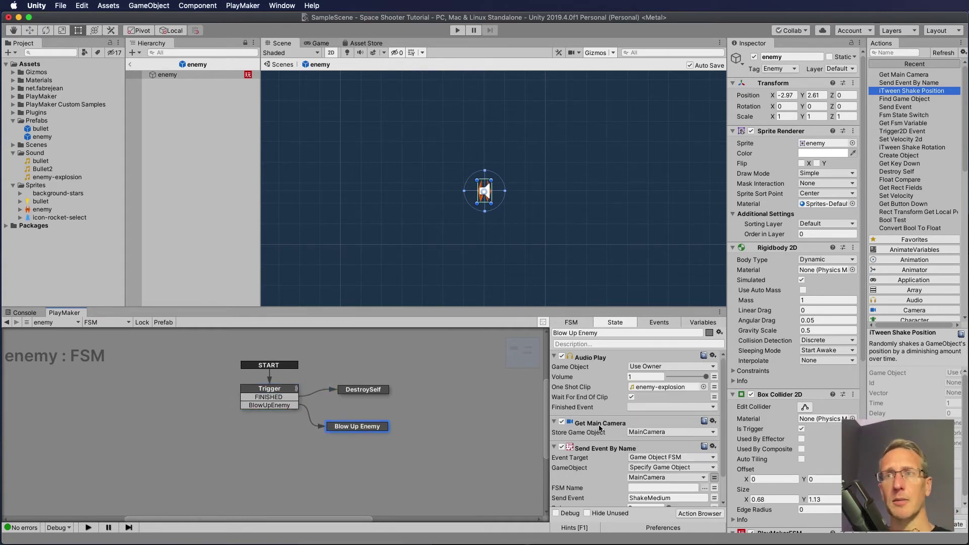
pyautogui.scroll(-3, 596, 459)
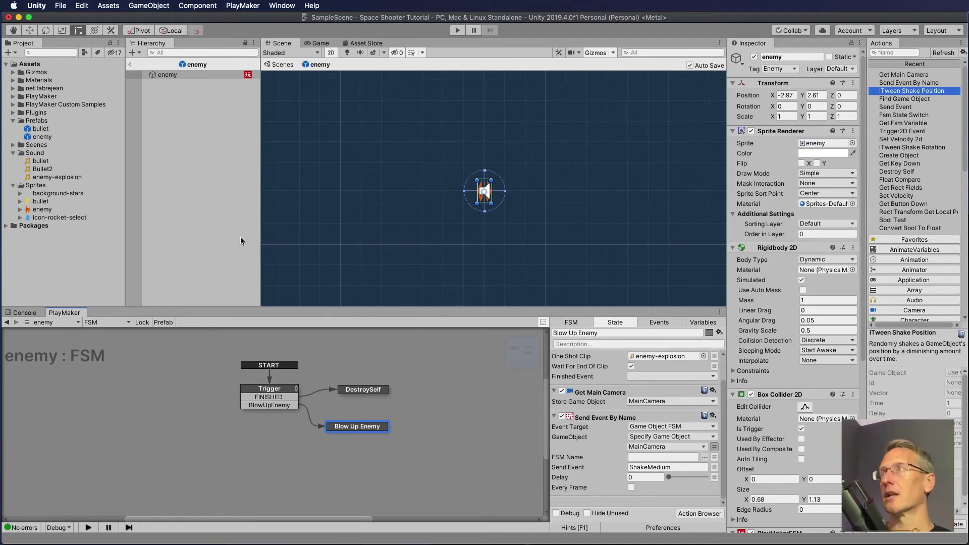
pyautogui.rightClick(167, 77)
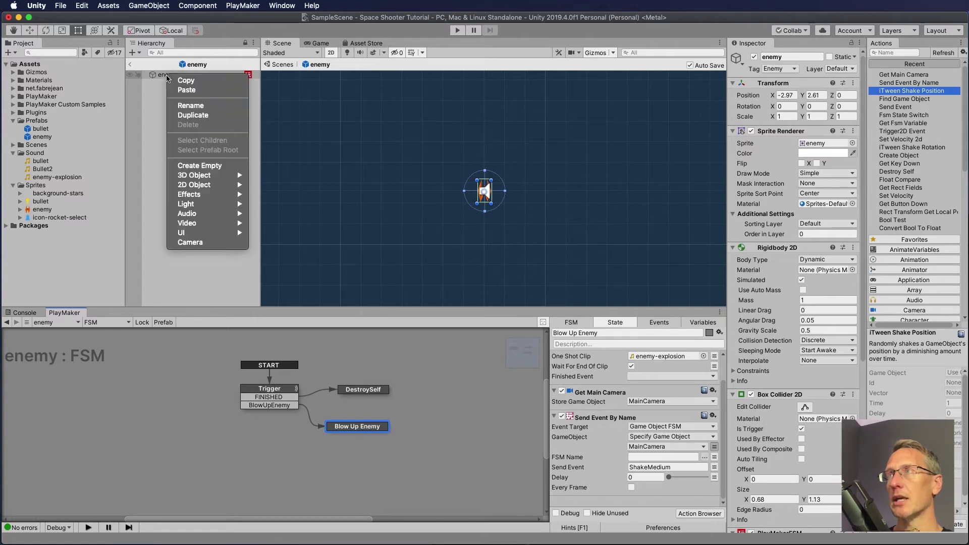
# - Add a Particle System under the enemy and set its Duration to 1.5
pyautogui.moveTo(197, 200)
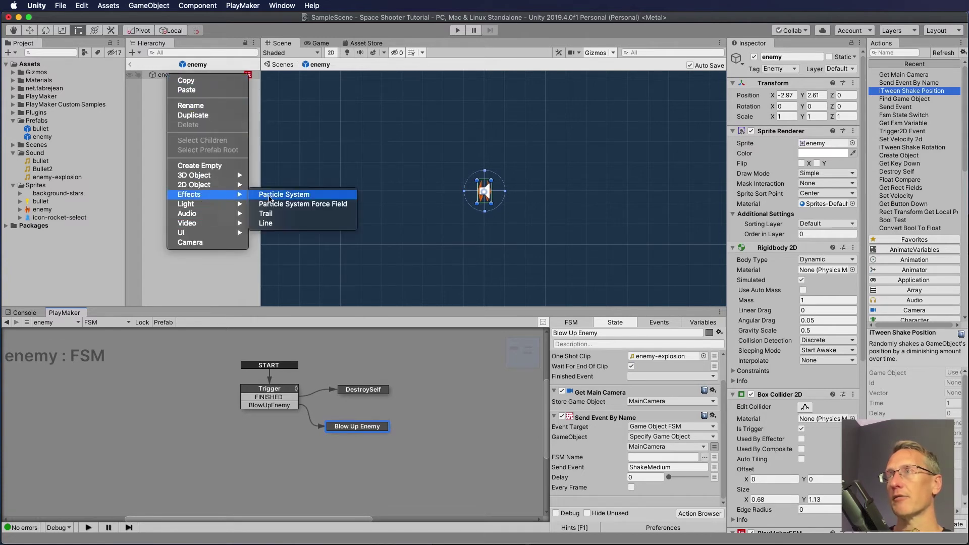
pyautogui.click(273, 198)
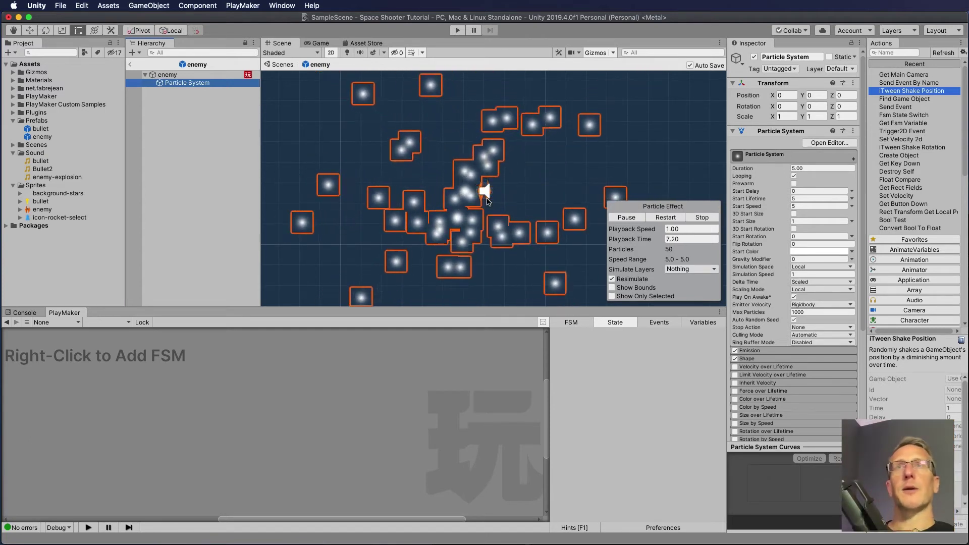
pyautogui.click(762, 169)
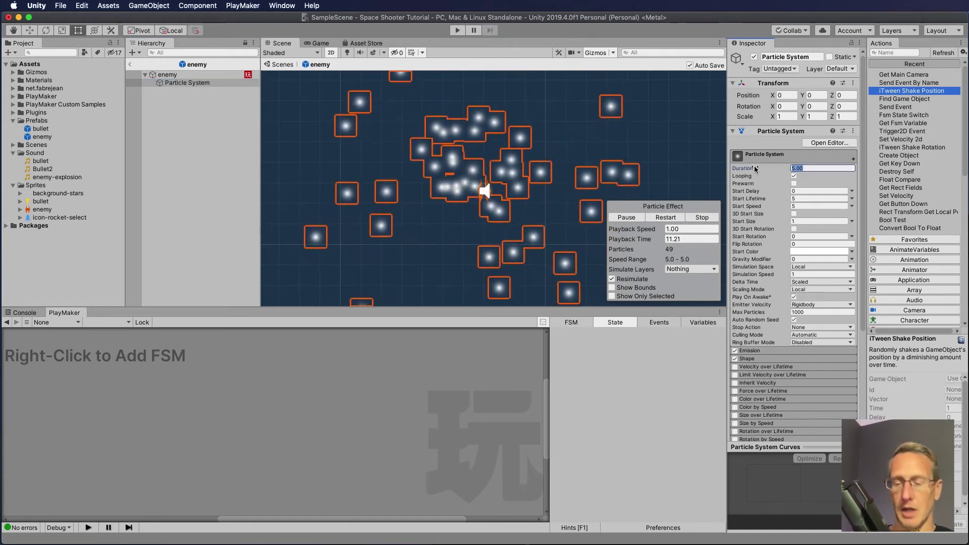
pyautogui.write('1')
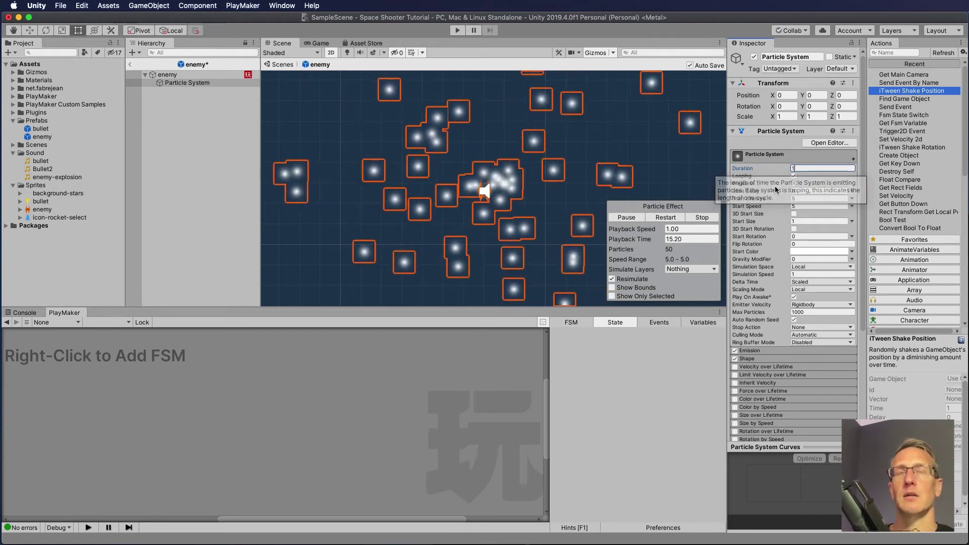
pyautogui.press('BackSpace')
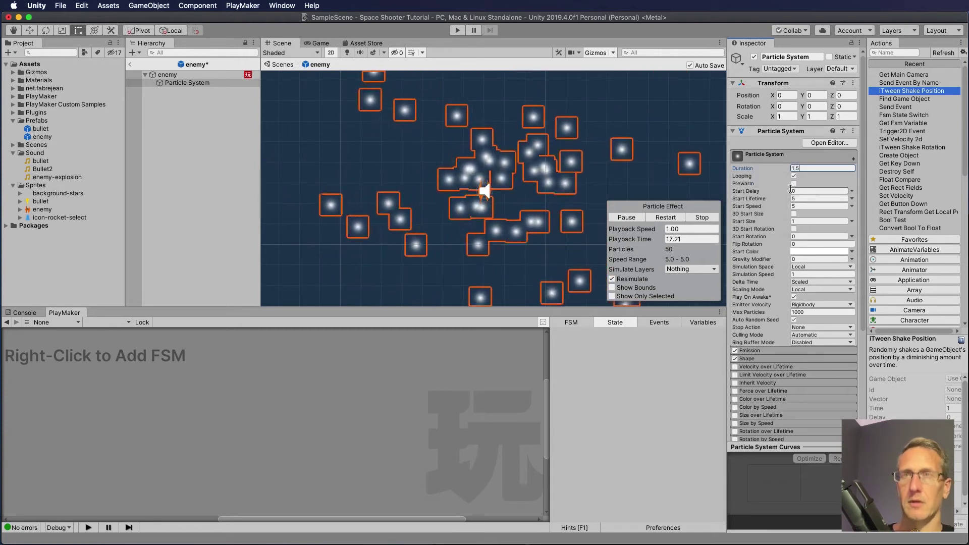
pyautogui.write('1.5')
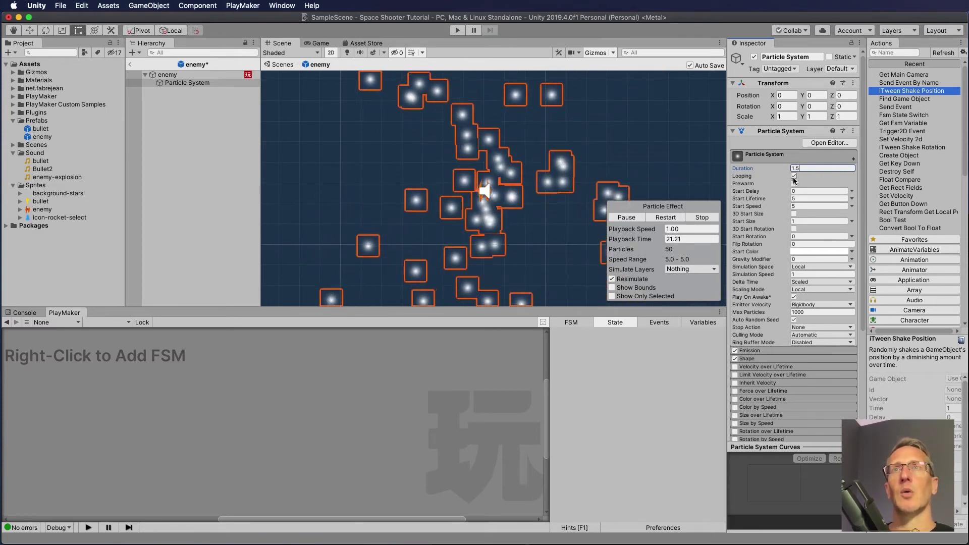
# - Make Start Lifetime random between two constants, 0.3 and 1
pyautogui.click(852, 198)
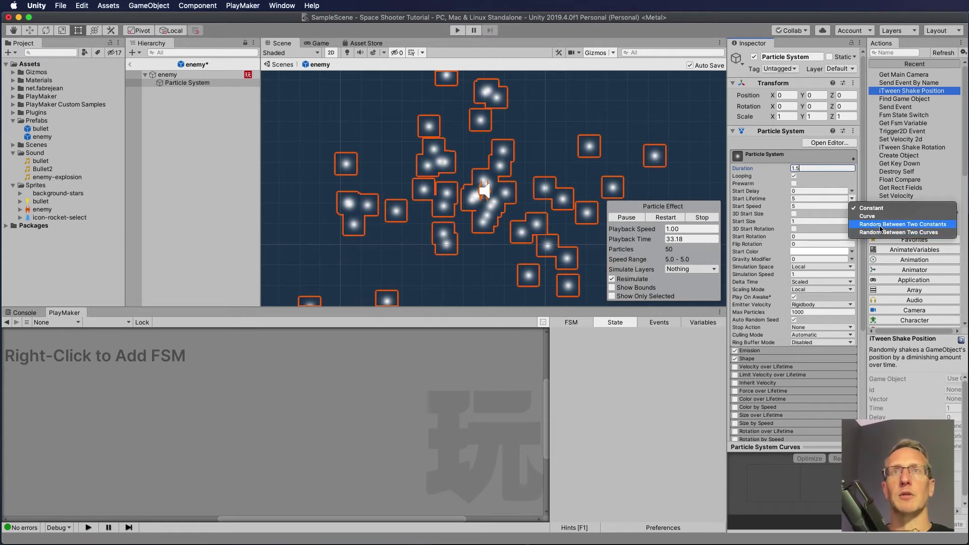
pyautogui.click(880, 225)
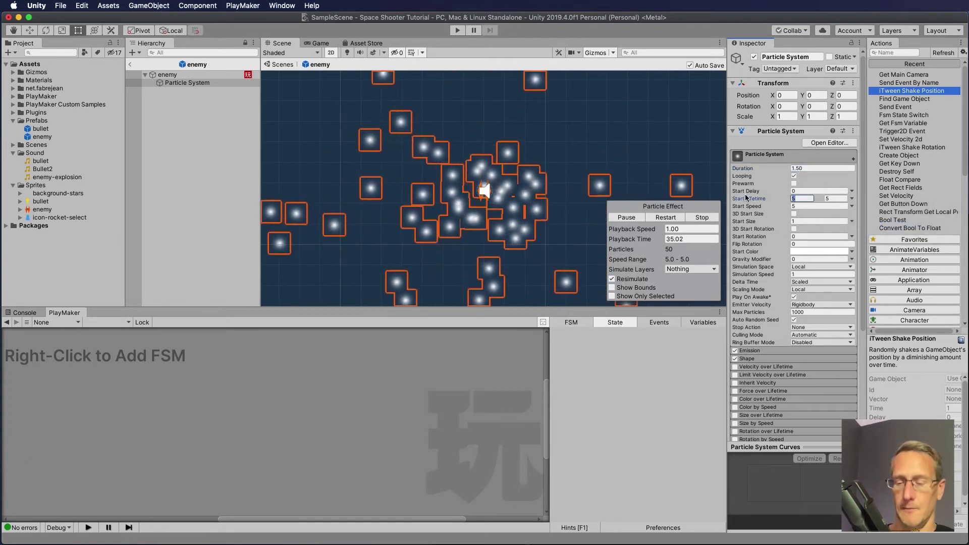
pyautogui.write('0.3')
pyautogui.press('Tab')
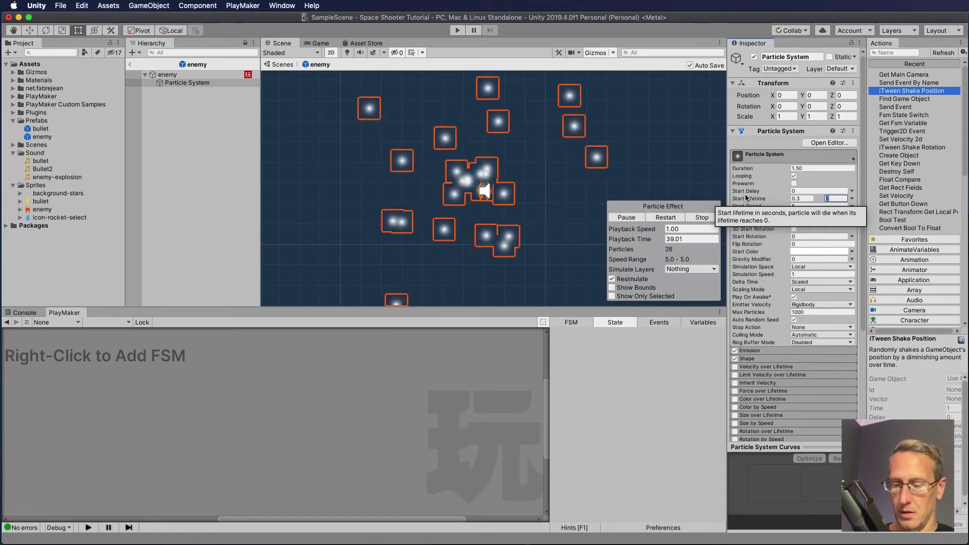
pyautogui.press('BackSpace')
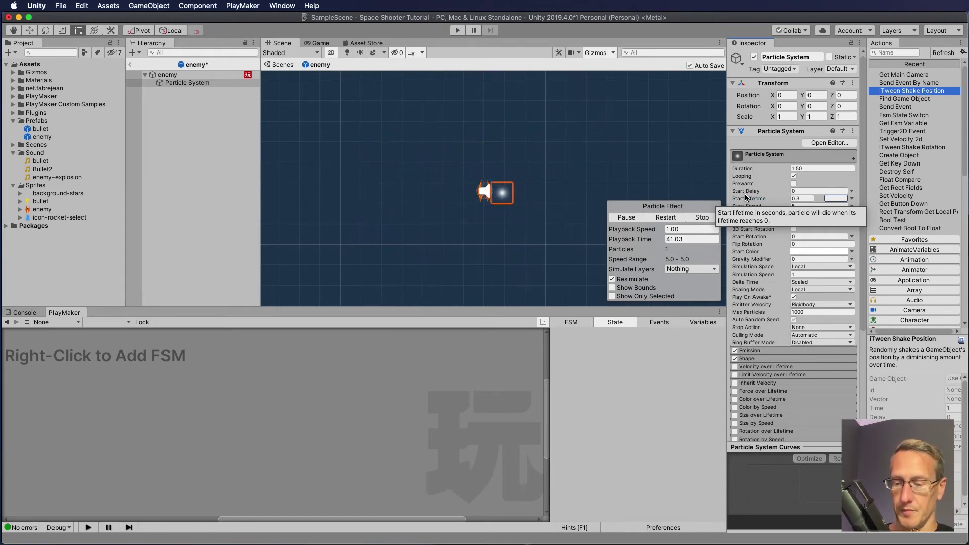
pyautogui.write('1')
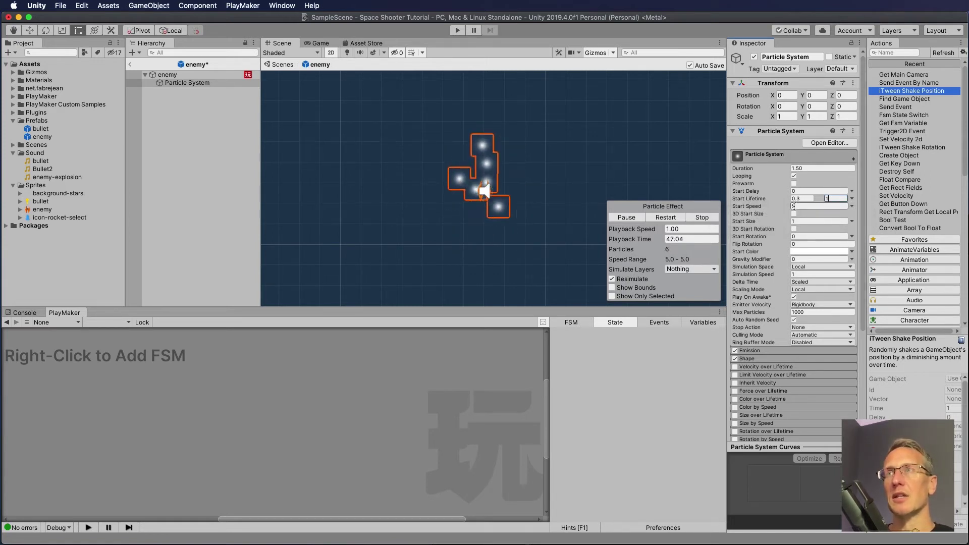
# - Make Start Size random between two constants, with a 0.2 minimum
pyautogui.click(852, 222)
pyautogui.click(872, 247)
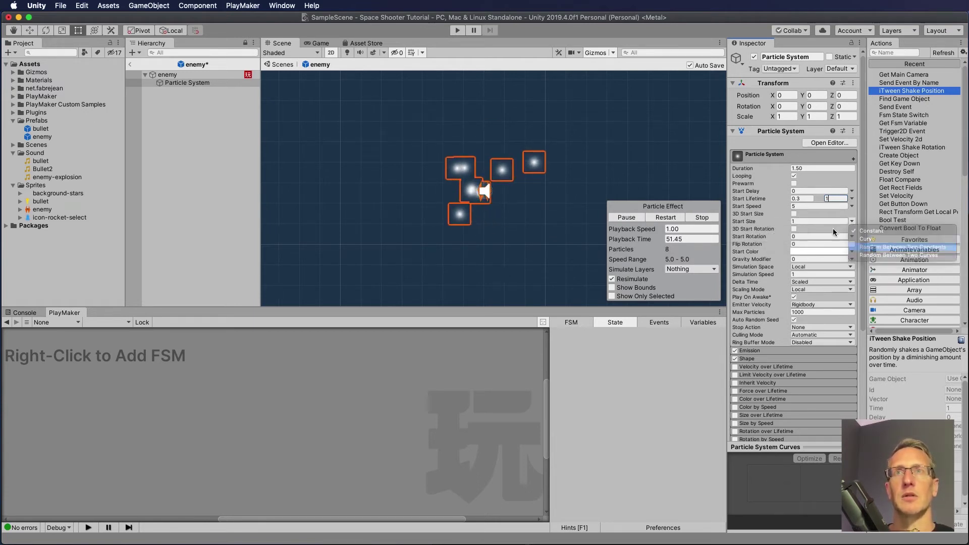
pyautogui.click(803, 220)
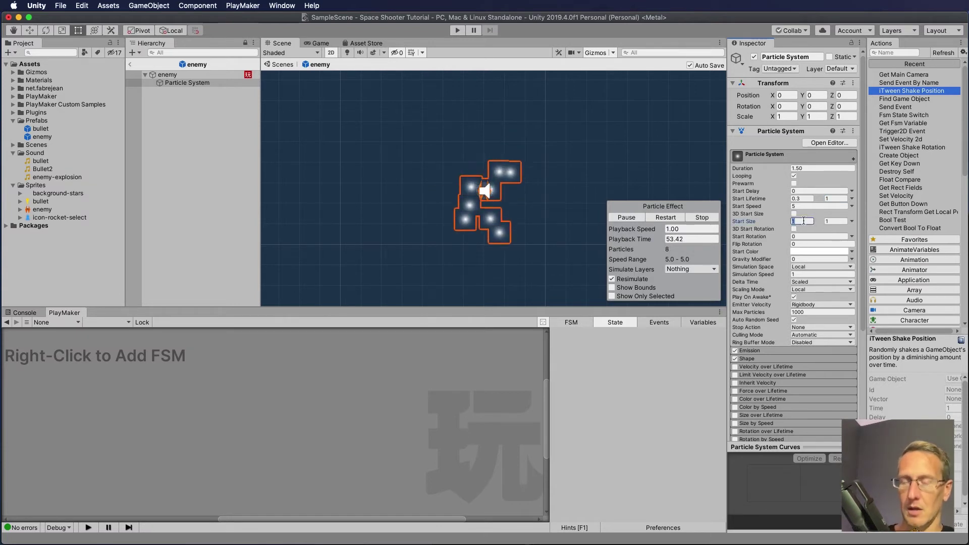
pyautogui.write('0.2')
pyautogui.press('Tab')
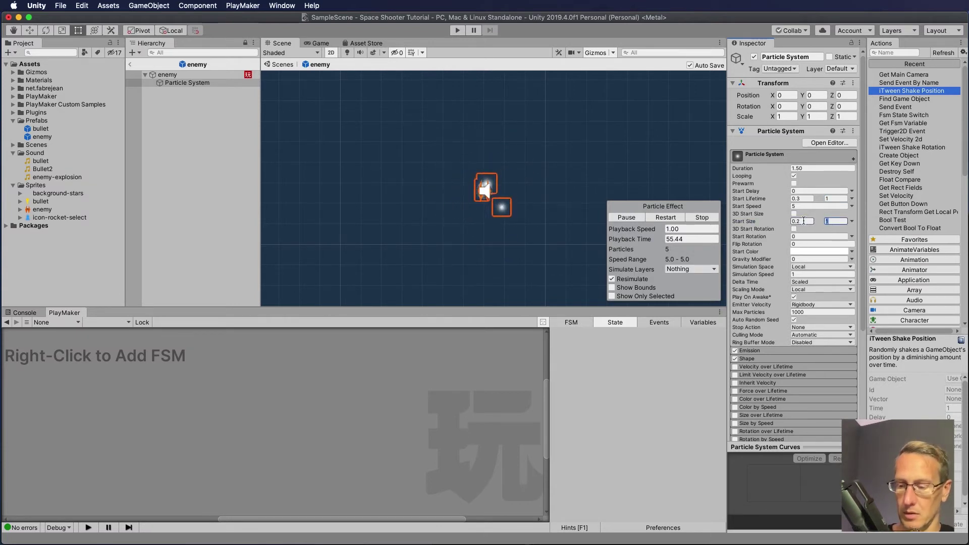
pyautogui.write('.5')
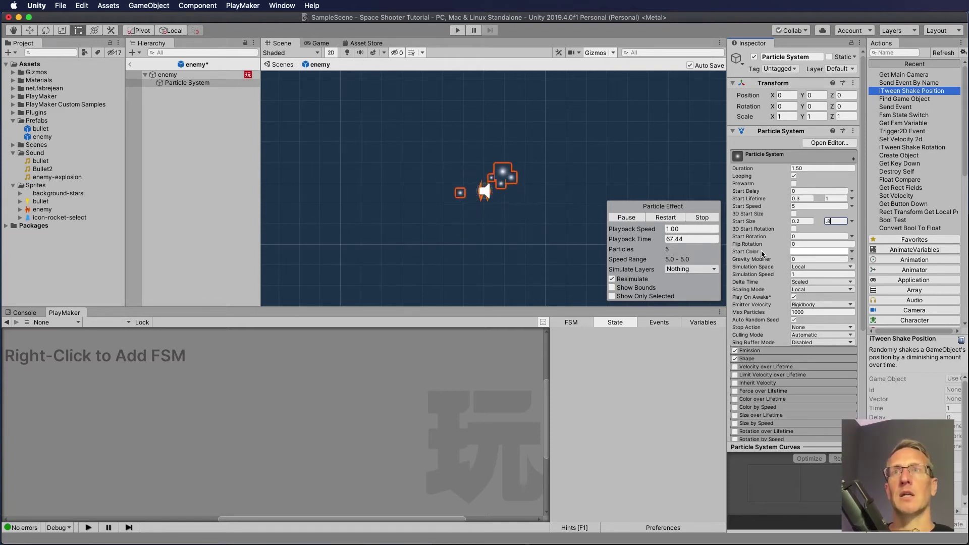
pyautogui.click(852, 252)
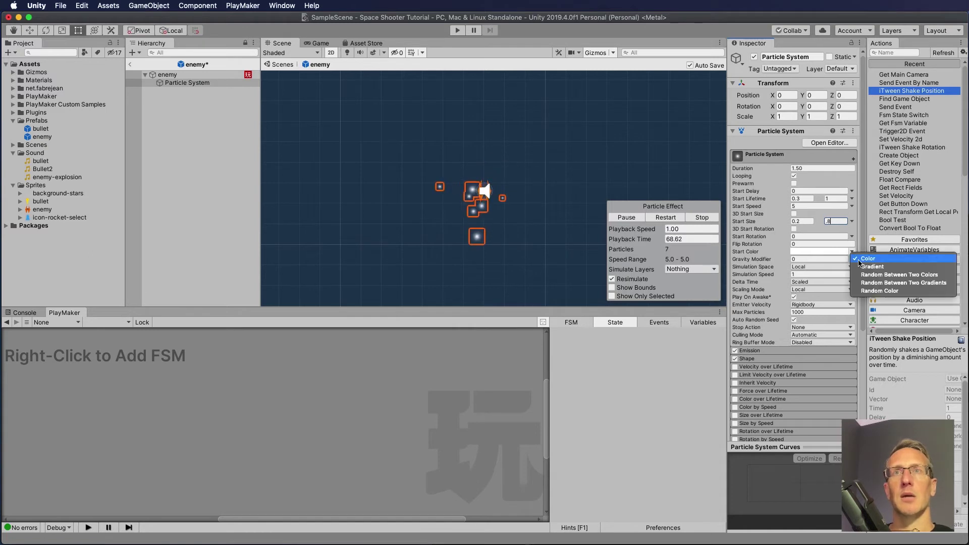
# - Set Start Color to Random Between Two Colors, red and yellow
pyautogui.click(880, 276)
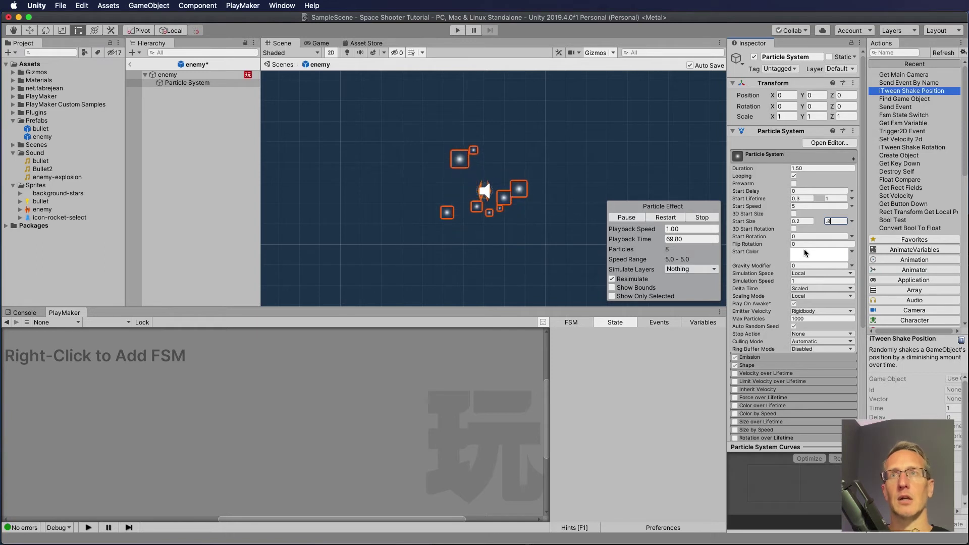
pyautogui.click(804, 250)
pyautogui.moveTo(408, 298); pyautogui.dragTo(431, 282)
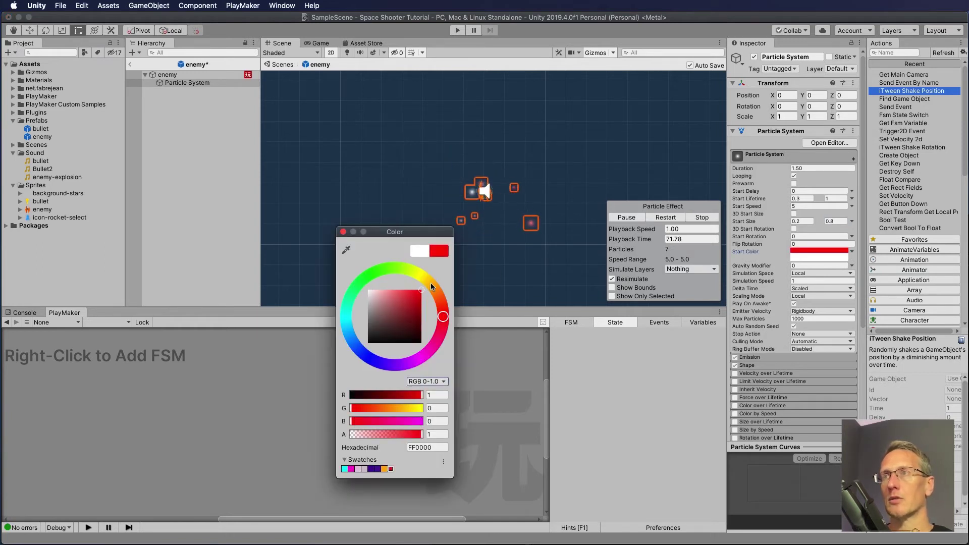
pyautogui.click(443, 318)
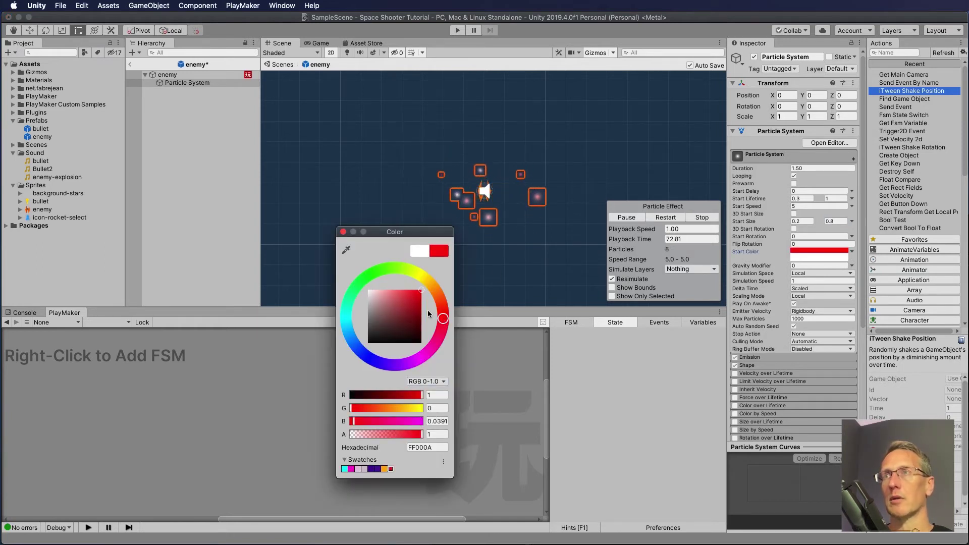
pyautogui.click(343, 231)
pyautogui.click(807, 257)
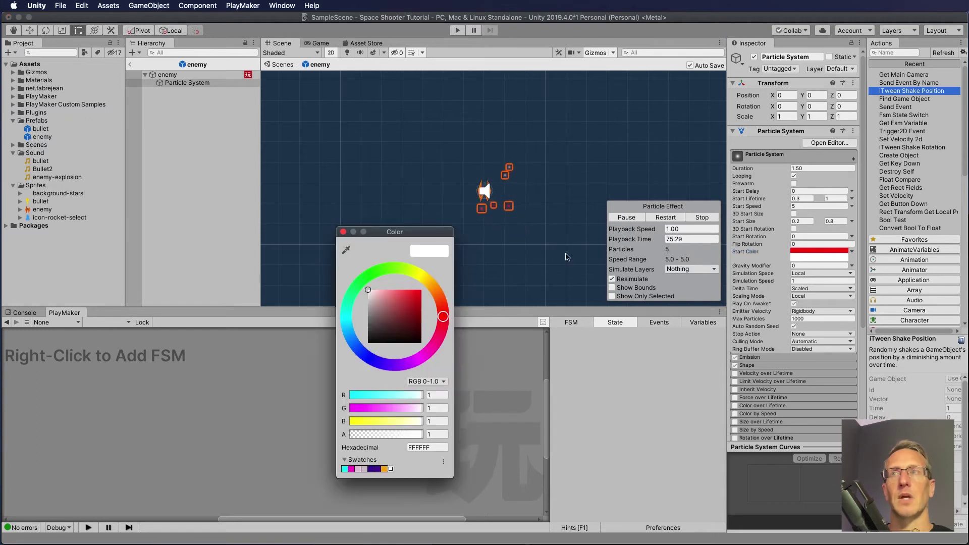
pyautogui.click(423, 276)
pyautogui.moveTo(428, 287); pyautogui.dragTo(422, 269)
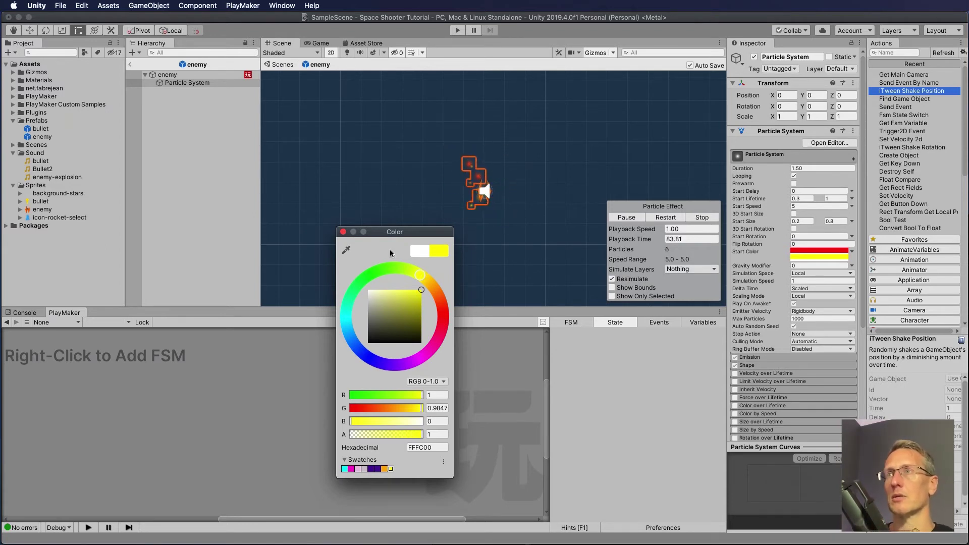
pyautogui.click(344, 232)
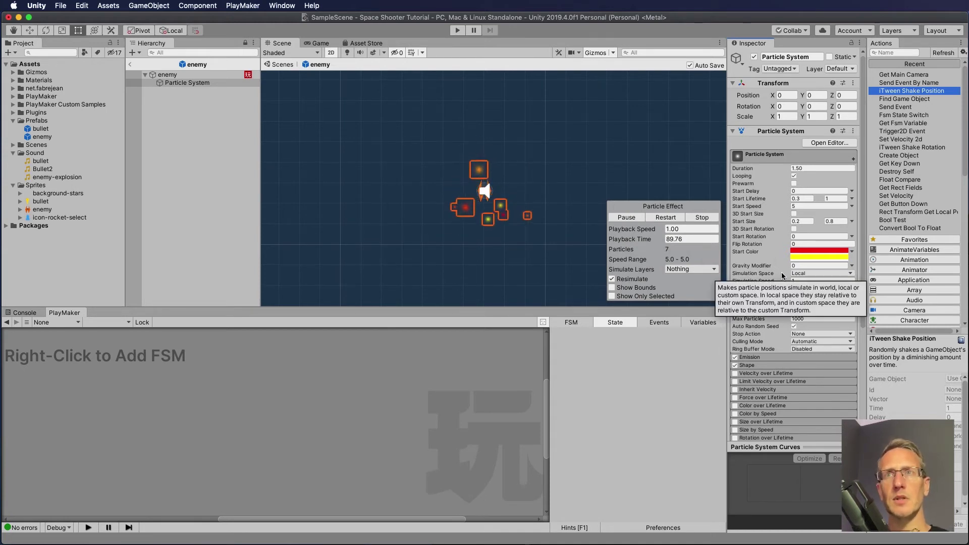
# - In Emission, set Rate over Time to 0 and add one burst of 100 particles
pyautogui.scroll(-1, 781, 282)
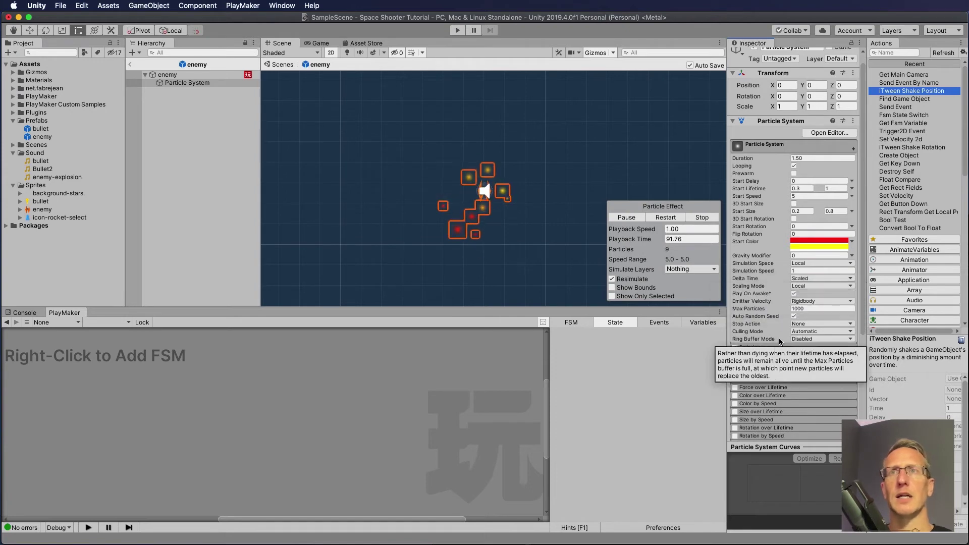
pyautogui.scroll(-5, 780, 341)
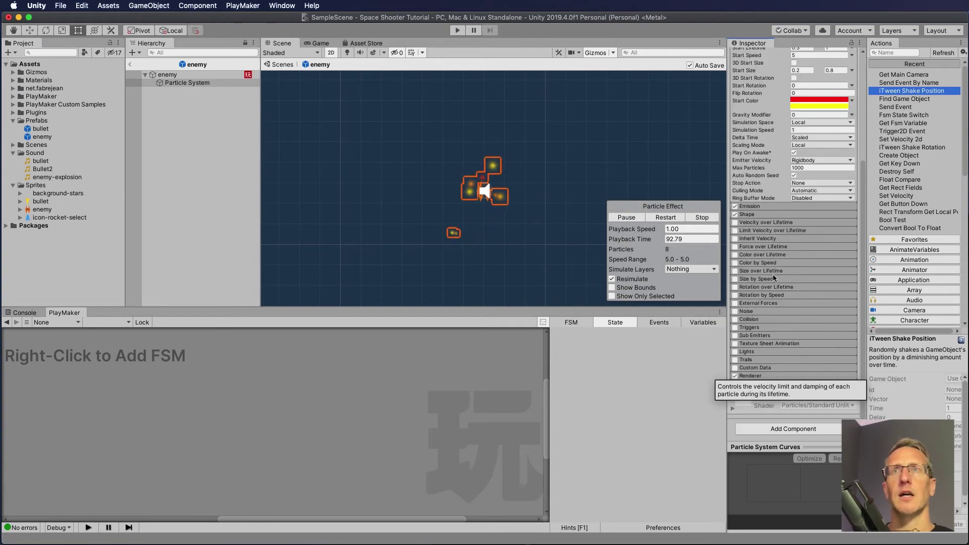
pyautogui.click(757, 205)
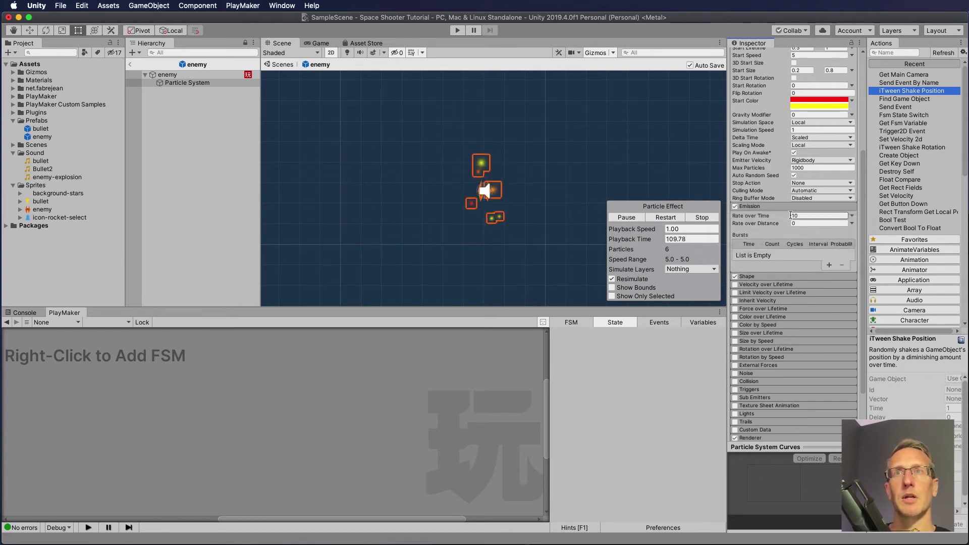
pyautogui.click(772, 216)
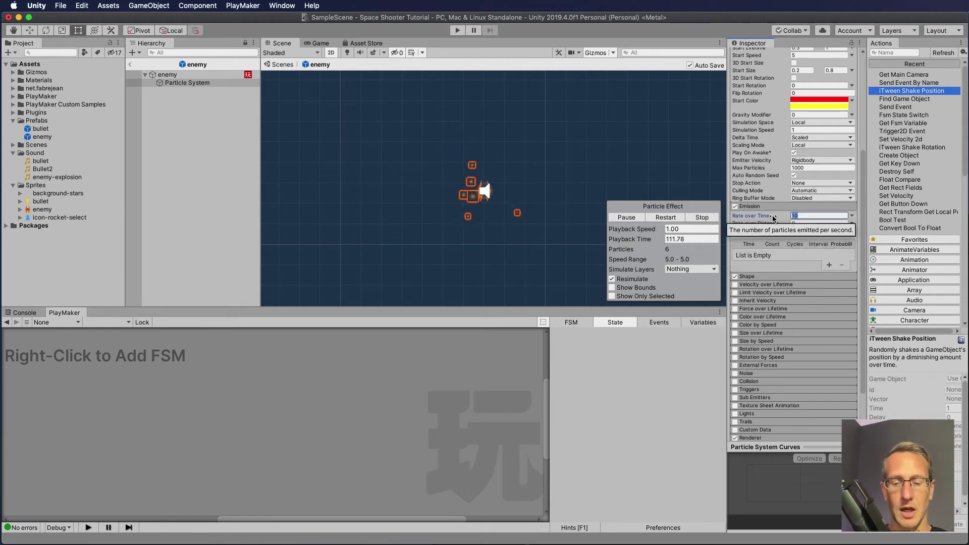
pyautogui.write('0')
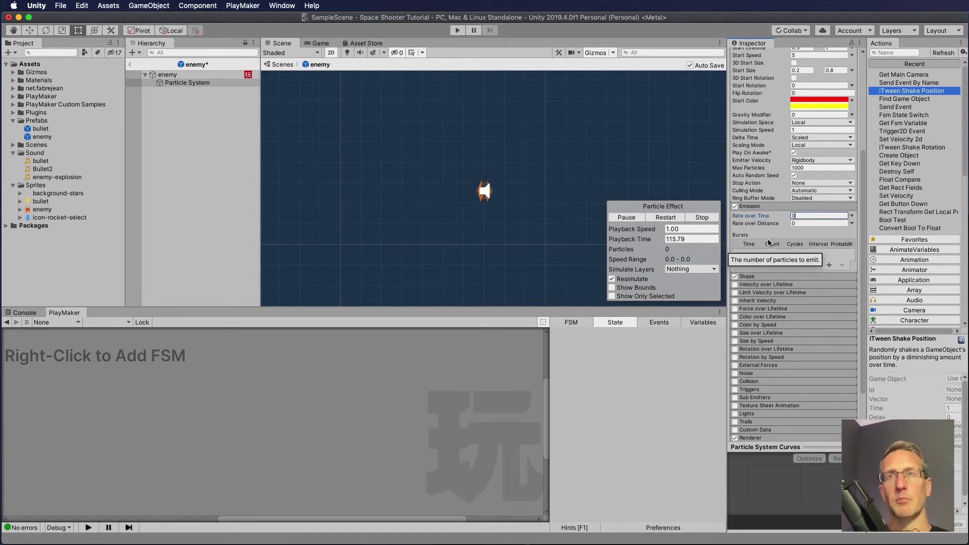
pyautogui.click(828, 266)
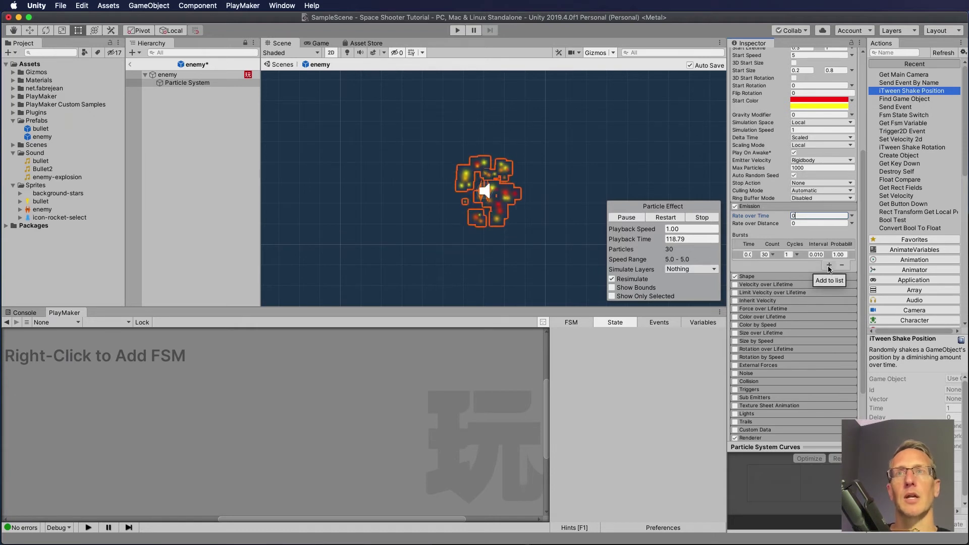
pyautogui.click(764, 255)
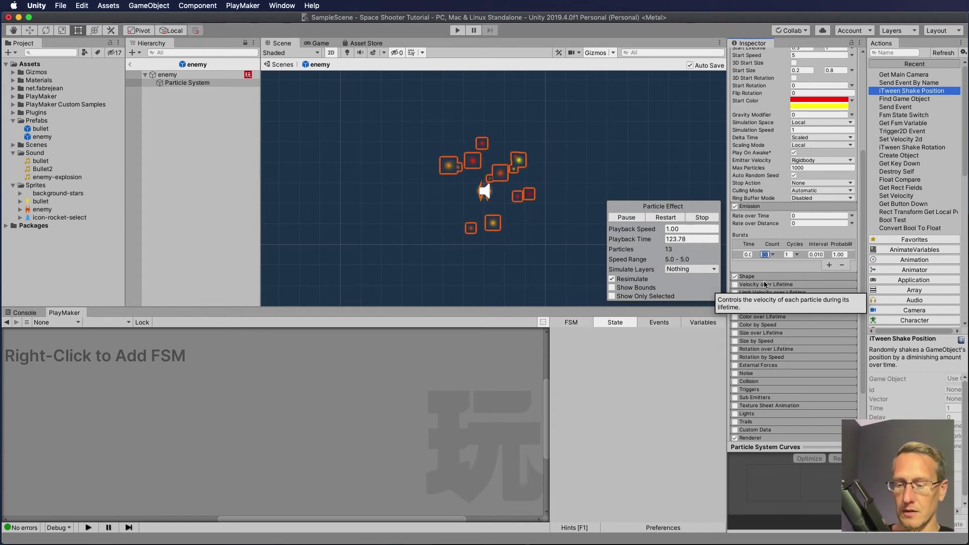
pyautogui.write('100')
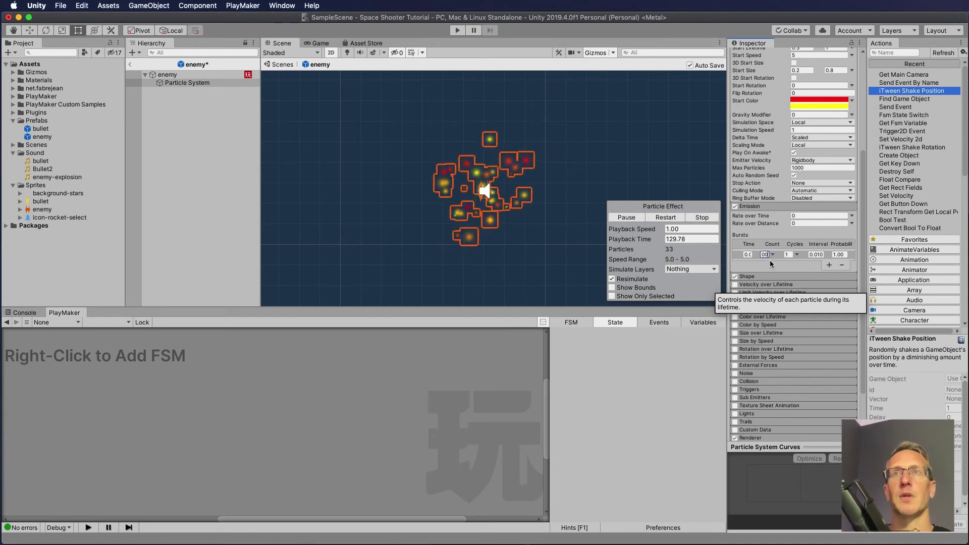
pyautogui.click(788, 254)
pyautogui.scroll(-1, 790, 241)
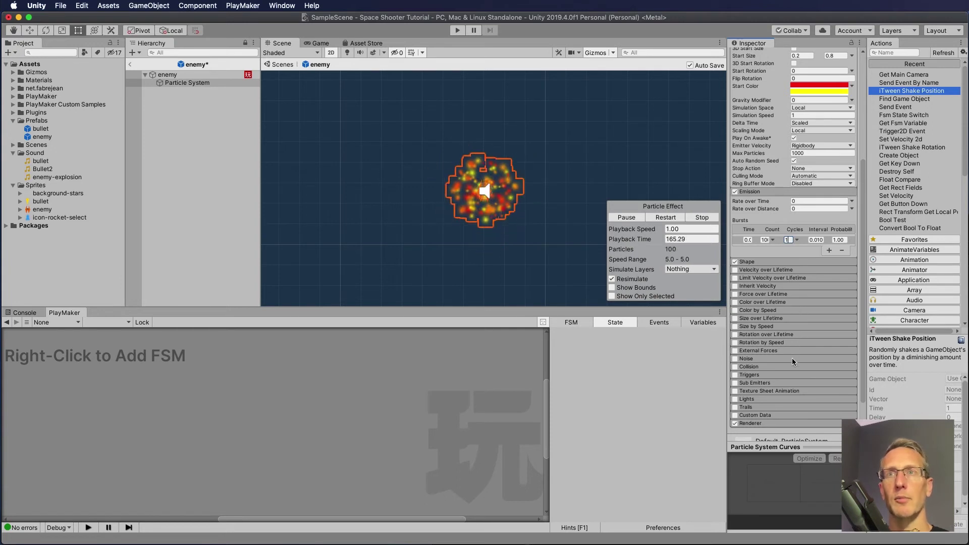
# - Enable Color over Lifetime with alpha fading from opaque at mid-life to 0 at the end
pyautogui.click(756, 303)
pyautogui.click(735, 302)
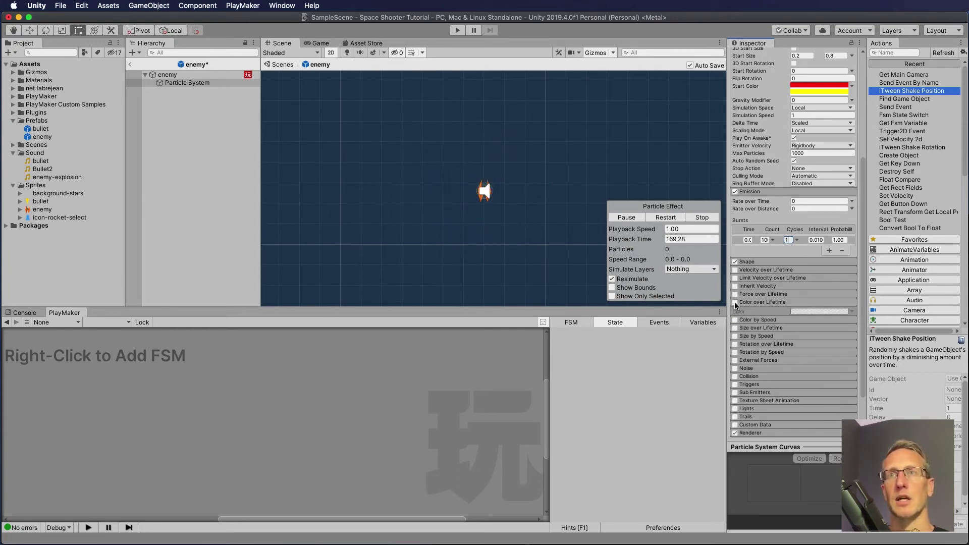
pyautogui.click(815, 311)
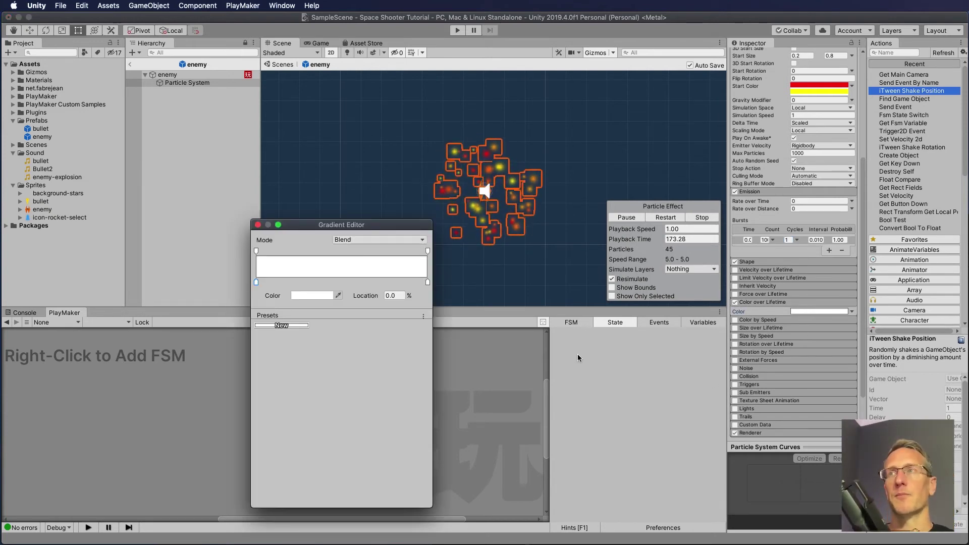
pyautogui.moveTo(308, 226); pyautogui.dragTo(469, 256)
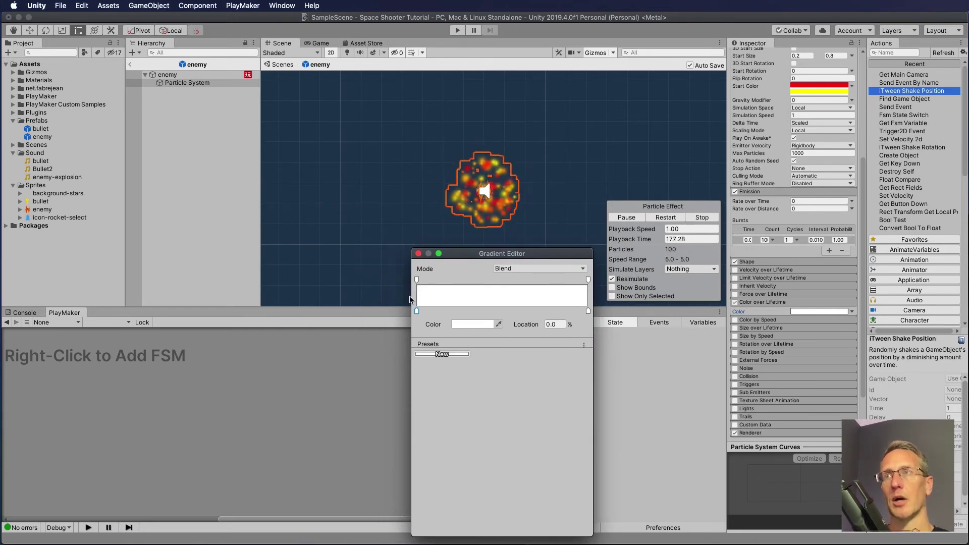
pyautogui.click(588, 279)
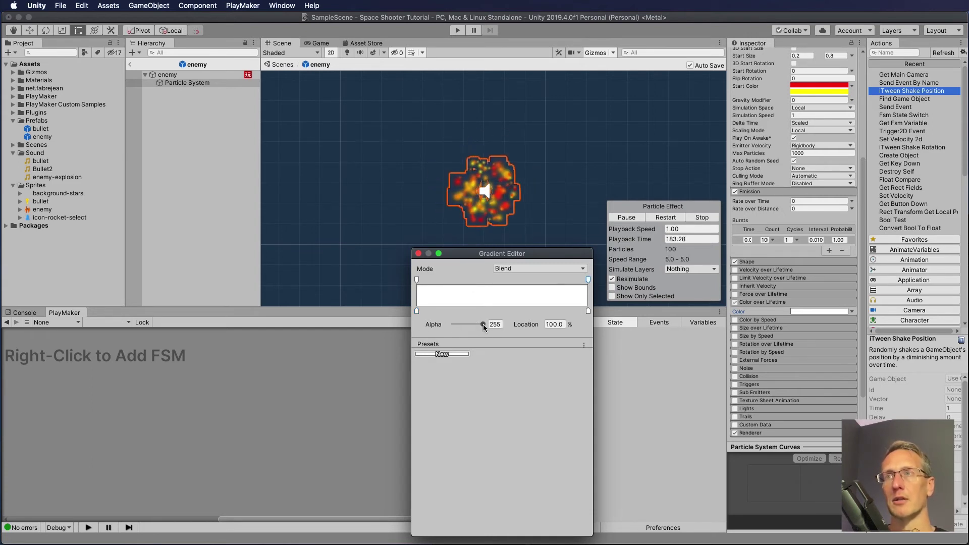
pyautogui.moveTo(483, 324); pyautogui.dragTo(444, 326)
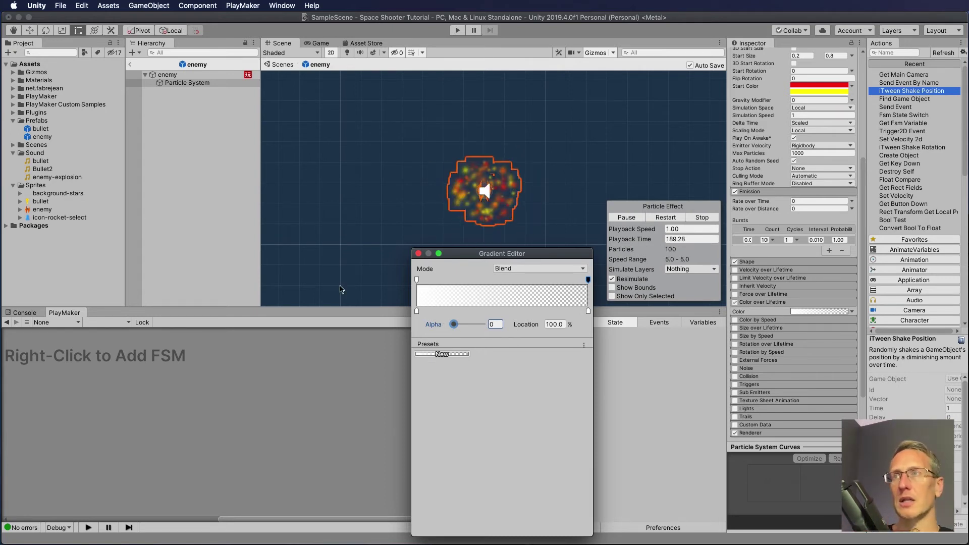
pyautogui.moveTo(417, 280); pyautogui.dragTo(517, 276)
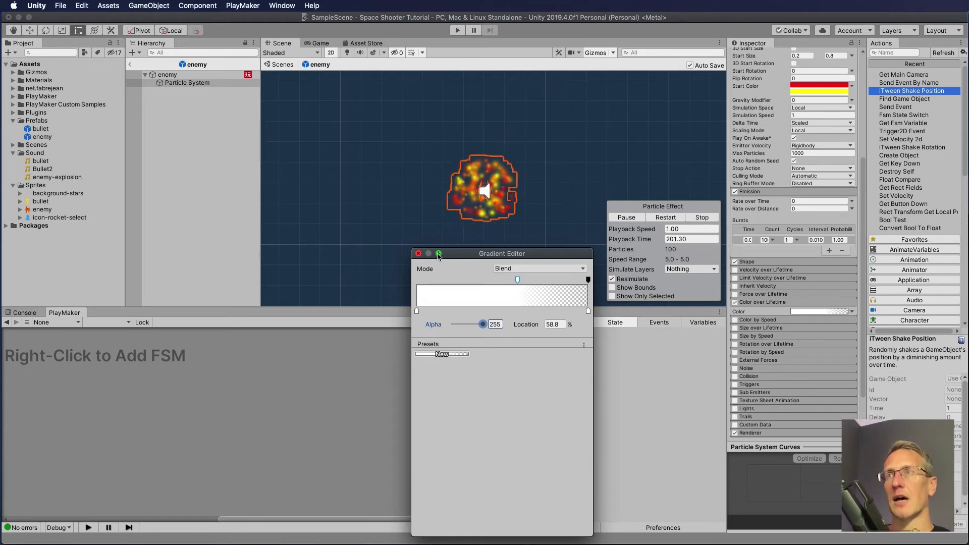
pyautogui.click(418, 253)
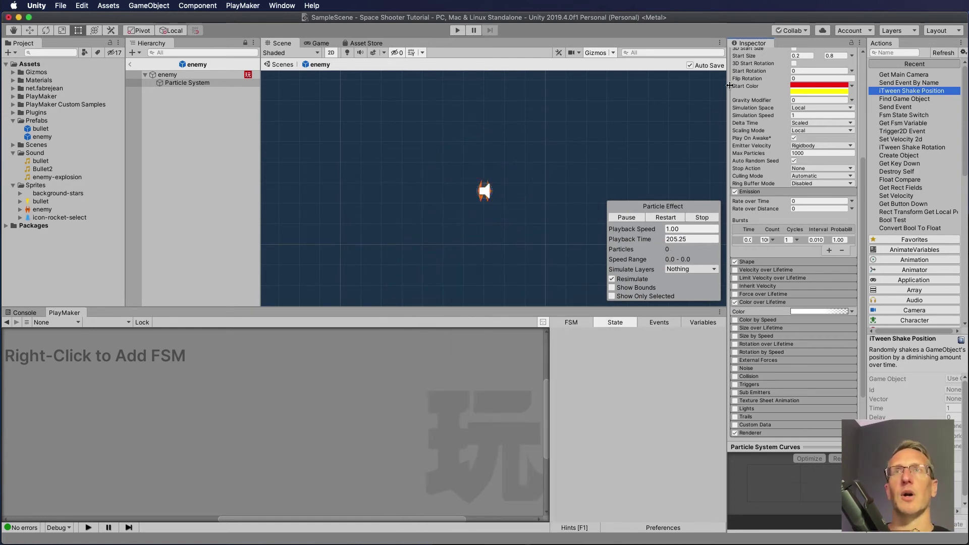
# - Turn off Looping and deactivate the explosion Particle System object
pyautogui.scroll(5, 749, 77)
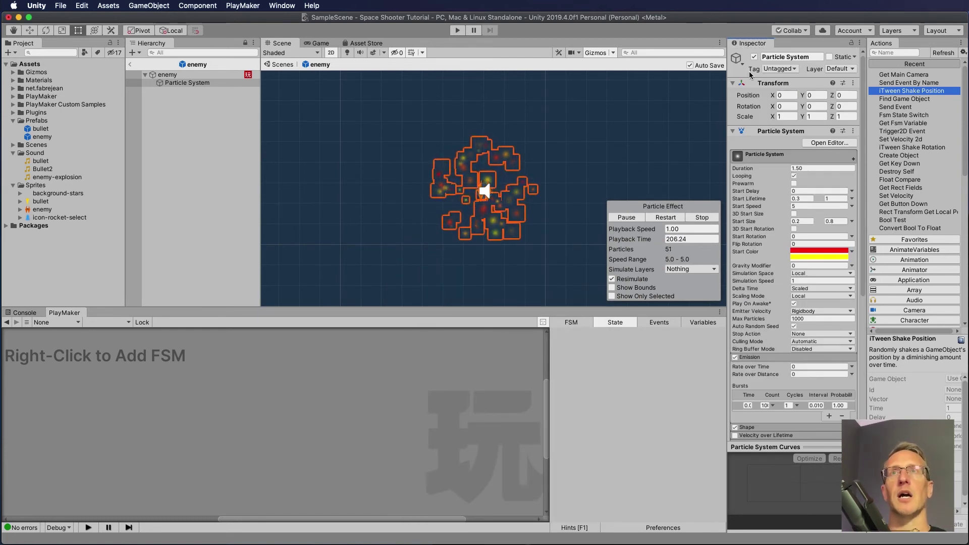
pyautogui.click(794, 176)
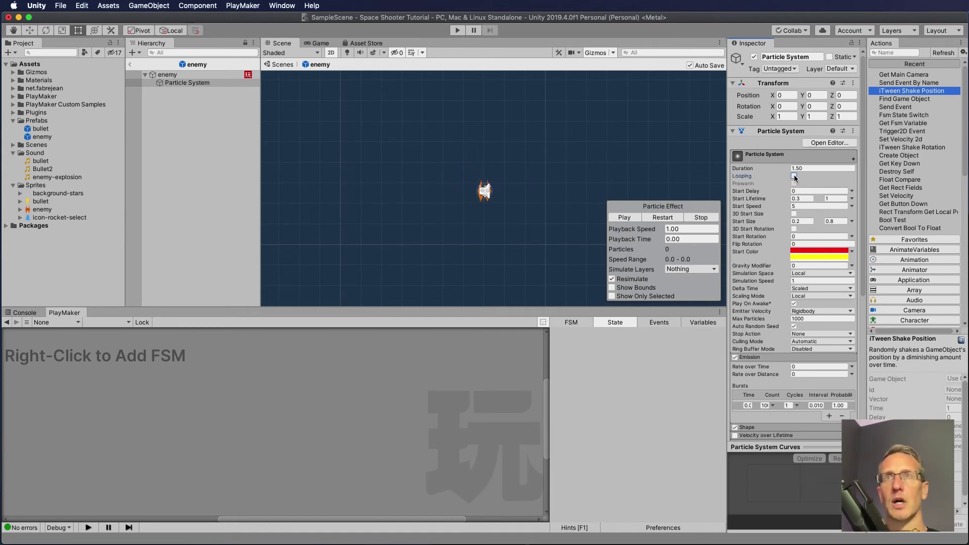
pyautogui.click(754, 57)
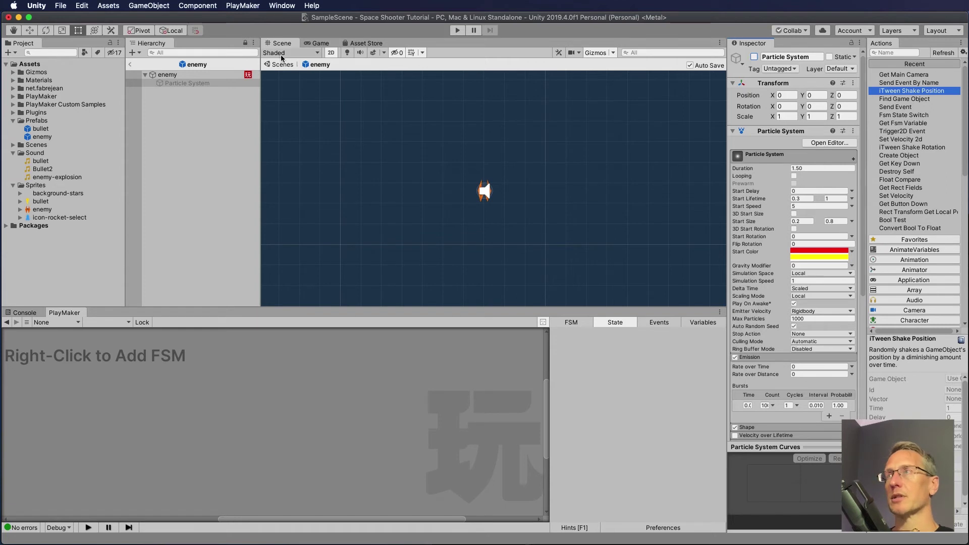
# - Add an Activate Game Object action to the enemy's Blow Up Enemy state
pyautogui.click(171, 75)
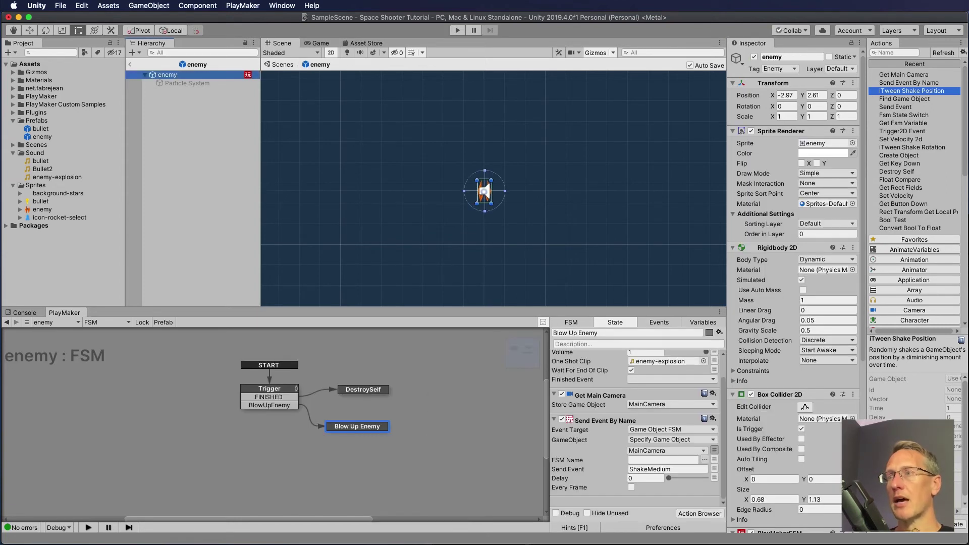
pyautogui.click(342, 427)
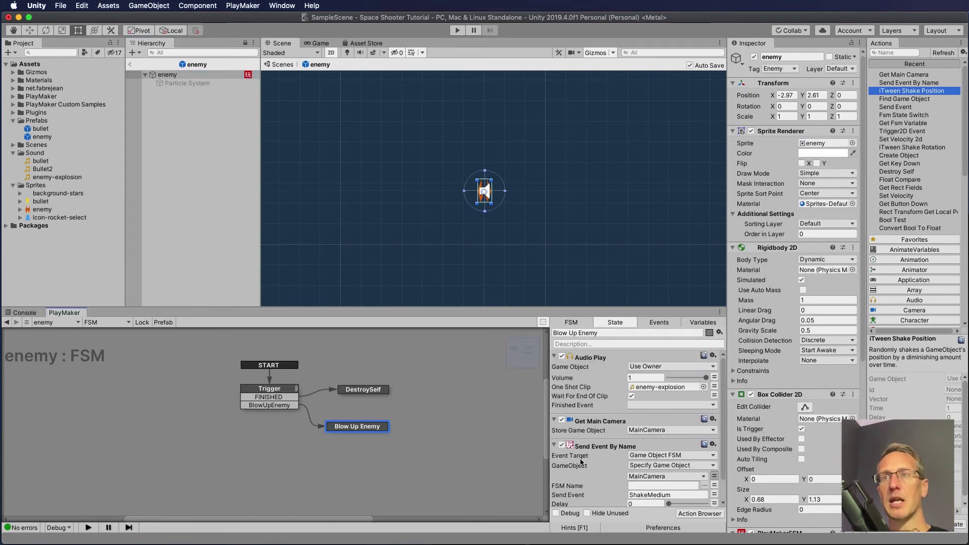
pyautogui.scroll(-2, 607, 455)
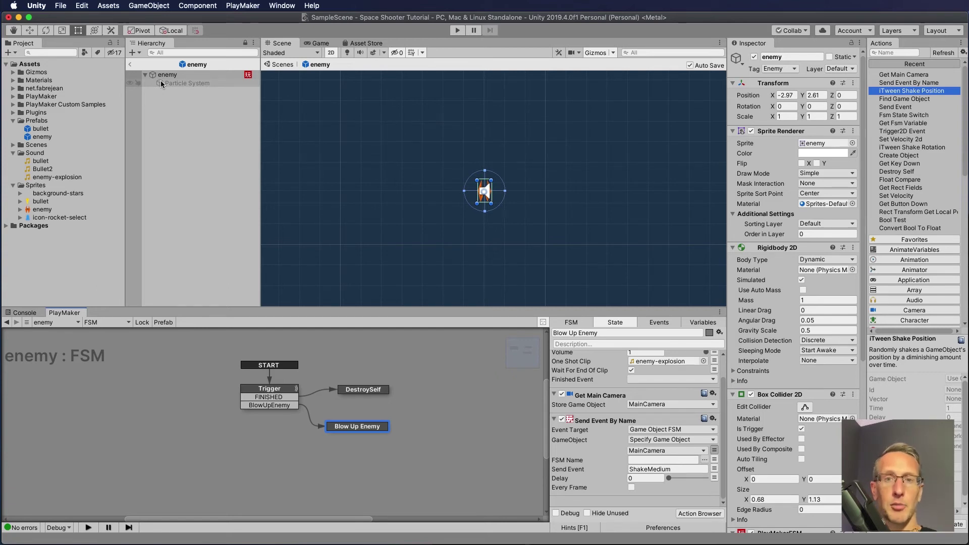
pyautogui.click(890, 53)
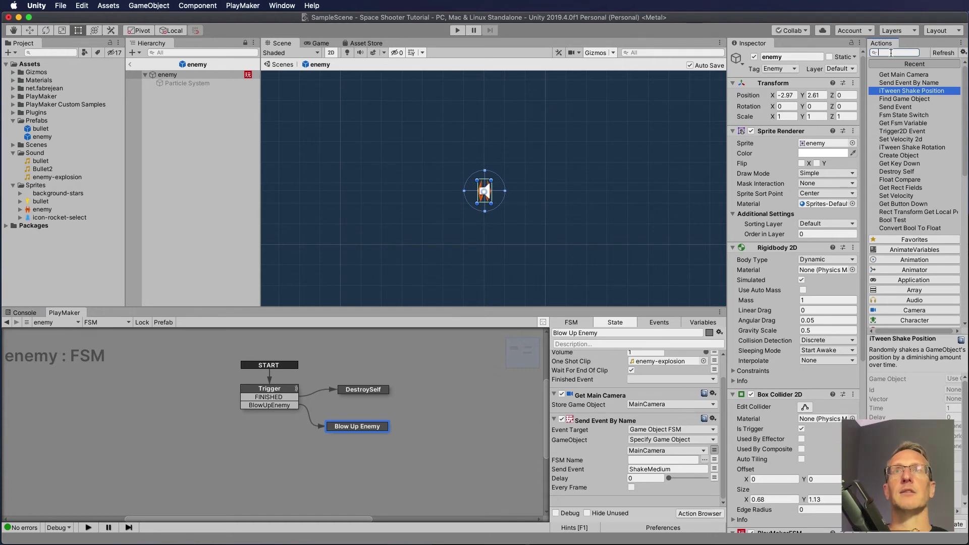
pyautogui.write('act')
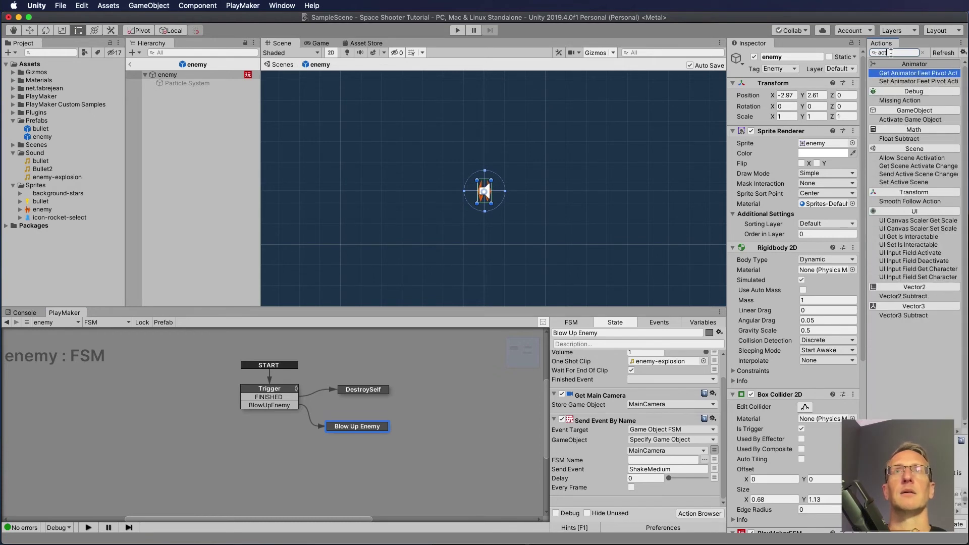
pyautogui.write('i')
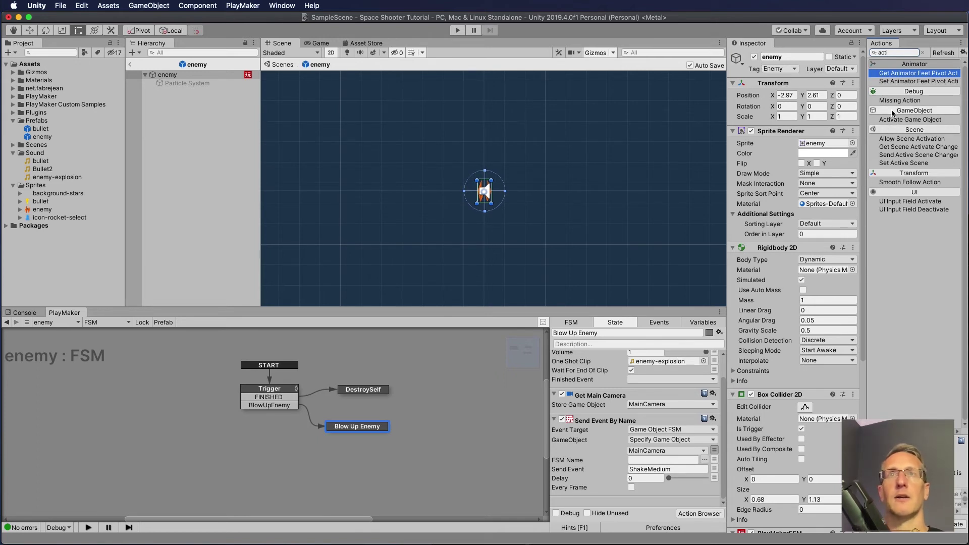
pyautogui.moveTo(910, 119); pyautogui.dragTo(614, 504)
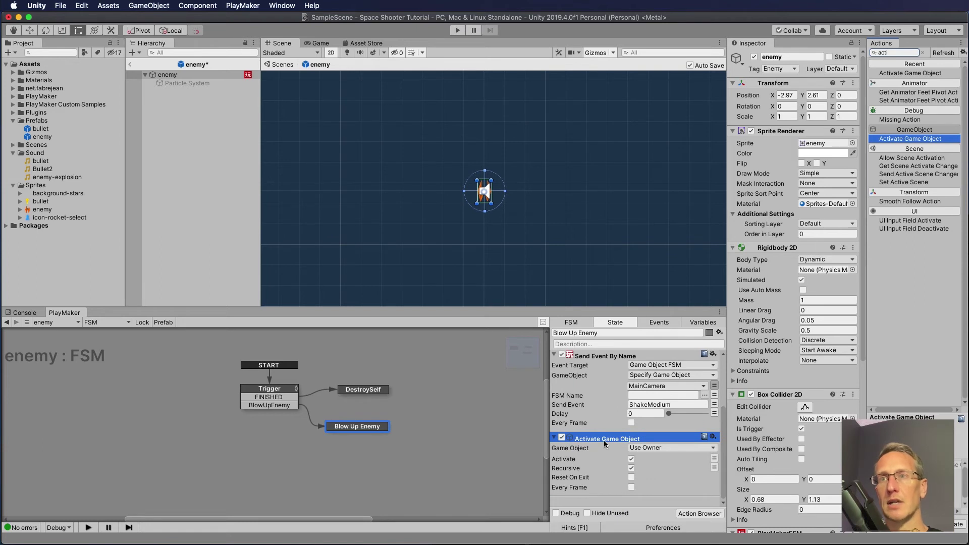
# - Target the Particle System as the specified object to activate, then start the game
pyautogui.click(669, 447)
pyautogui.click(657, 459)
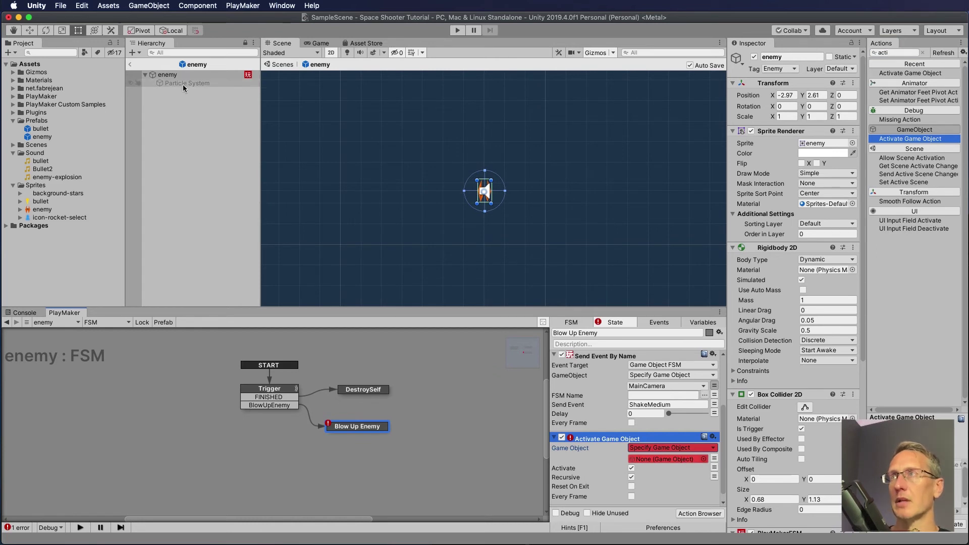
pyautogui.moveTo(167, 75); pyautogui.dragTo(650, 458)
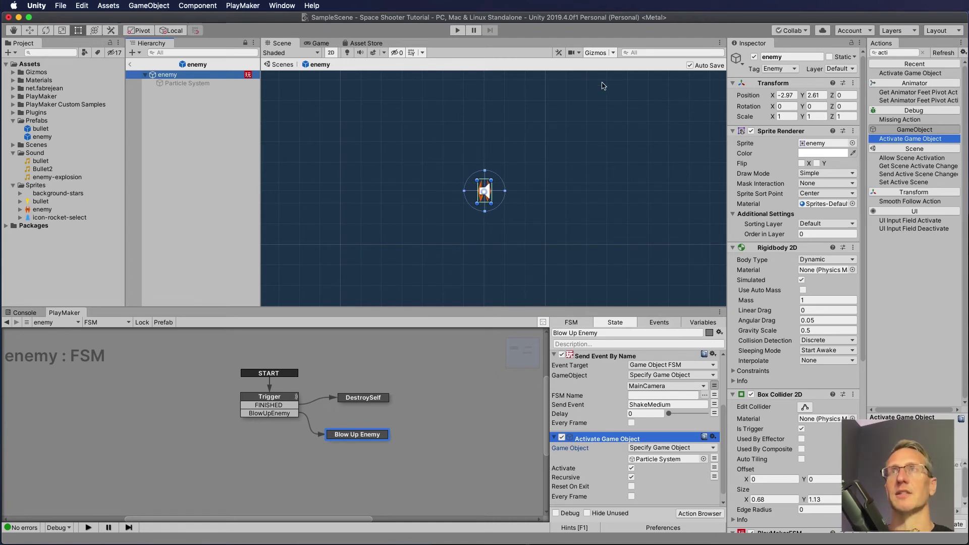
pyautogui.click(457, 31)
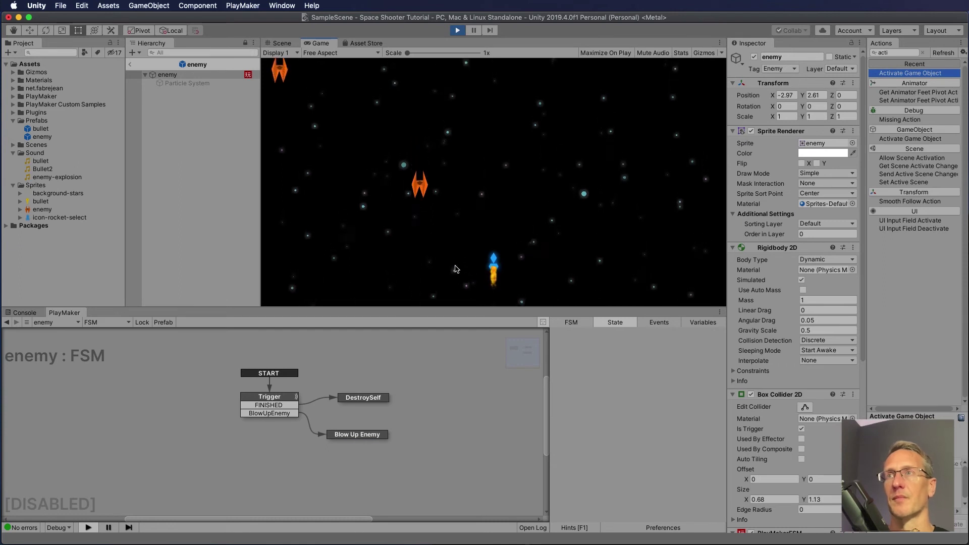
# - Test-play by moving the ship and shooting enemies, then stop the game
pyautogui.press('Left')
pyautogui.press('Right')
pyautogui.press('space')
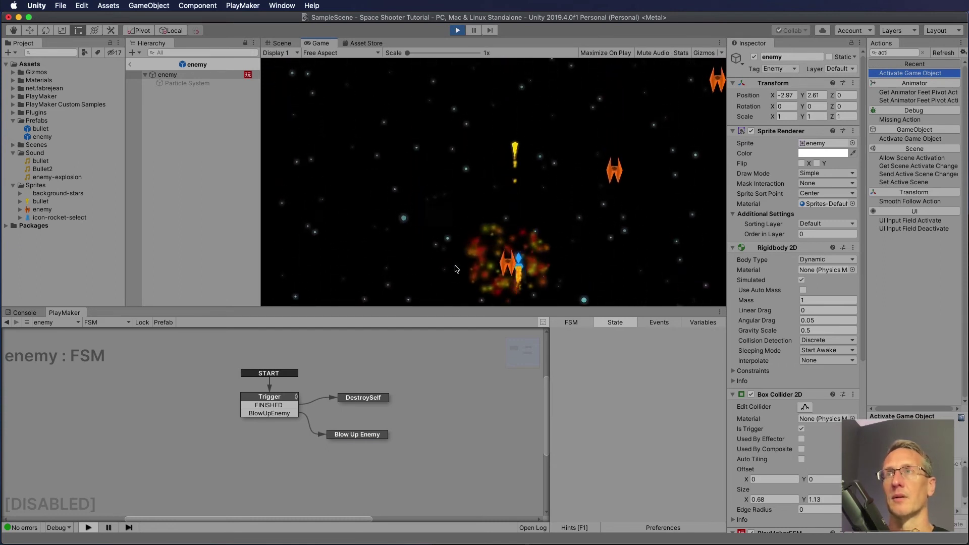
pyautogui.press('Left')
pyautogui.press('space')
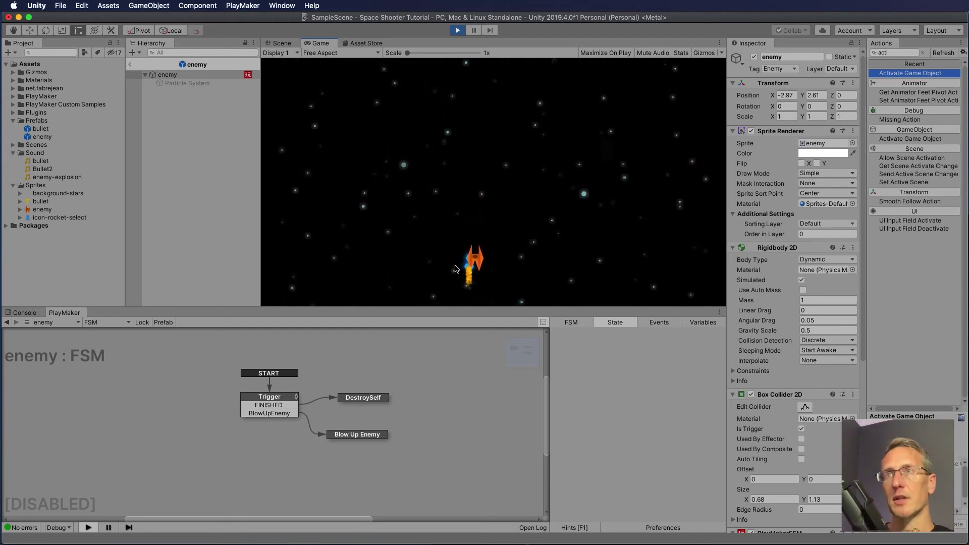
pyautogui.click(456, 30)
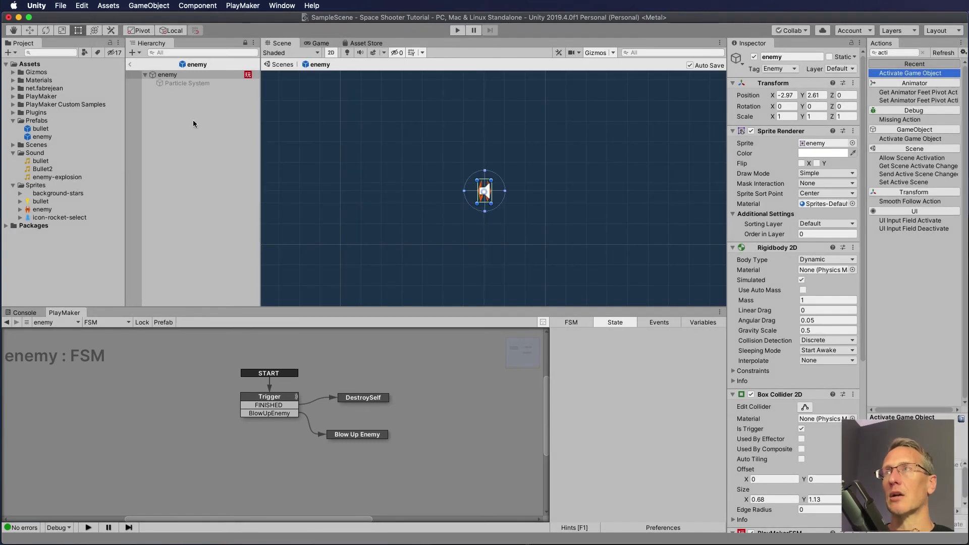
# - Set Simulation Space to World, retest shooting enemies, then reselect enemy's Blow Up Enemy state
pyautogui.click(180, 83)
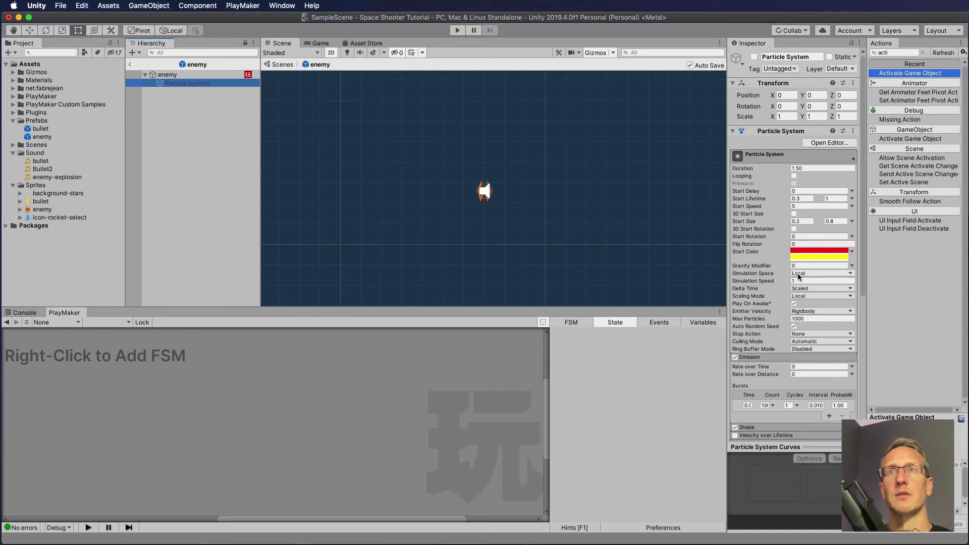
pyautogui.click(797, 274)
pyautogui.click(809, 280)
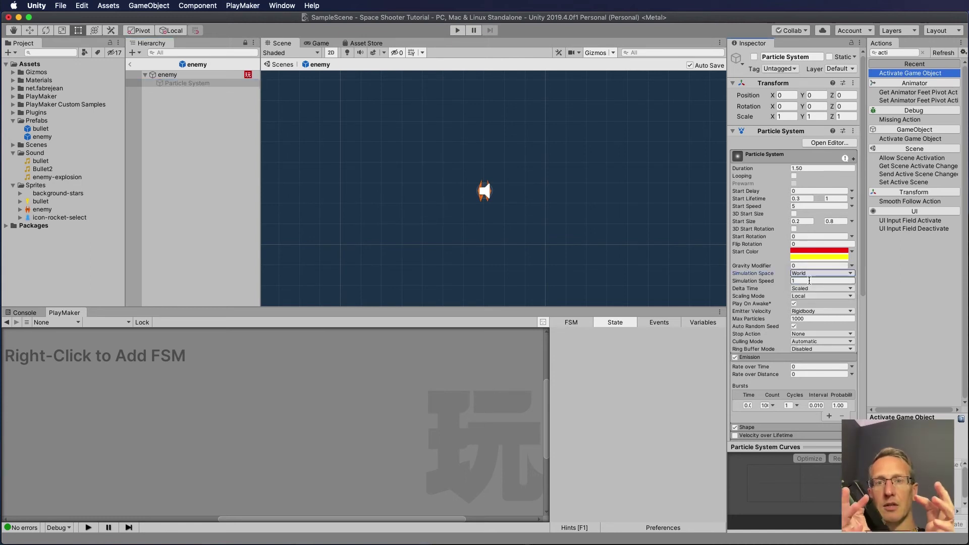
pyautogui.click(464, 30)
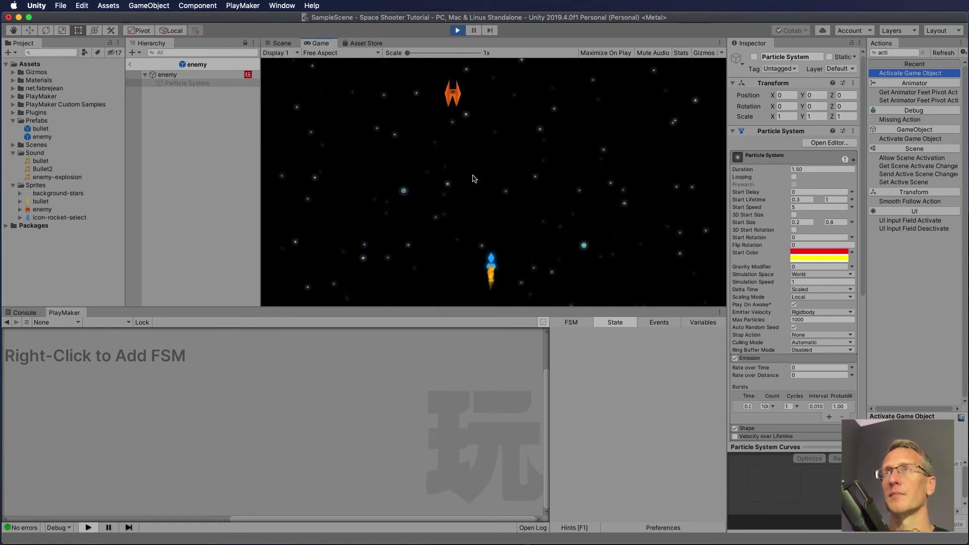
pyautogui.press('Left')
pyautogui.press('space')
pyautogui.press('Right')
pyautogui.press('space')
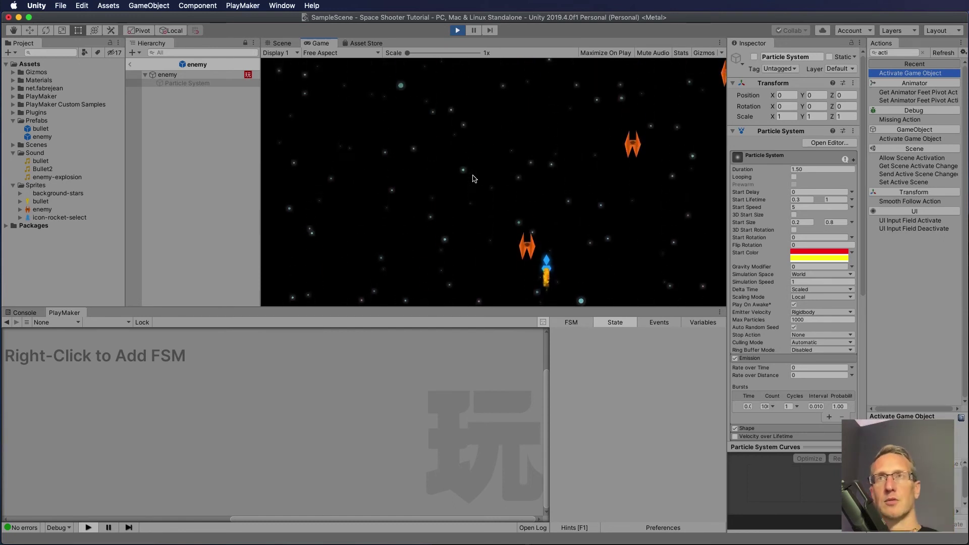
pyautogui.click(457, 31)
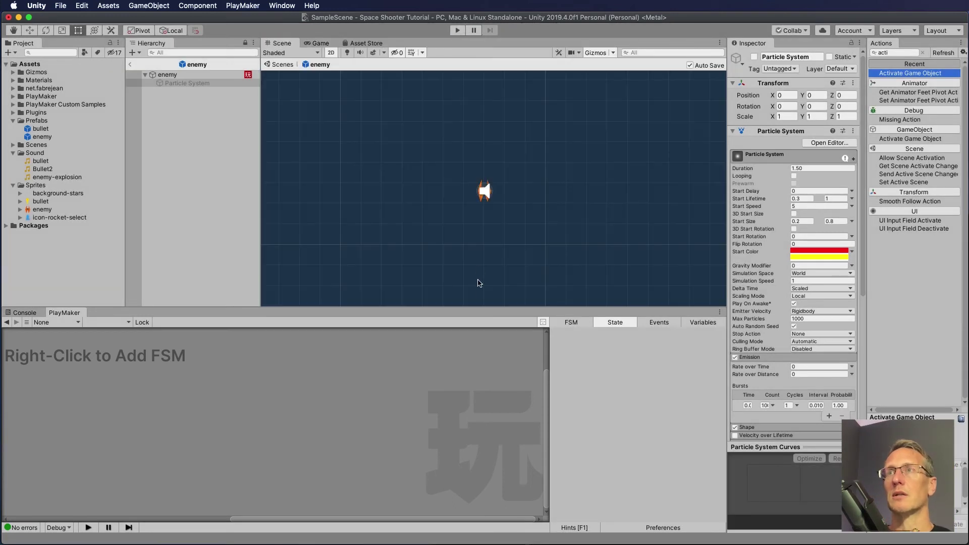
pyautogui.click(167, 75)
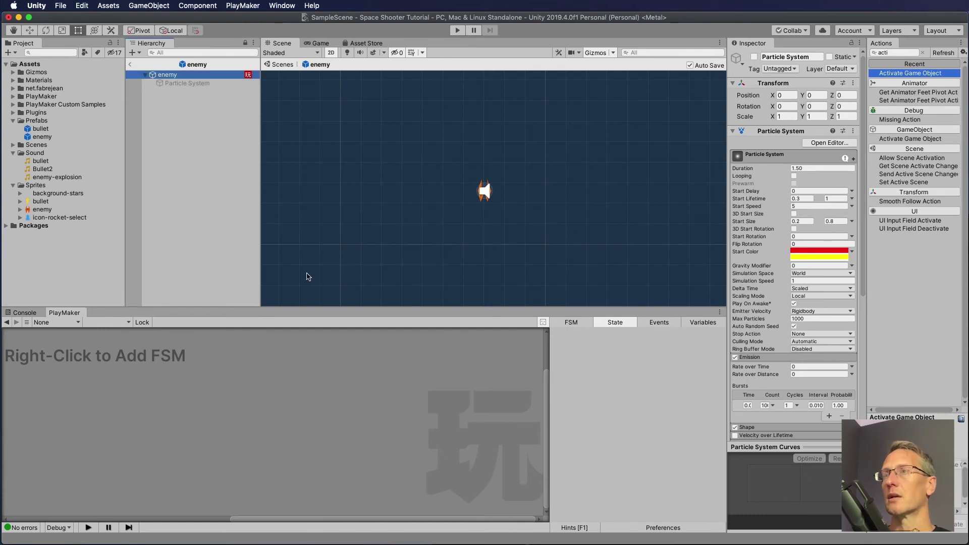
pyautogui.click(356, 435)
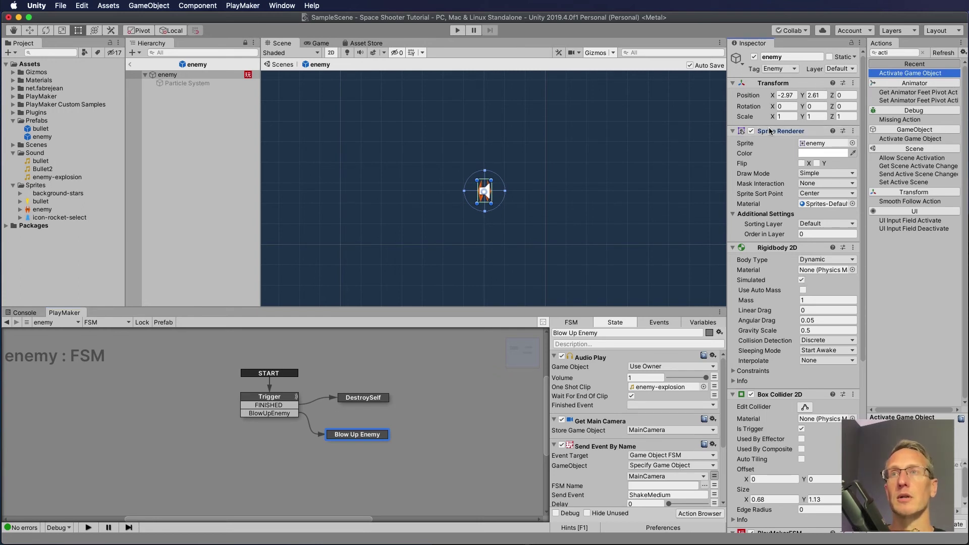
# - Add a Set Property action on the enemy's Sprite Renderer with Property set to sprite (None)
pyautogui.moveTo(768, 131); pyautogui.dragTo(601, 506)
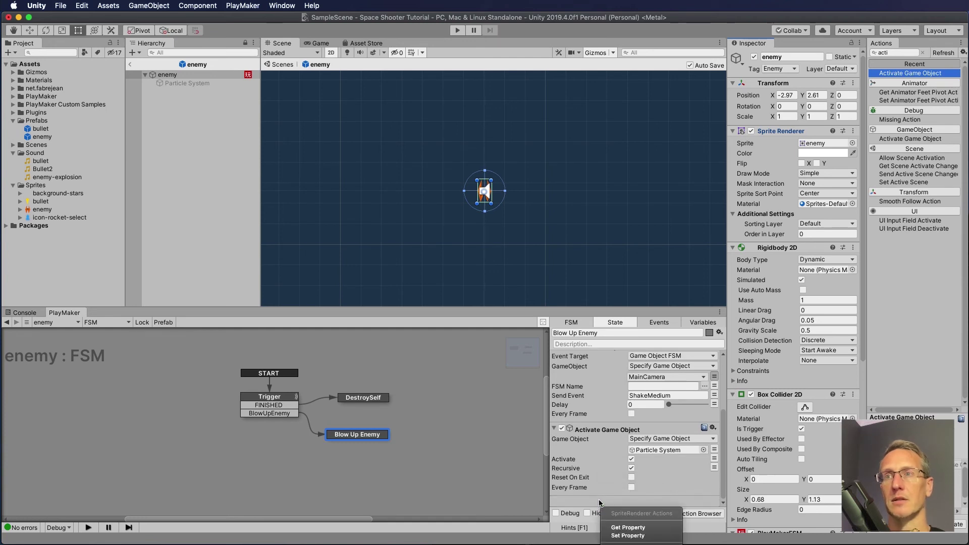
pyautogui.click(615, 536)
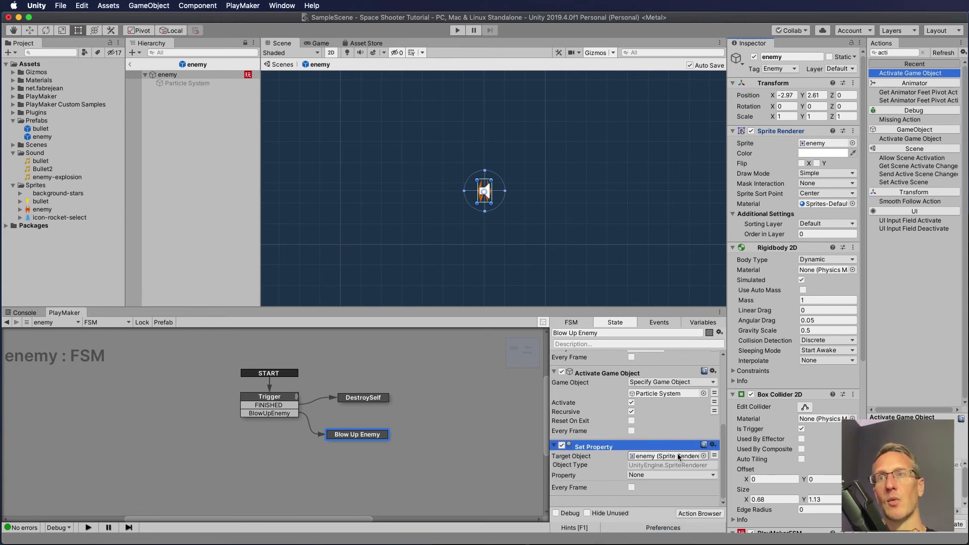
pyautogui.click(642, 476)
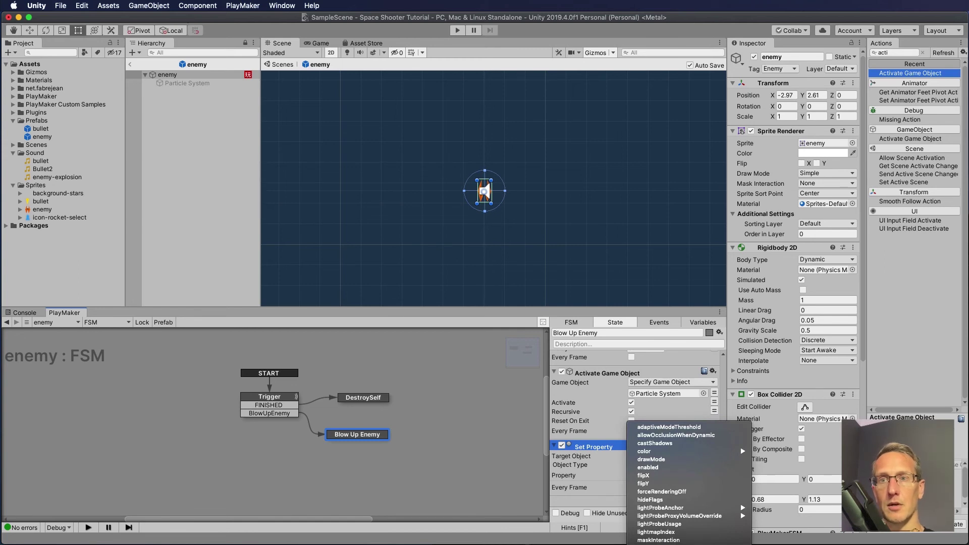
pyautogui.click(676, 421)
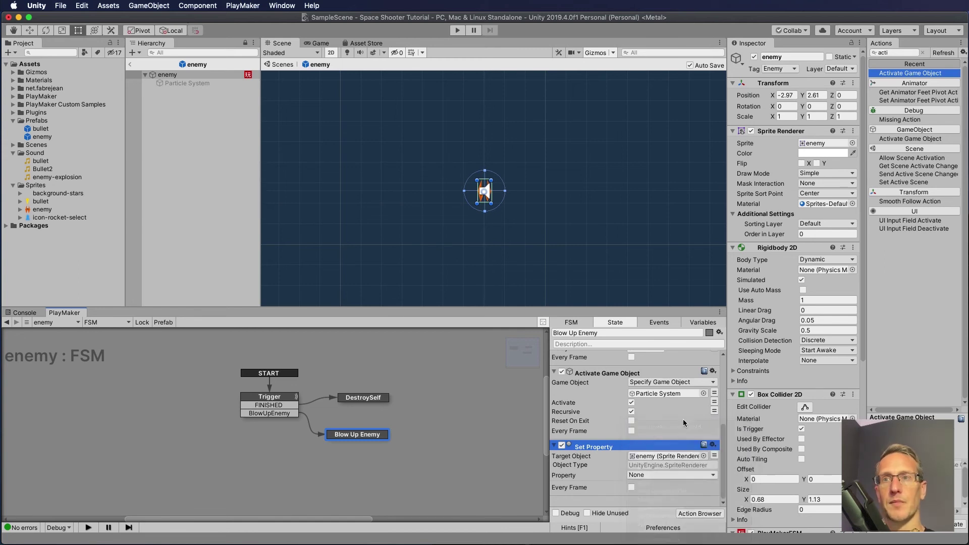
pyautogui.scroll(-2, 655, 418)
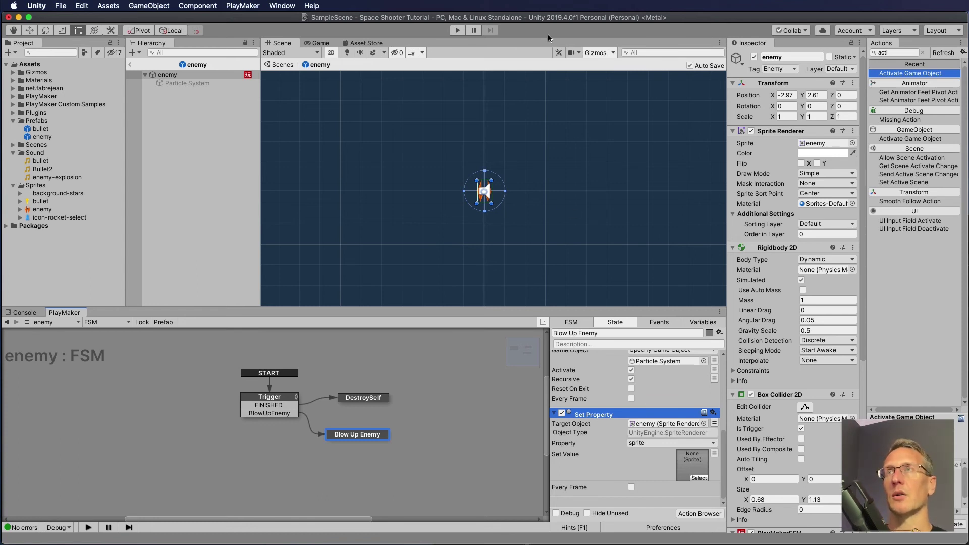
# - Play-test the game, steering the ship and shooting an enemy to see it explode, then stop
pyautogui.click(458, 31)
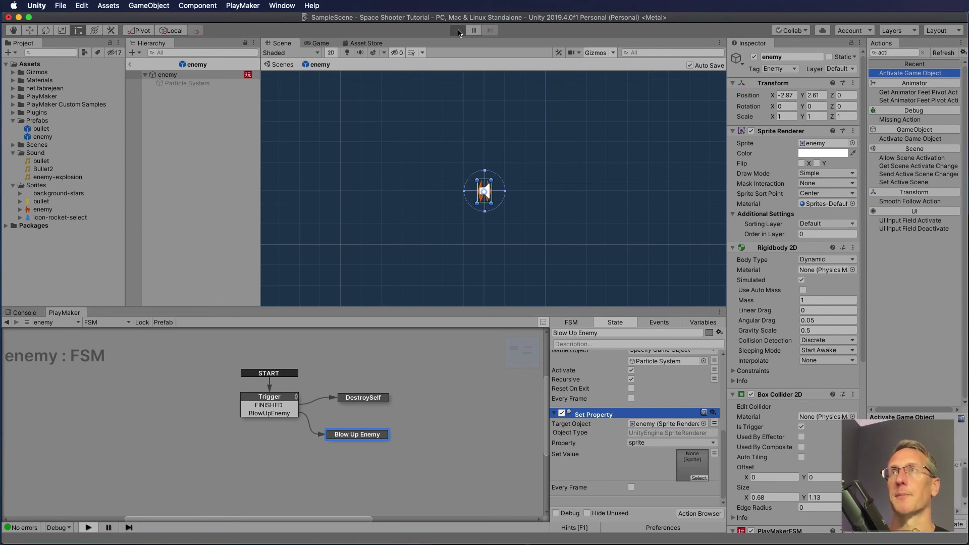
pyautogui.press('Right')
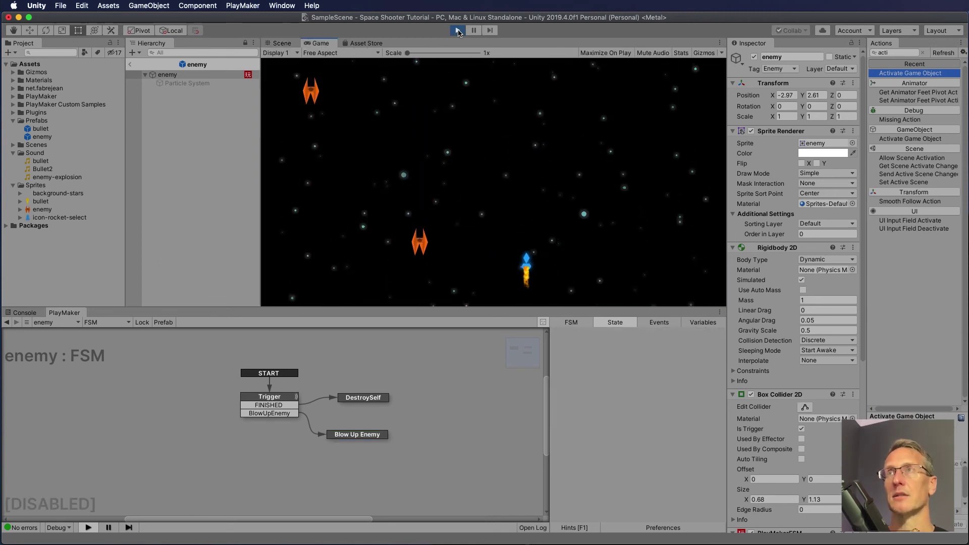
pyautogui.press('Left')
pyautogui.press('Right')
pyautogui.press('space')
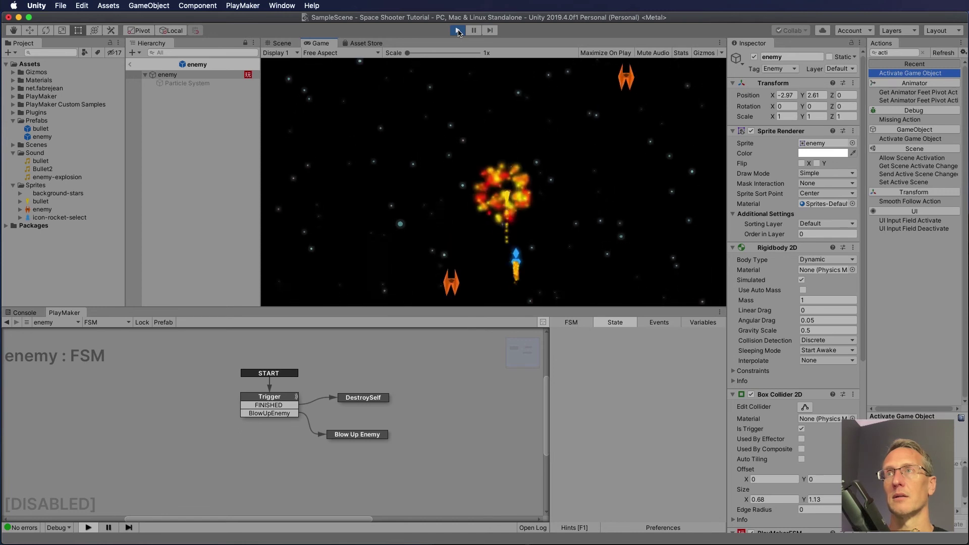
pyautogui.press('space')
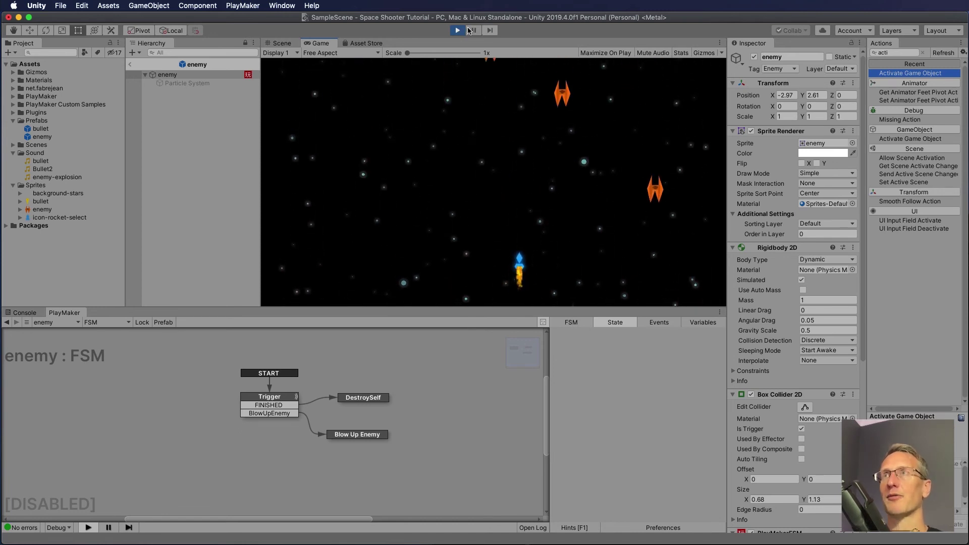
pyautogui.click(458, 30)
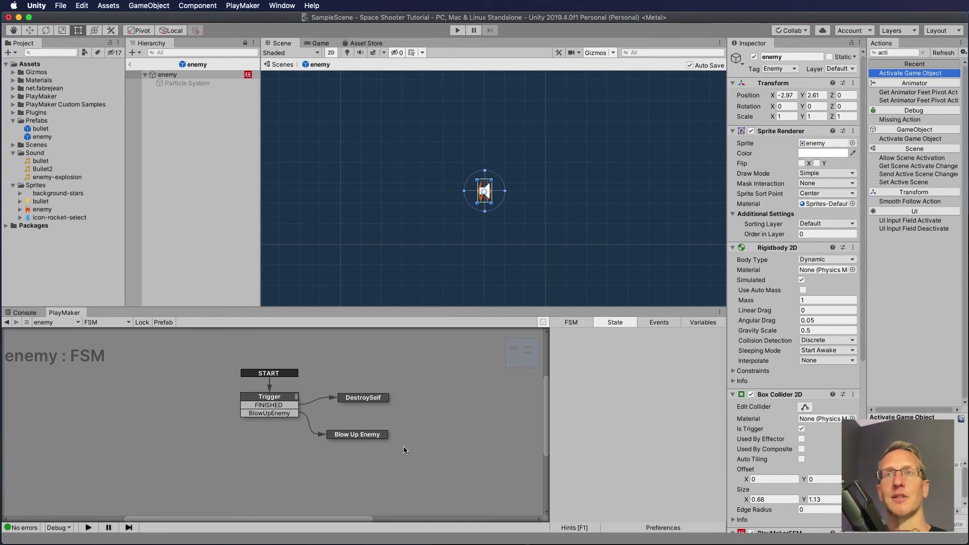
# - Review the actions of the Trigger, Blow Up Enemy and DestroySelf states
pyautogui.click(274, 397)
pyautogui.click(348, 437)
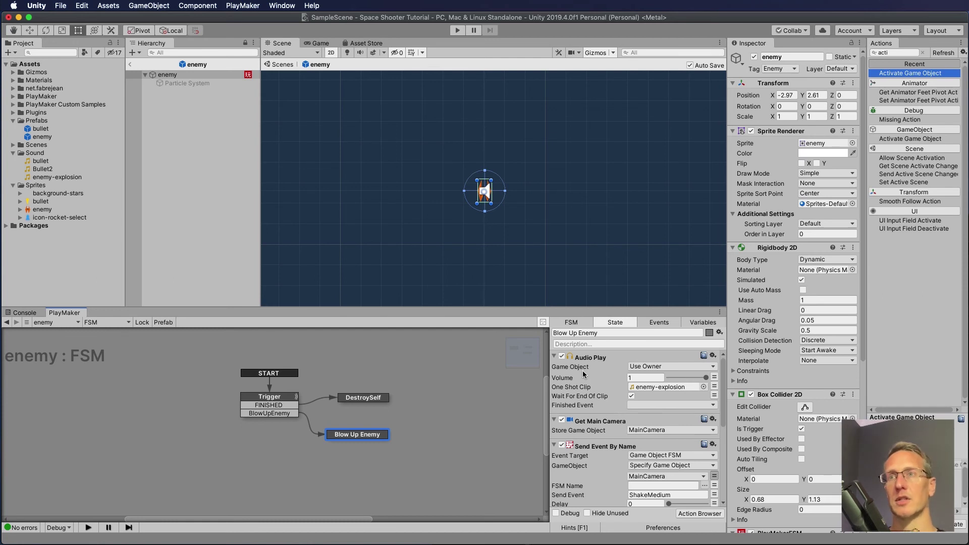
pyautogui.scroll(-5, 569, 465)
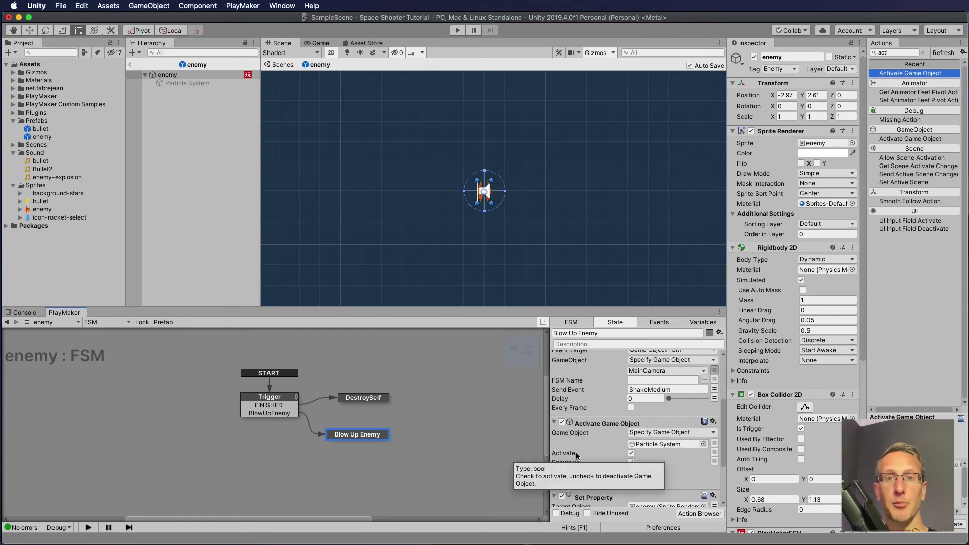
pyautogui.scroll(-2, 577, 456)
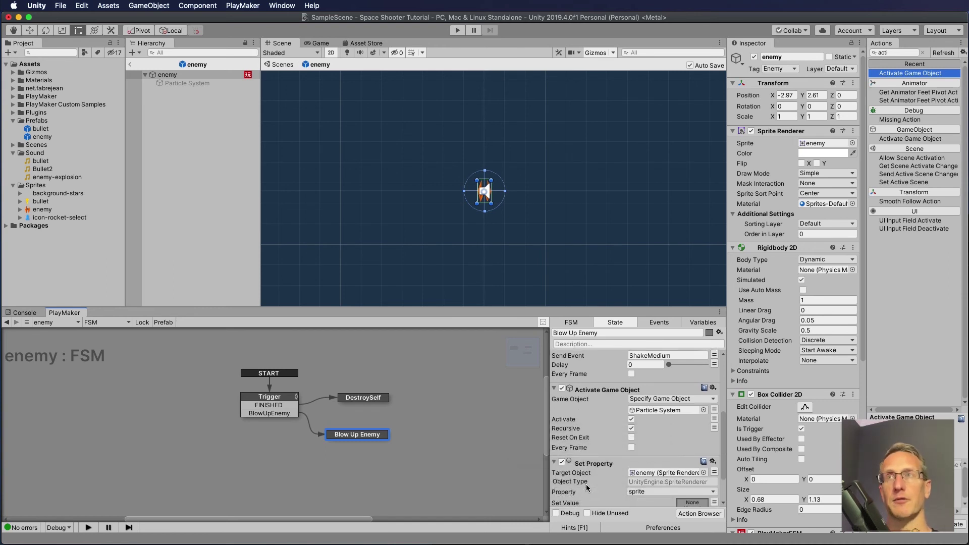
pyautogui.scroll(7, 555, 375)
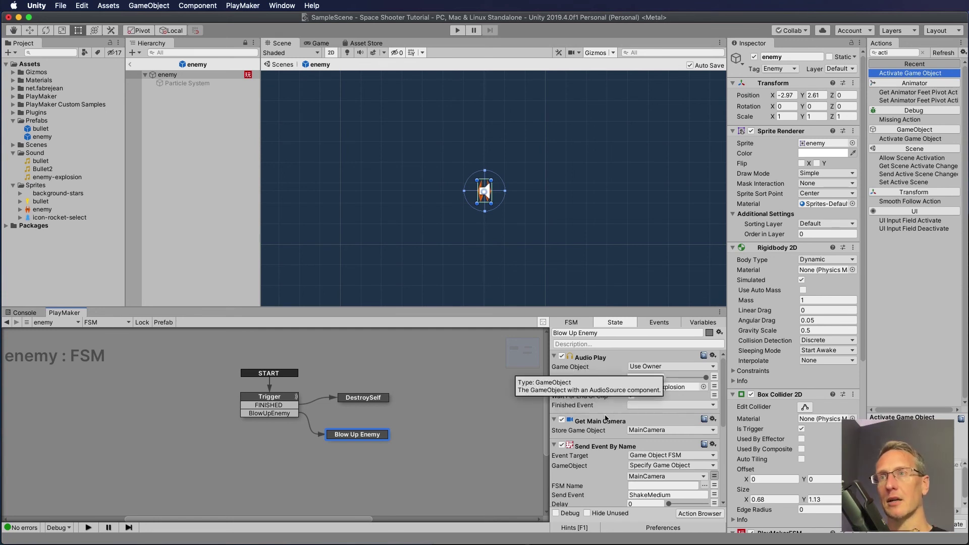
pyautogui.scroll(-1, 605, 446)
pyautogui.scroll(-4, 604, 447)
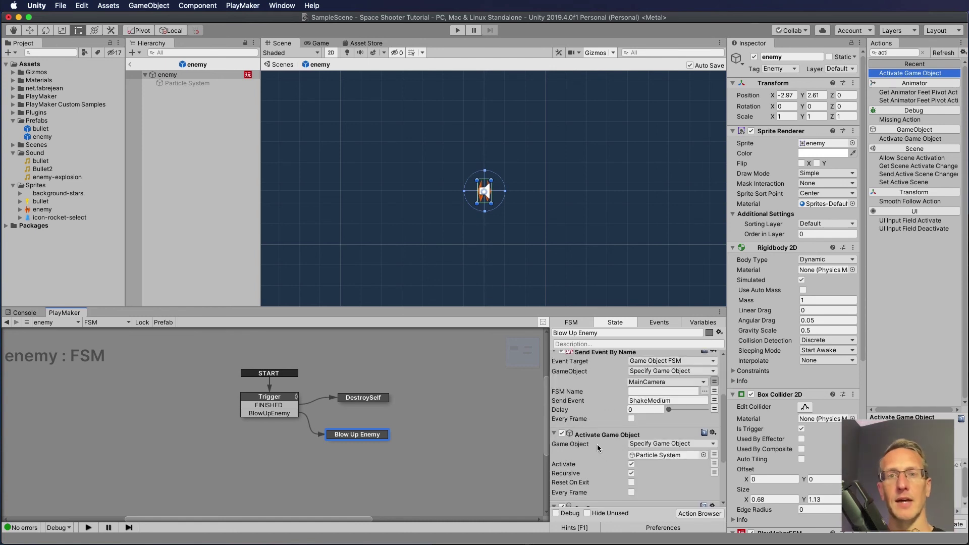
pyautogui.scroll(-2, 598, 449)
pyautogui.scroll(-2, 598, 449)
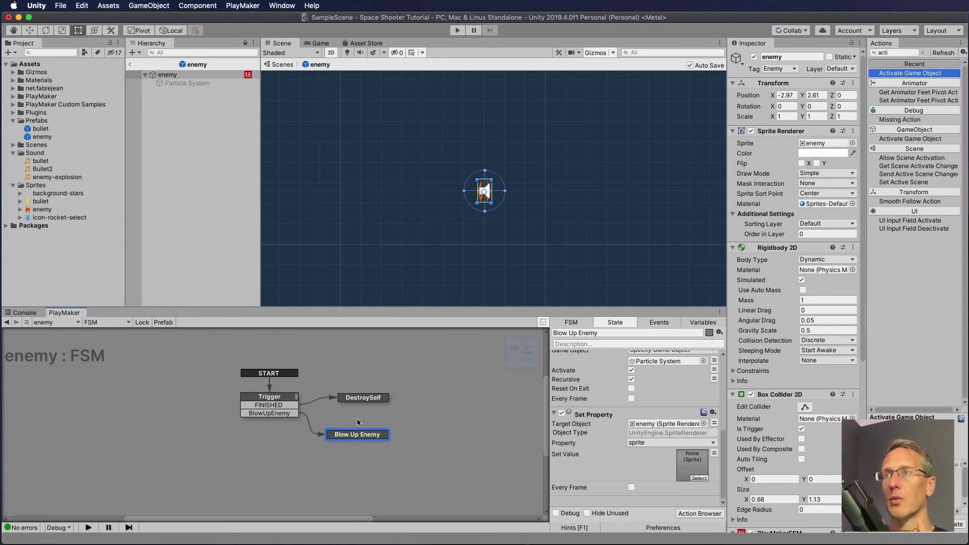
pyautogui.click(367, 399)
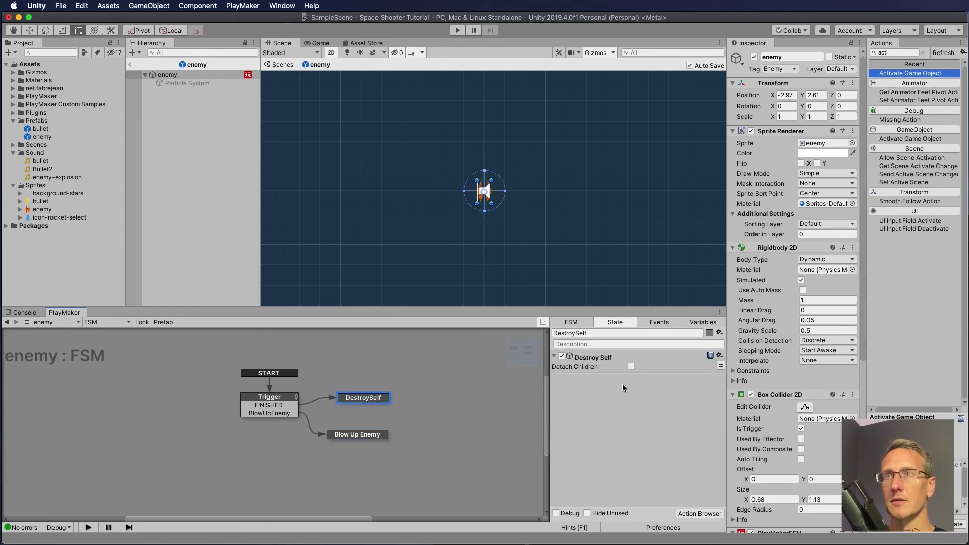
pyautogui.click(368, 436)
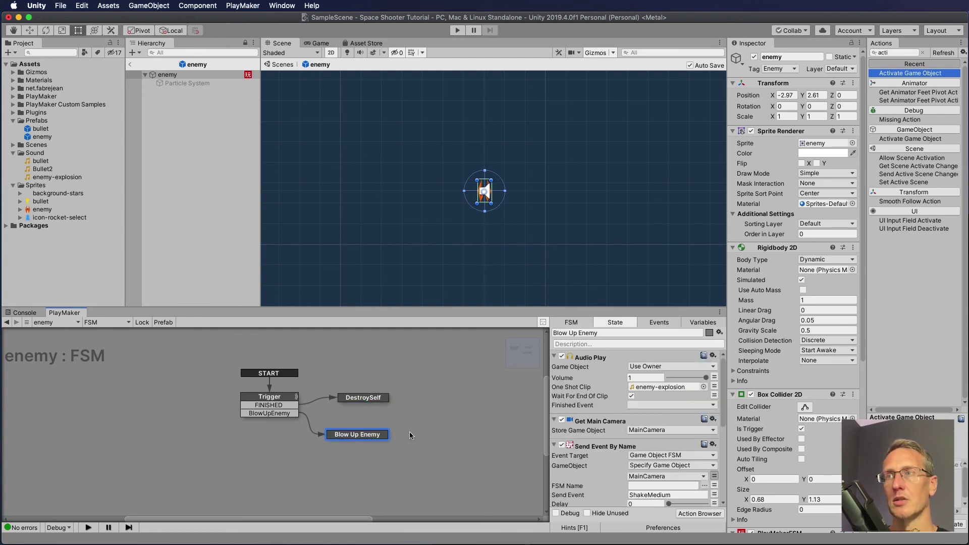
# - Give Blow Up Enemy a FINISHED transition and connect it to DestroySelf
pyautogui.rightClick(371, 435)
pyautogui.moveTo(391, 439)
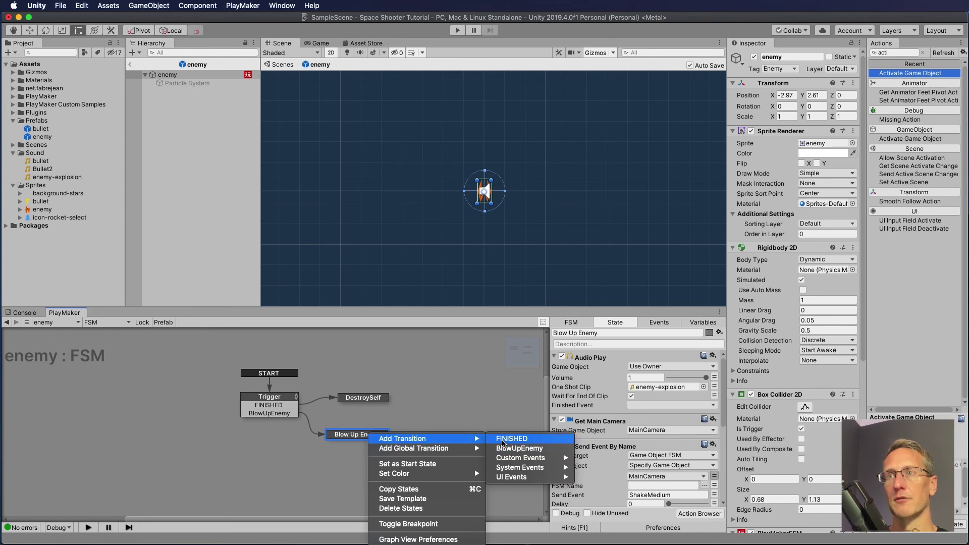
pyautogui.click(511, 439)
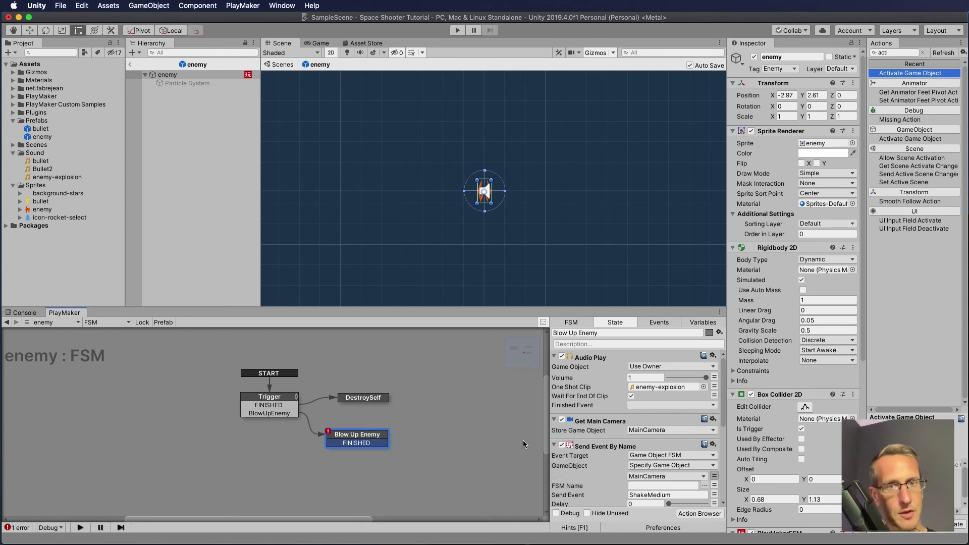
pyautogui.moveTo(387, 443); pyautogui.dragTo(374, 399)
pyautogui.click(373, 399)
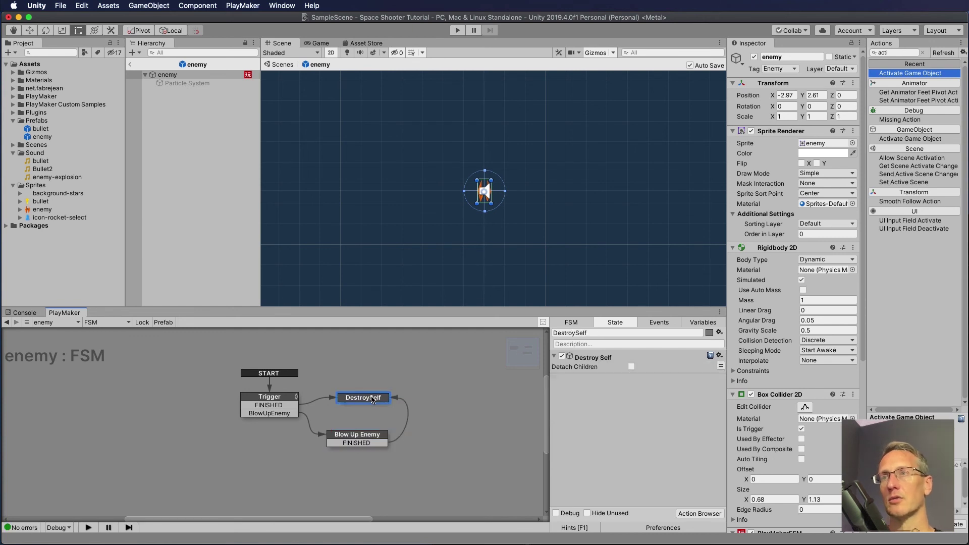
# - Run the space shooter, steering and firing at enemy ships so they burst into red-yellow particles
pyautogui.click(459, 30)
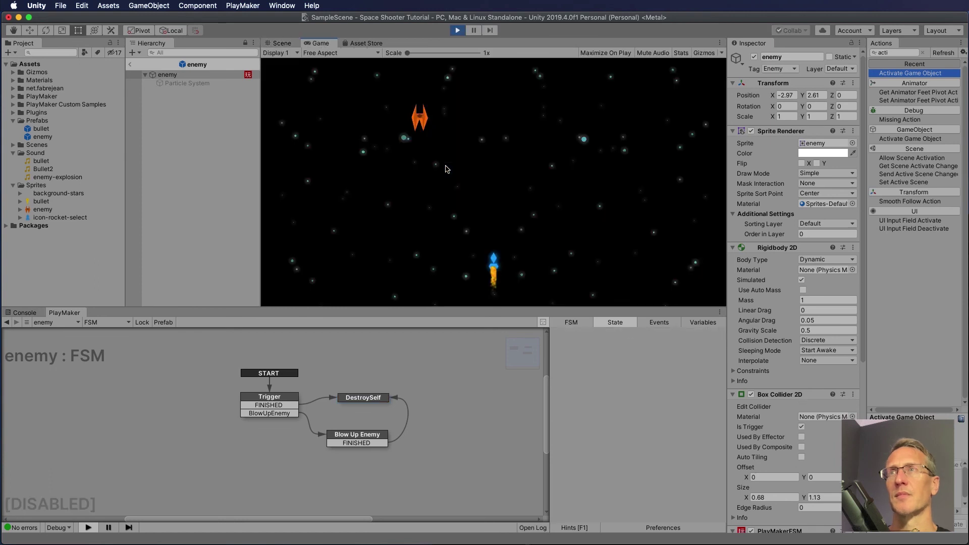
pyautogui.press('Right')
pyautogui.press('Left')
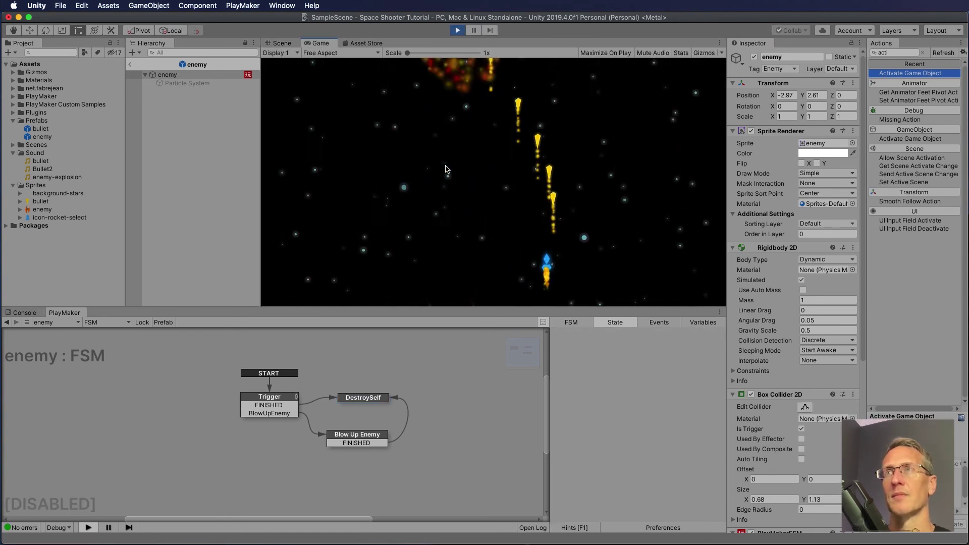
pyautogui.press('Right')
pyautogui.press('Right')
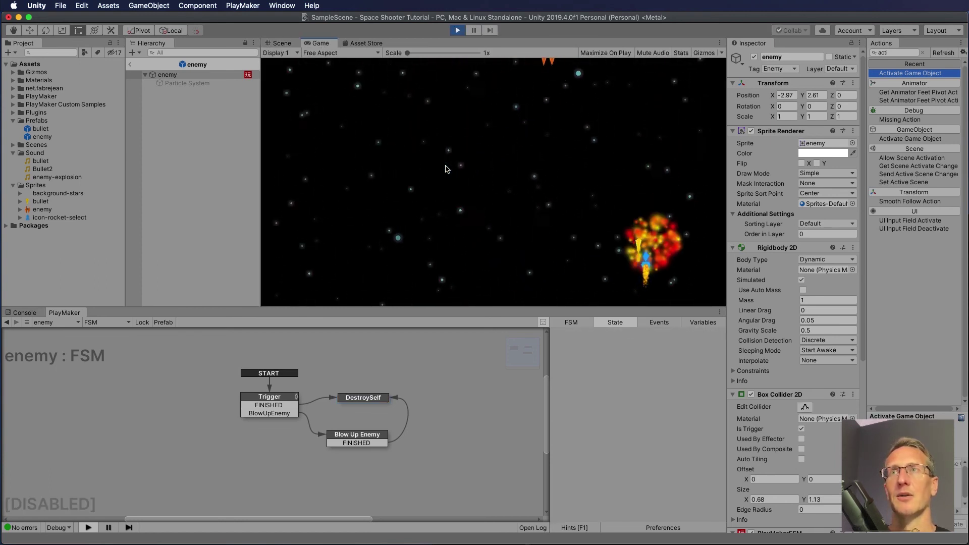
pyautogui.press('Left')
pyautogui.press('Left')
pyautogui.press('space')
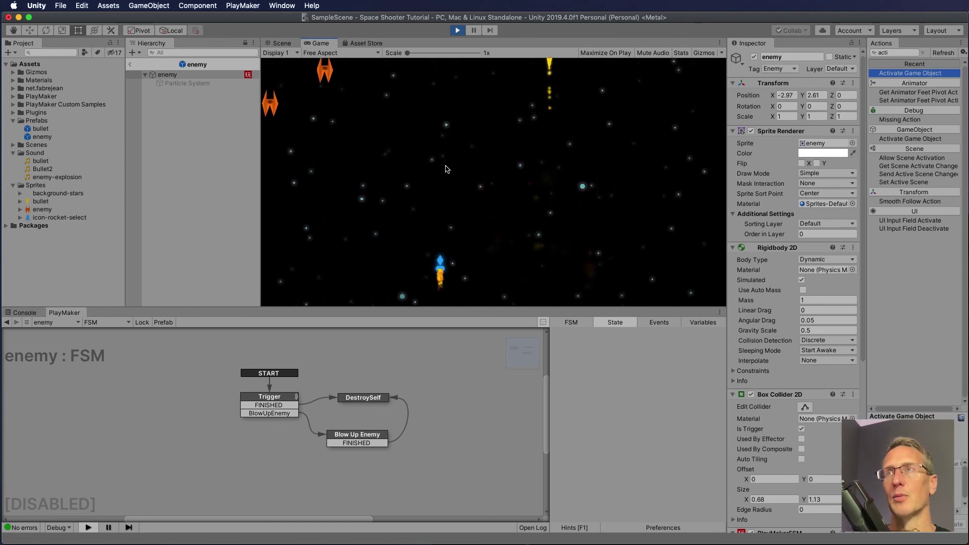
pyautogui.press('Left')
pyautogui.press('space')
pyautogui.press('Right')
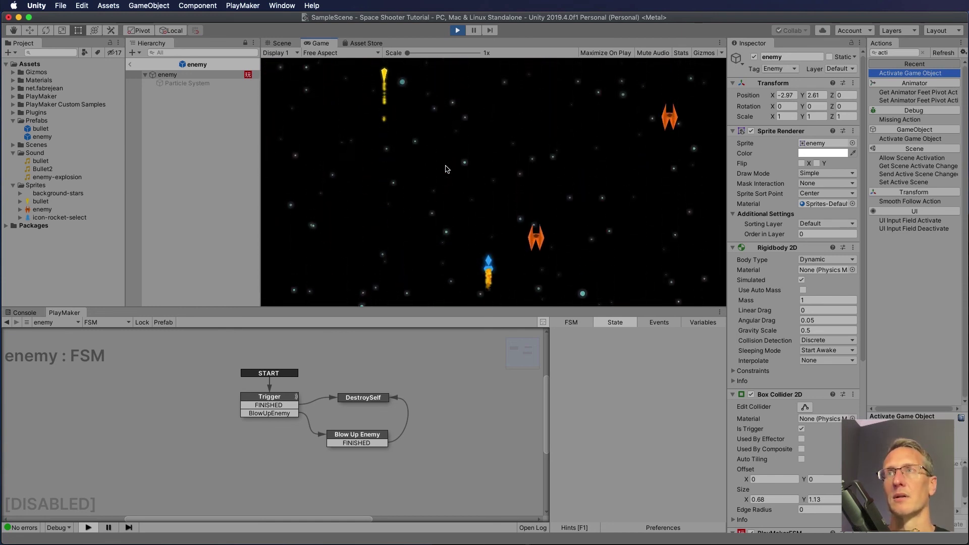
pyautogui.press('space')
pyautogui.press('Right')
pyautogui.press('space')
pyautogui.press('space')
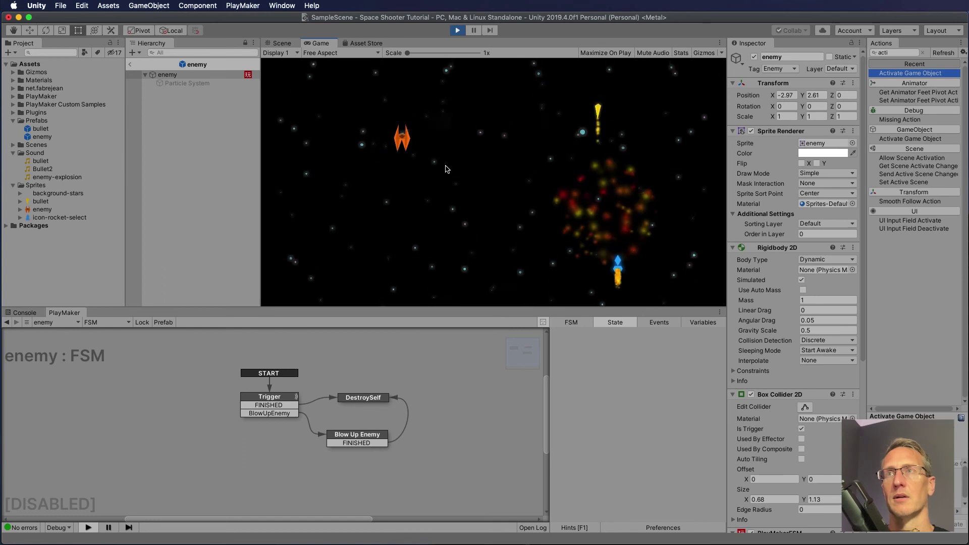